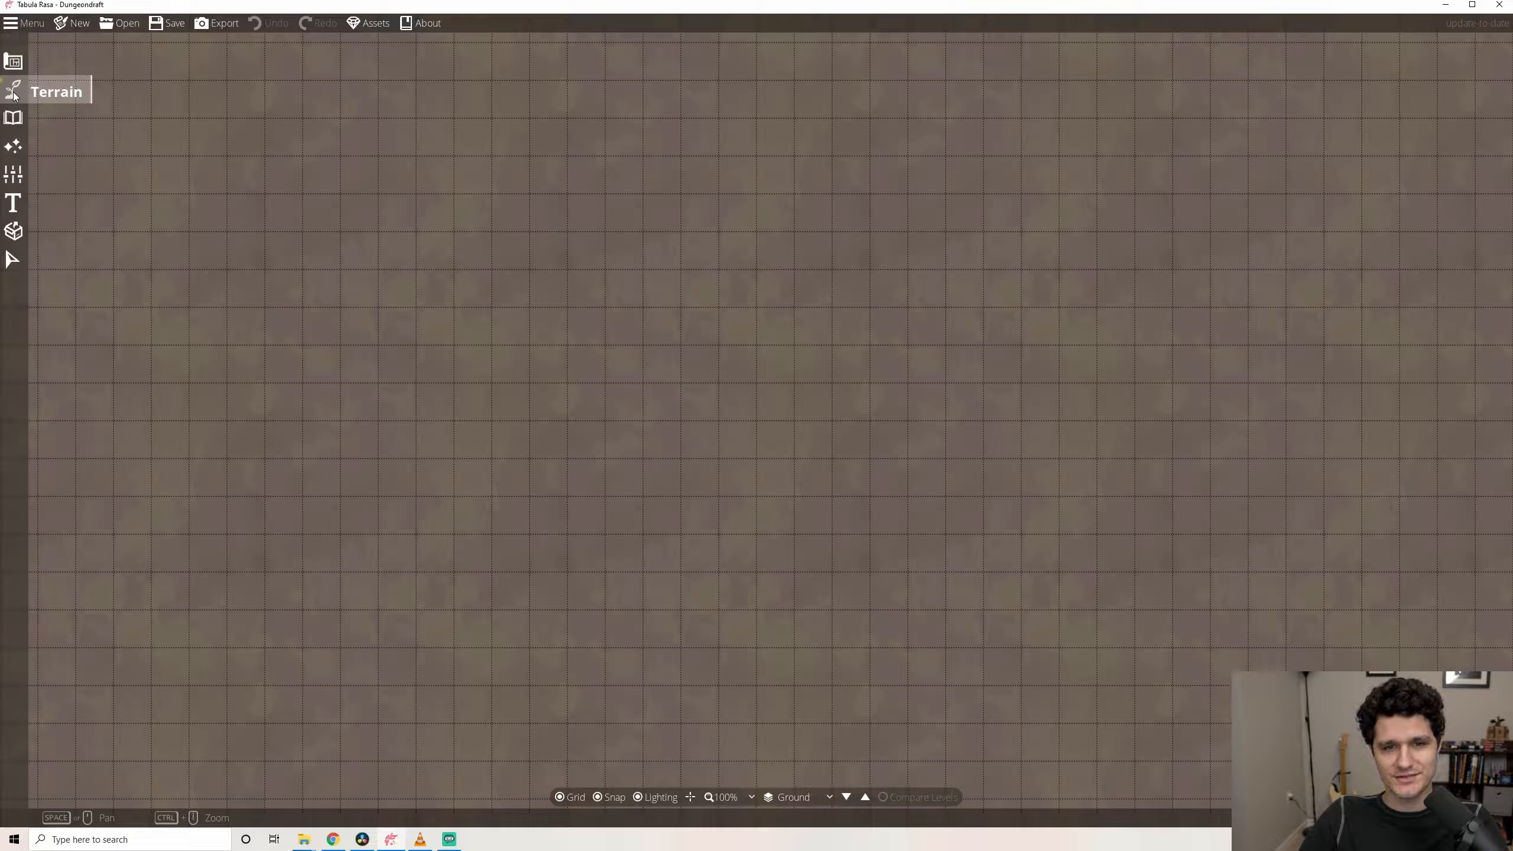
Activate the Terrain Brush and toggle the terrain off and back on.
{"action": "left_click", "coordinate": [13, 91]}
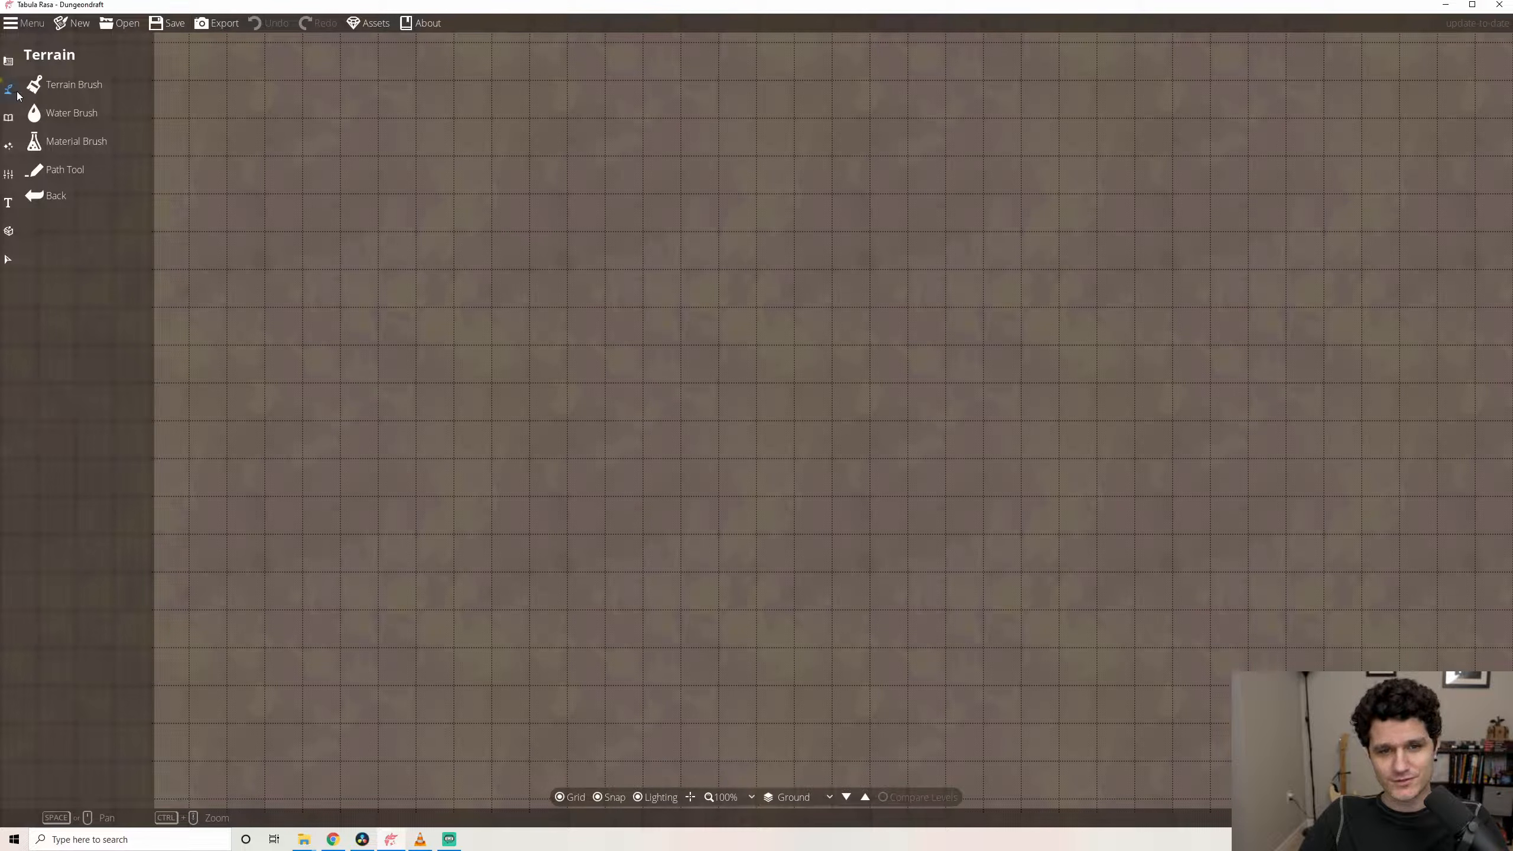
{"action": "left_click", "coordinate": [60, 86]}
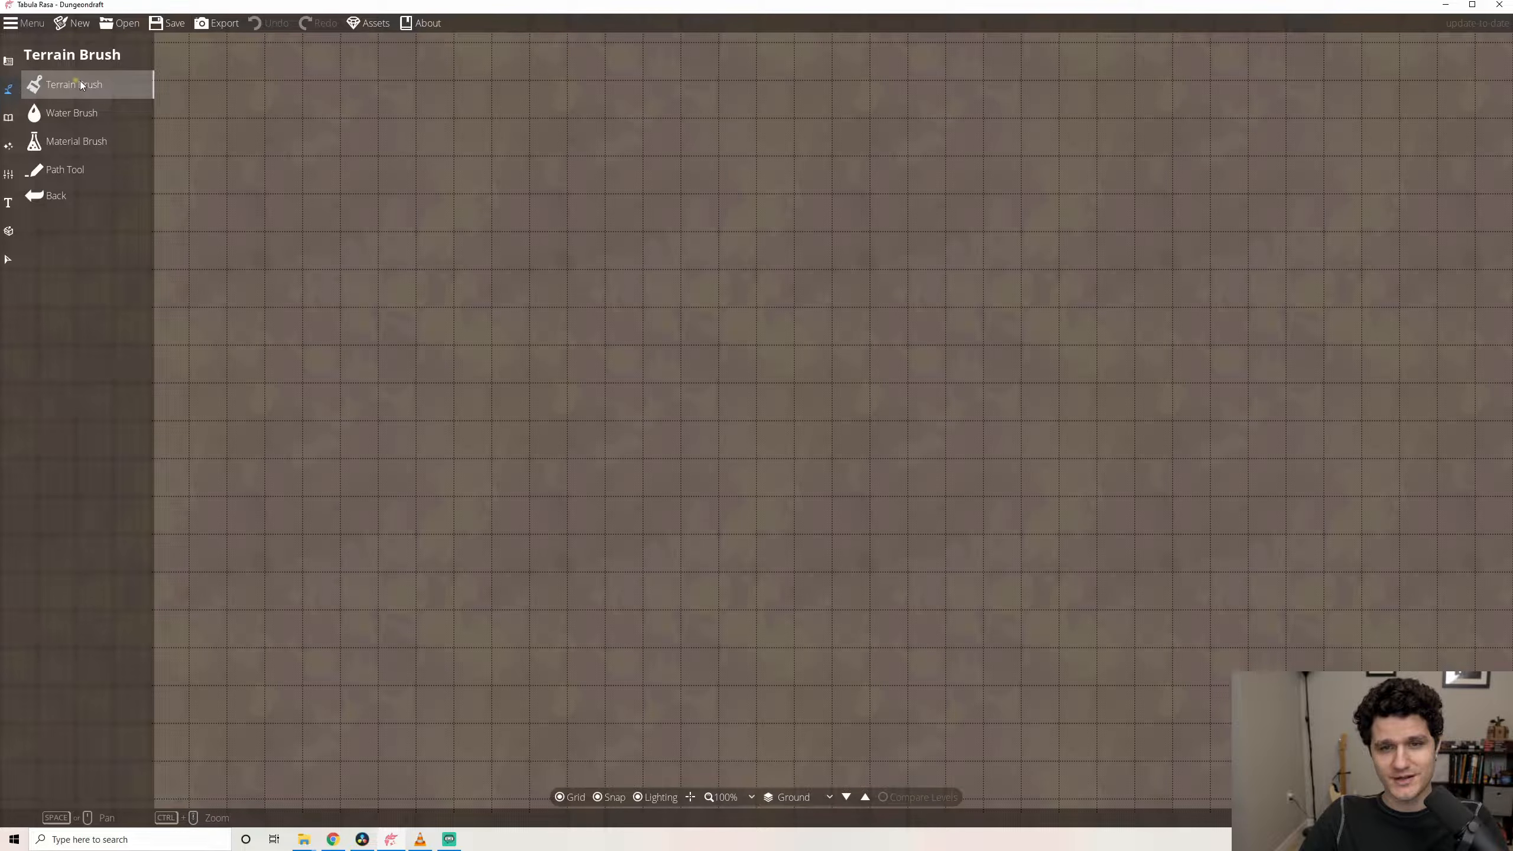
{"action": "left_click", "coordinate": [80, 84]}
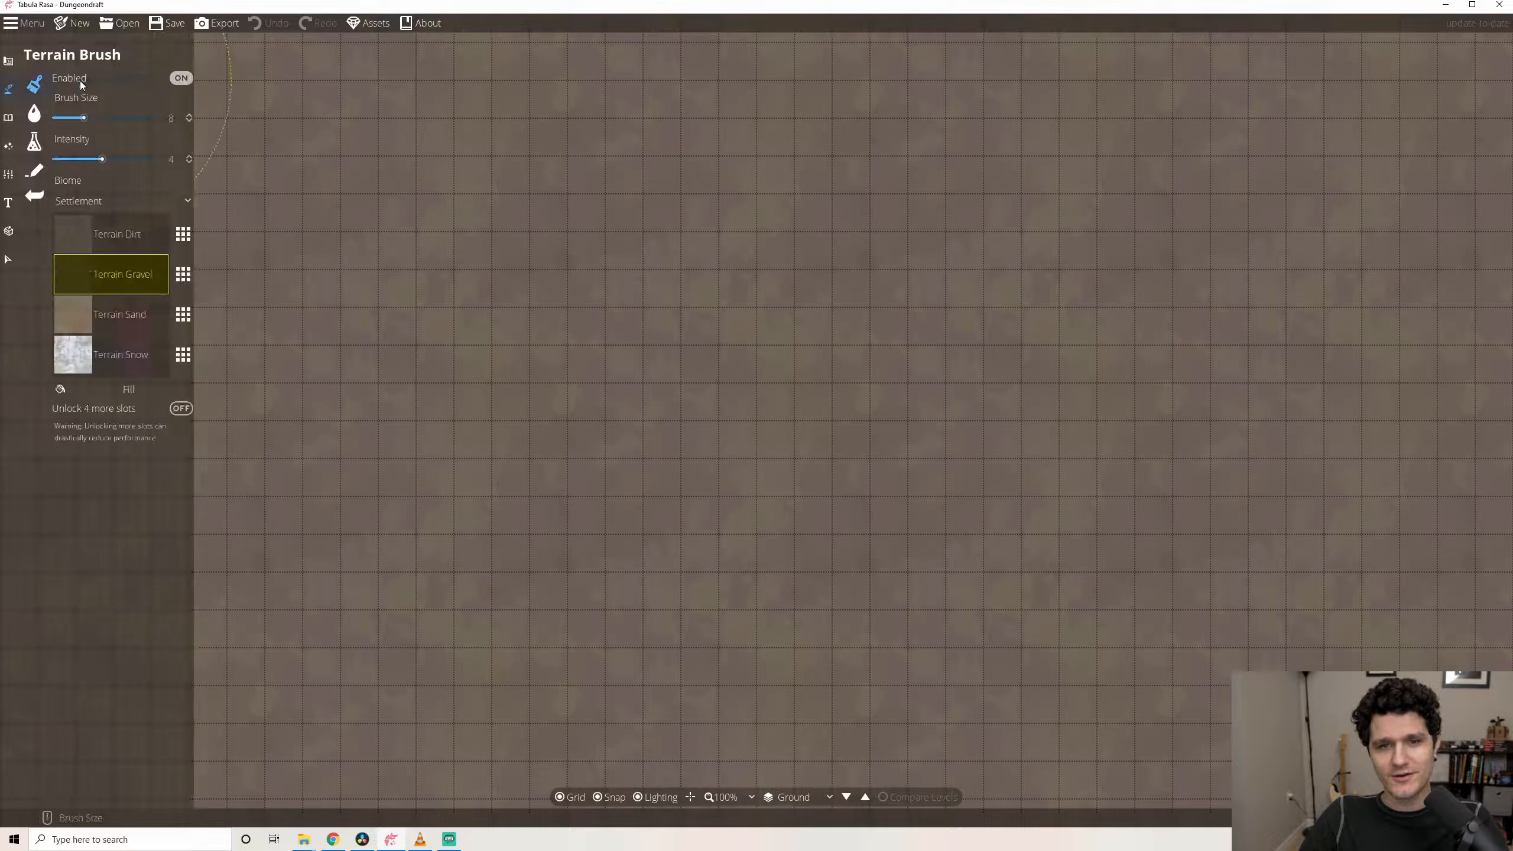
{"action": "left_click", "coordinate": [176, 78]}
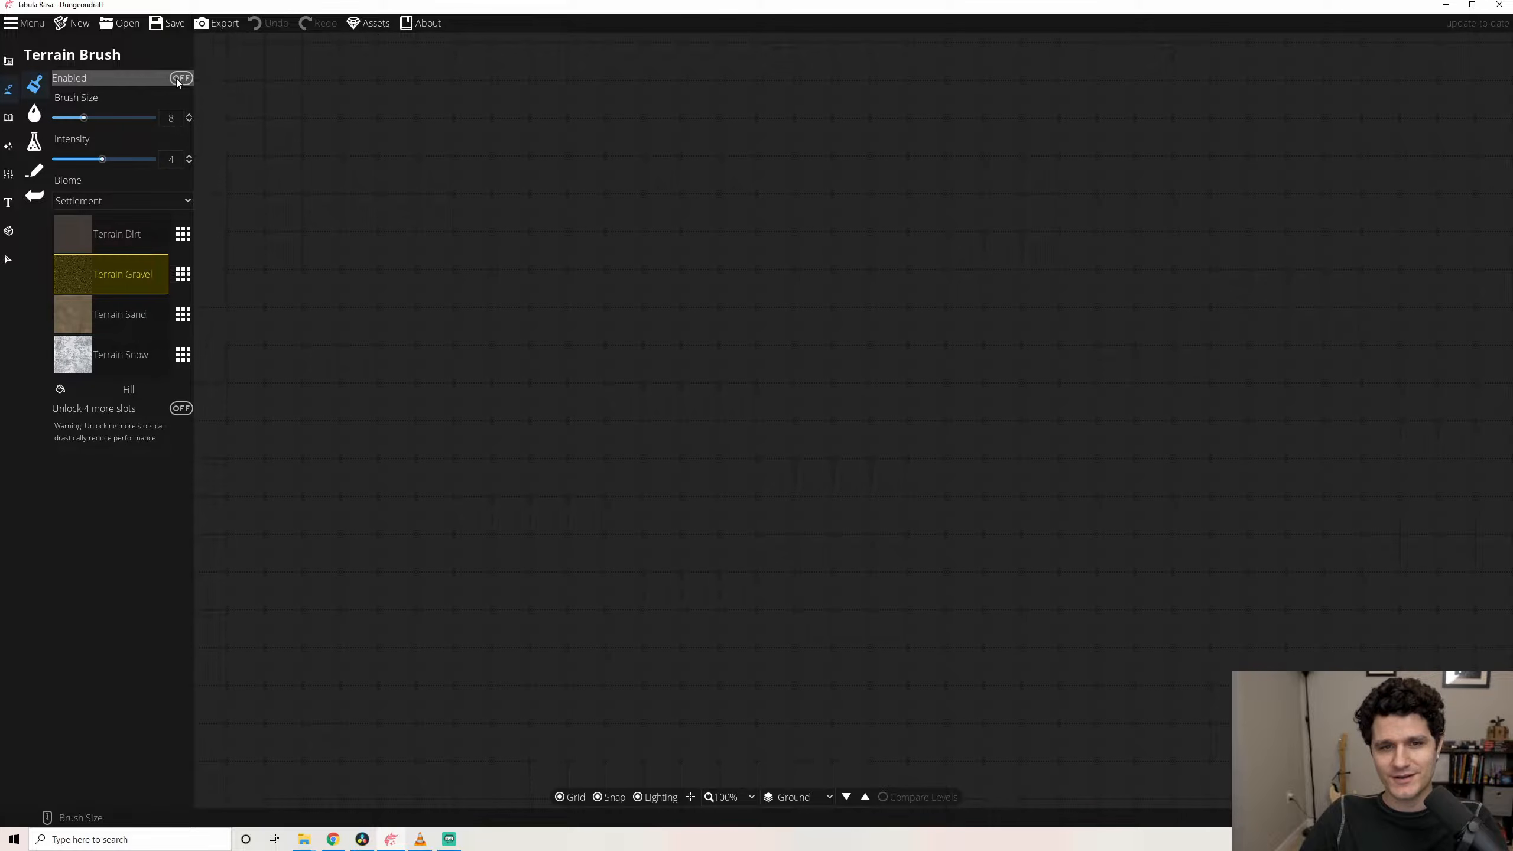
{"action": "left_click", "coordinate": [176, 78]}
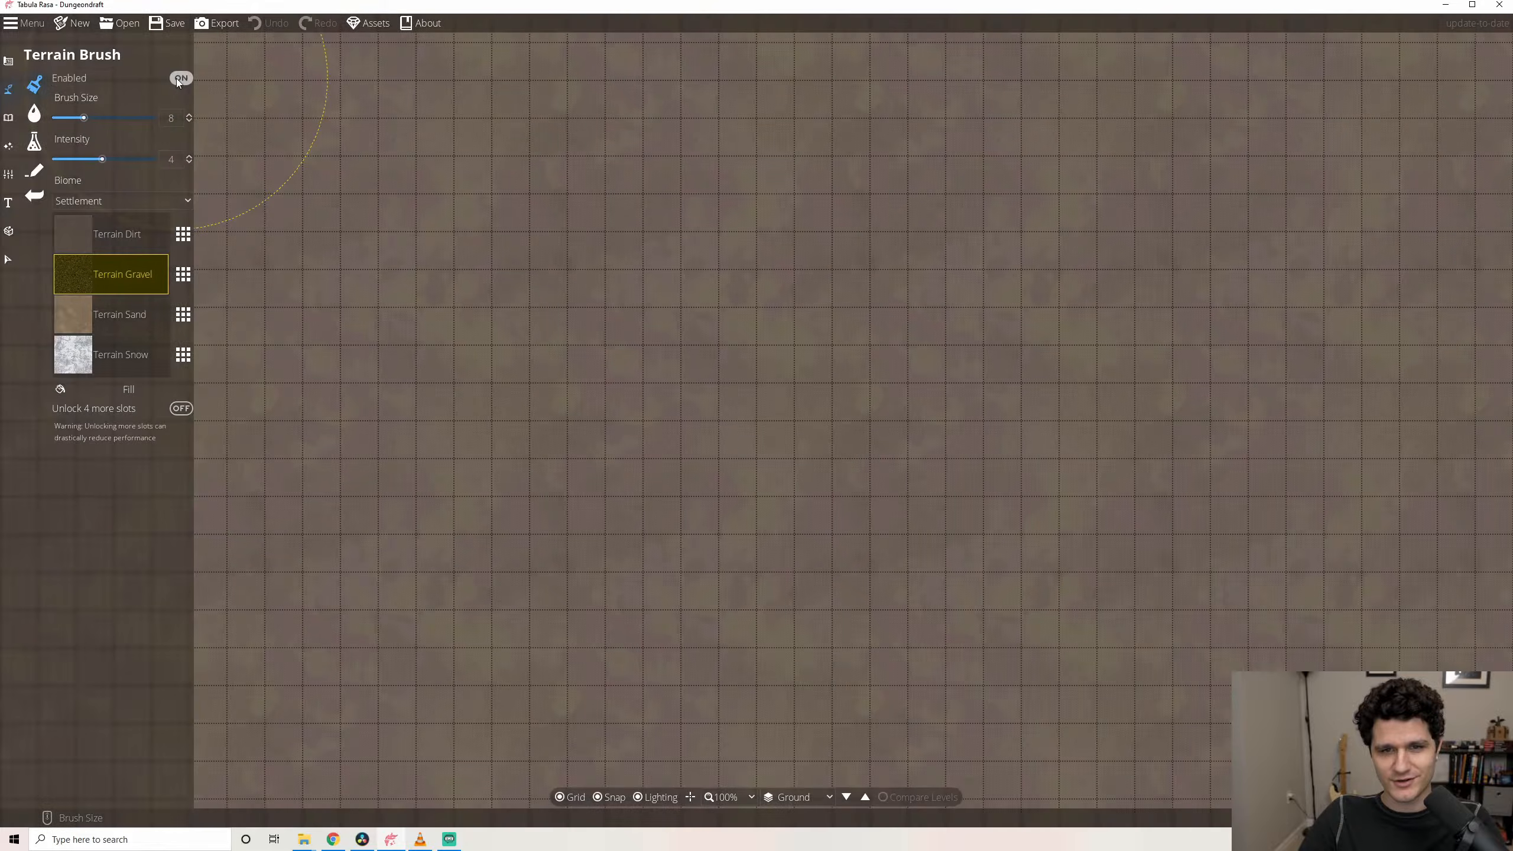
Set the terrain brush size to 9 and intensity to 4.7, and paint a diagonal Terrain Gravel patch across the map.
{"action": "mouse_move", "coordinate": [84, 120]}
{"action": "left_mouse_down"}
{"action": "mouse_move", "coordinate": [132, 123]}
{"action": "mouse_move", "coordinate": [89, 122]}
{"action": "mouse_move", "coordinate": [151, 160]}
{"action": "mouse_move", "coordinate": [96, 161]}
{"action": "mouse_move", "coordinate": [111, 161]}
{"action": "left_mouse_up"}
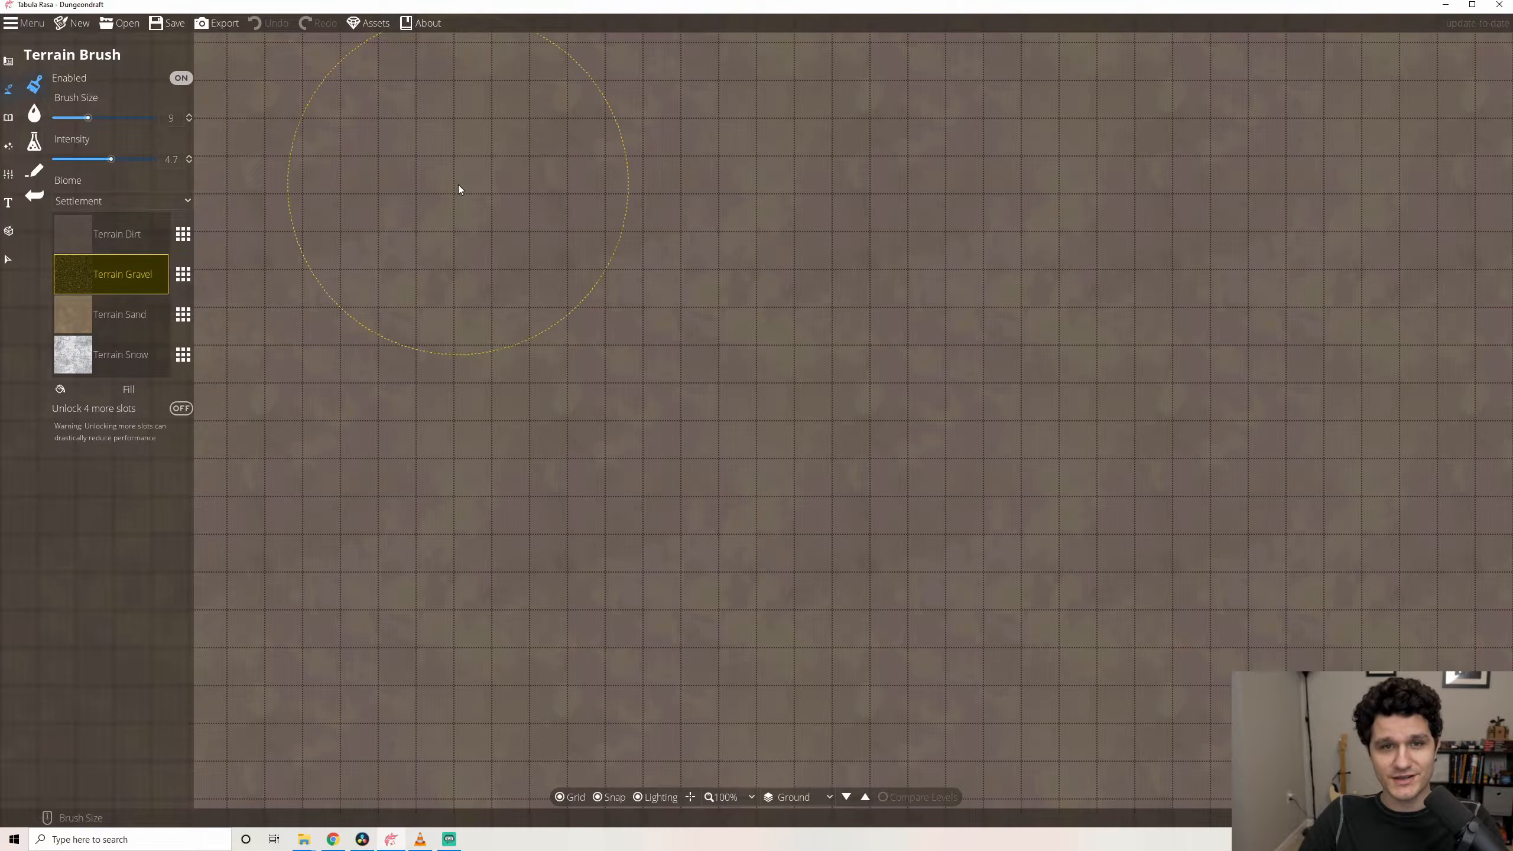
{"action": "mouse_move", "coordinate": [459, 185]}
{"action": "left_mouse_down"}
{"action": "mouse_move", "coordinate": [424, 280]}
{"action": "mouse_move", "coordinate": [576, 221]}
{"action": "mouse_move", "coordinate": [569, 376]}
{"action": "mouse_move", "coordinate": [585, 388]}
{"action": "mouse_move", "coordinate": [800, 322]}
{"action": "mouse_move", "coordinate": [793, 535]}
{"action": "mouse_move", "coordinate": [967, 475]}
{"action": "mouse_move", "coordinate": [996, 572]}
{"action": "left_mouse_up"}
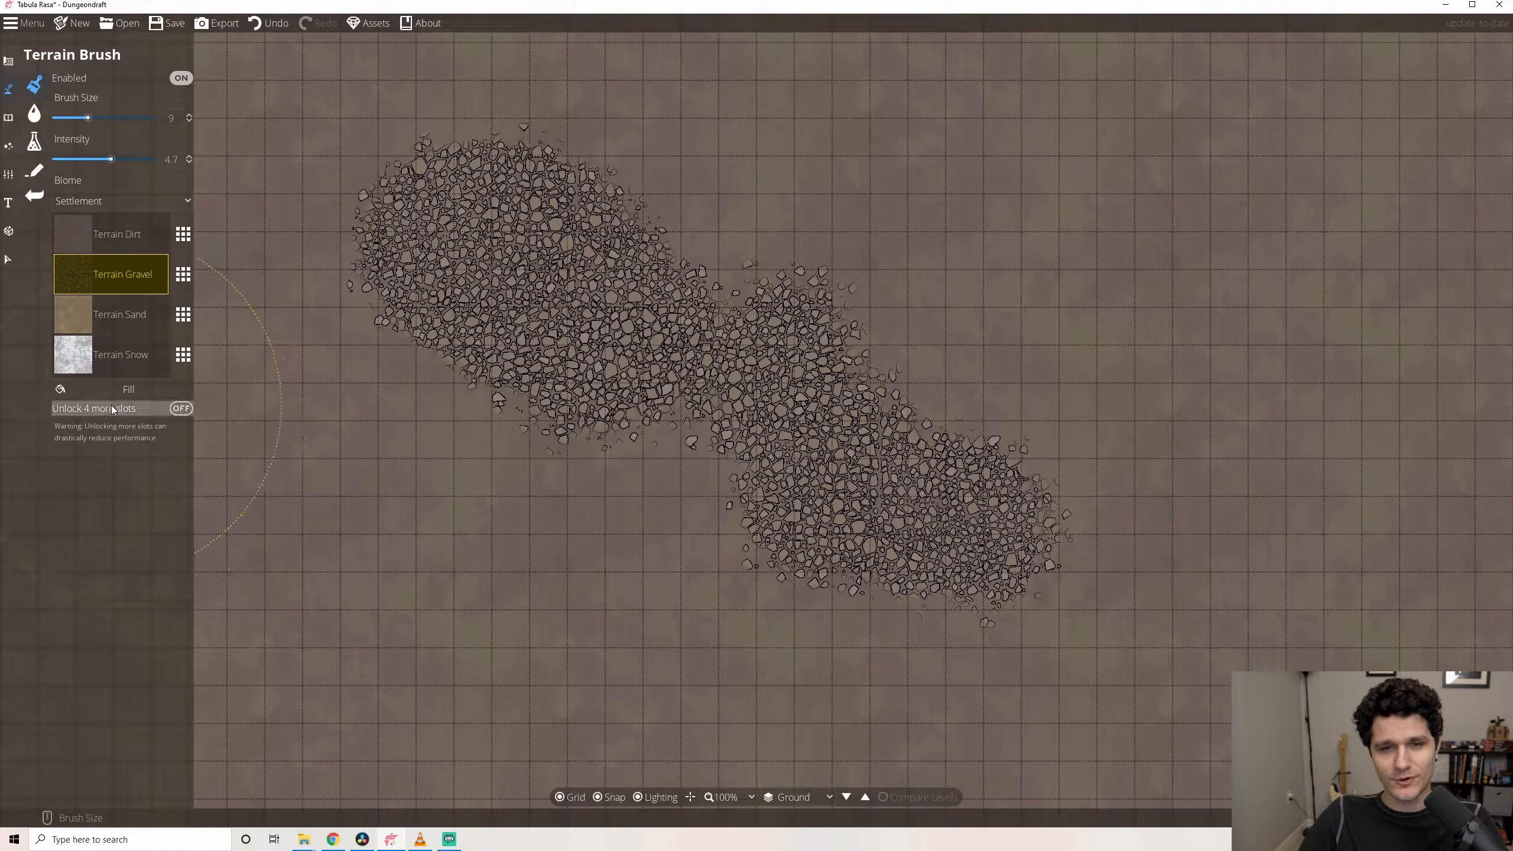
{"action": "mouse_move", "coordinate": [111, 406]}
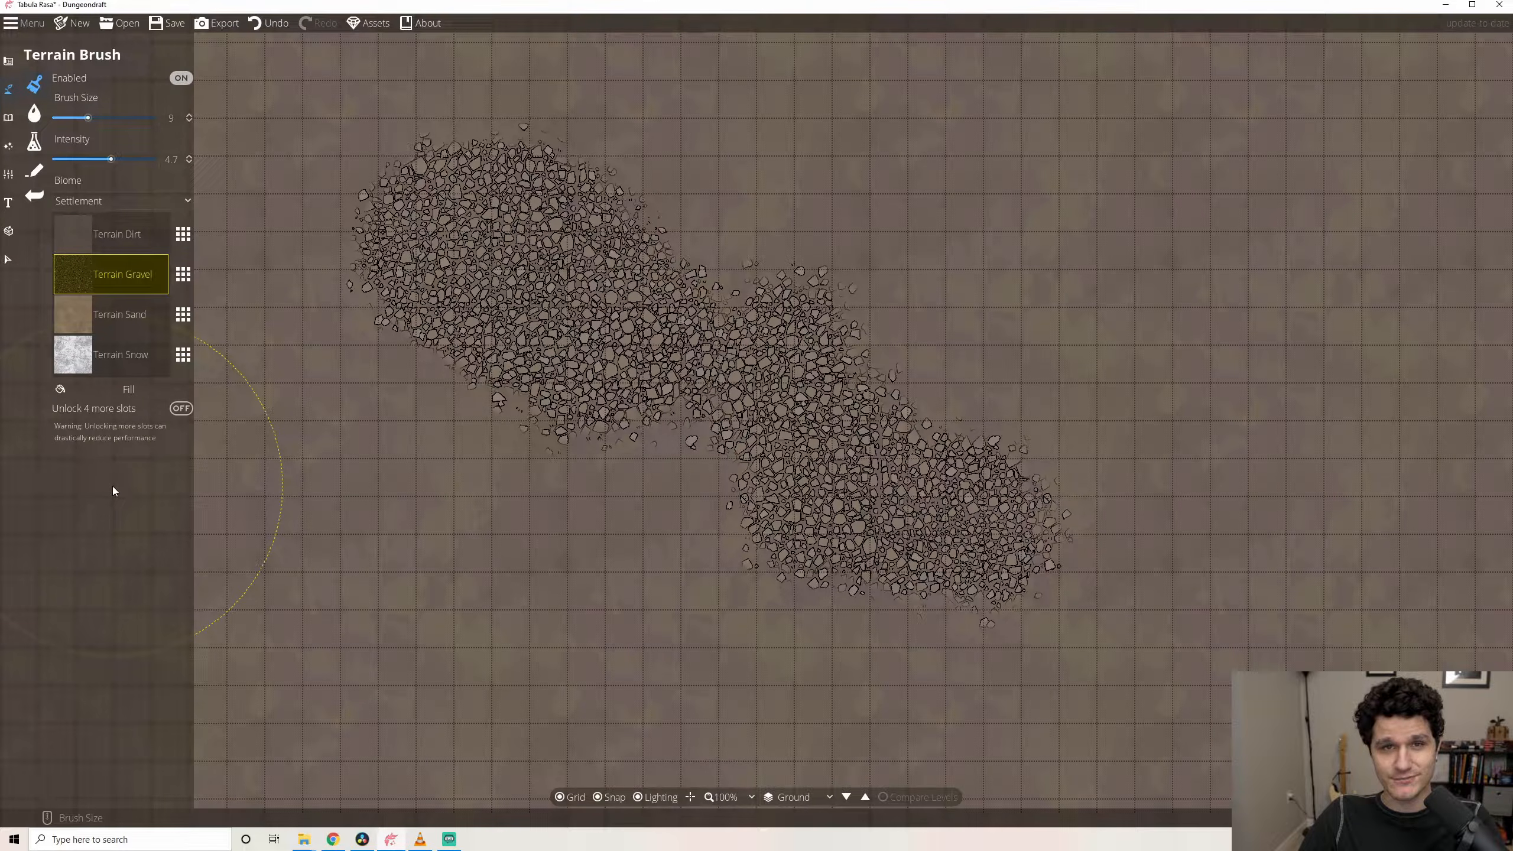
Try the Barren, Desert and Mountain biomes on the terrain and settle on the Prarie biome.
{"action": "left_click", "coordinate": [113, 203]}
{"action": "left_click", "coordinate": [103, 221]}
{"action": "left_click", "coordinate": [109, 203]}
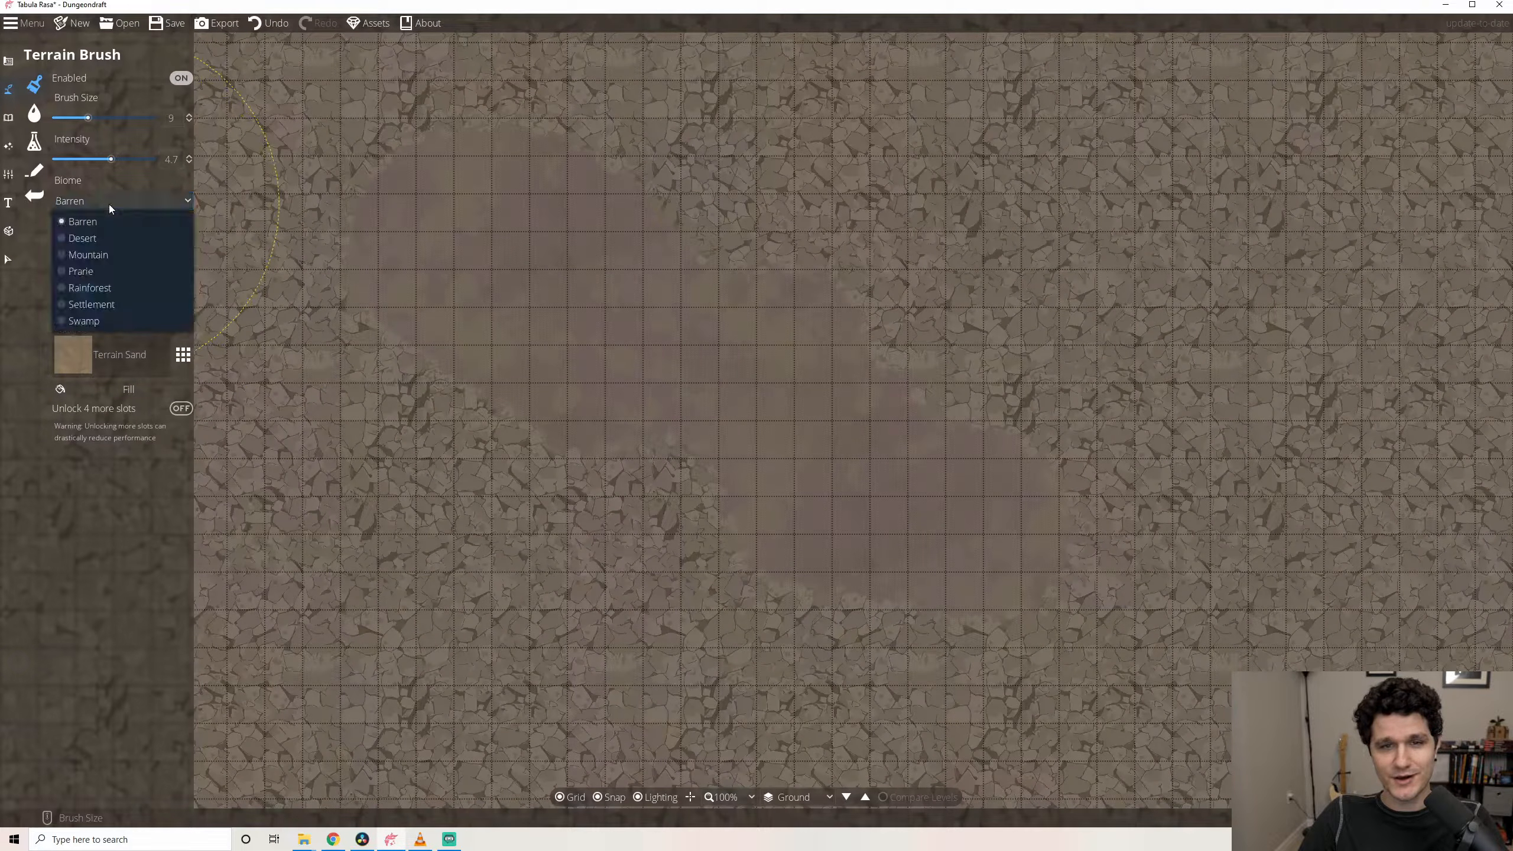
{"action": "left_click", "coordinate": [106, 238]}
{"action": "left_click", "coordinate": [113, 201]}
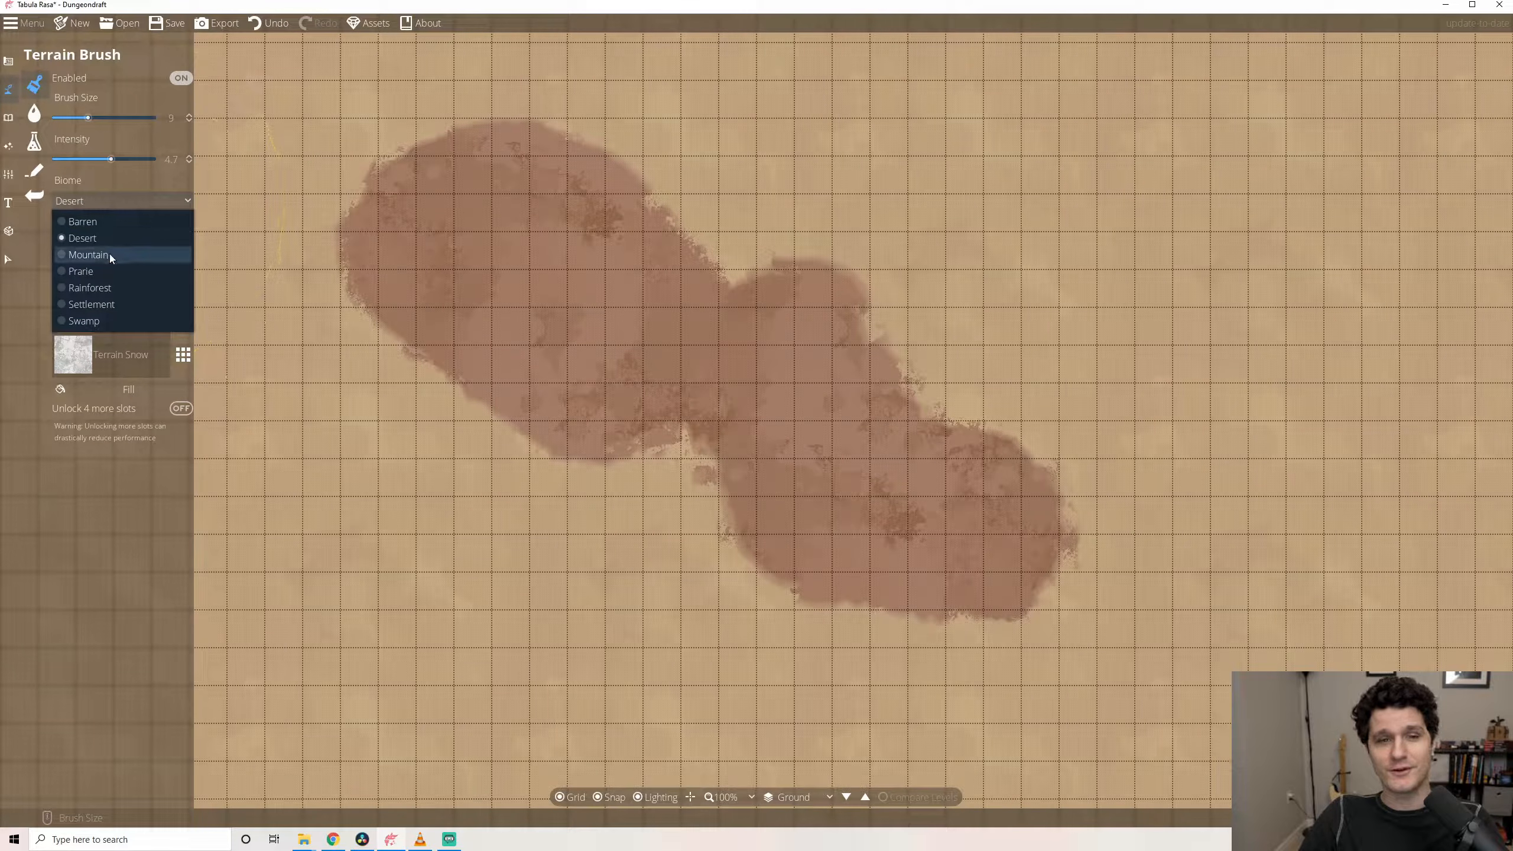
{"action": "left_click", "coordinate": [108, 255]}
{"action": "left_click", "coordinate": [117, 203]}
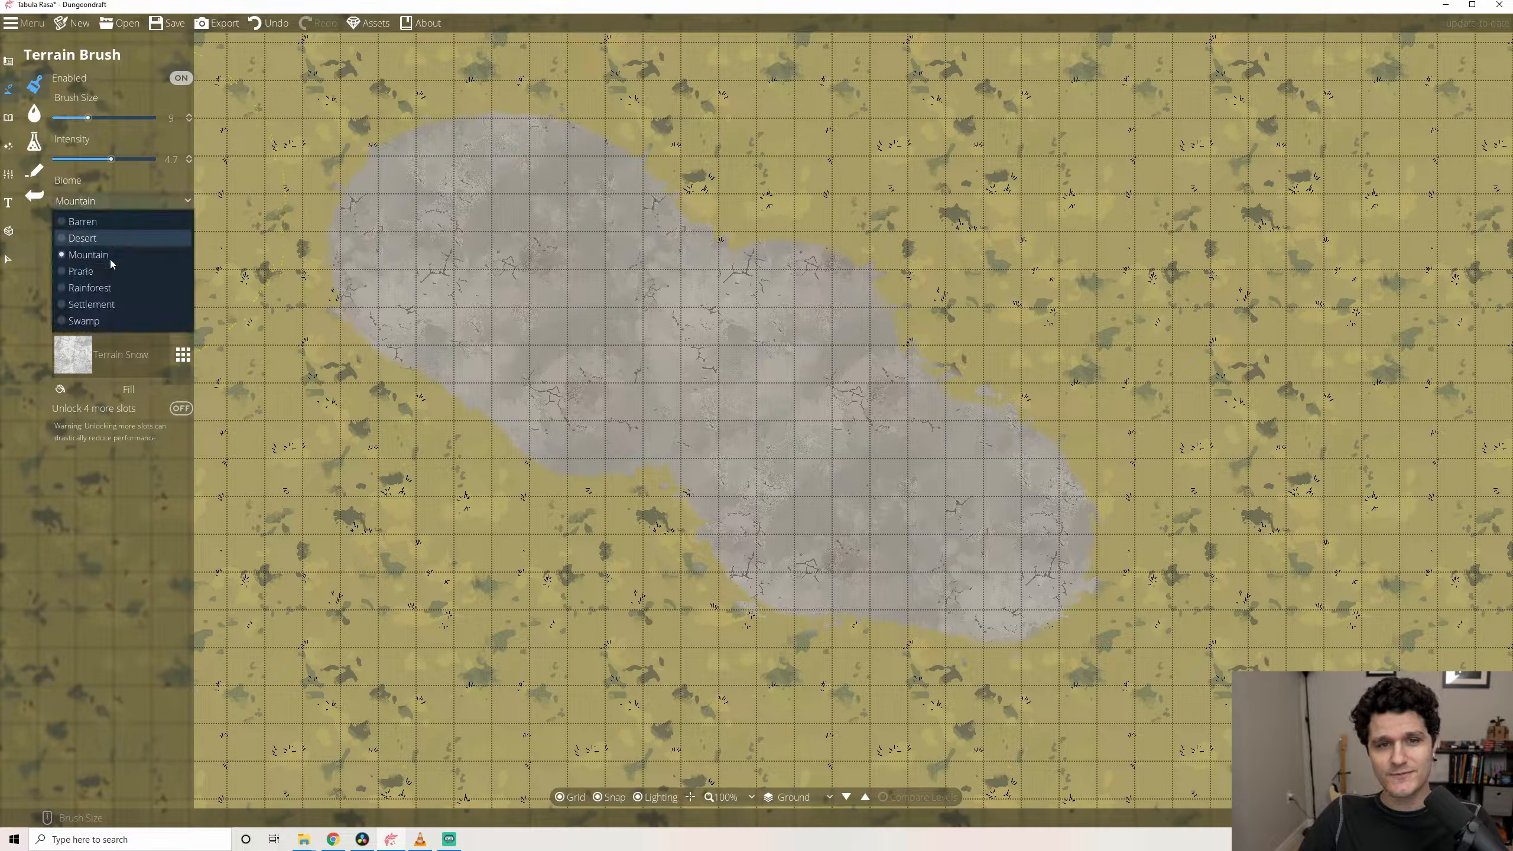
{"action": "left_click", "coordinate": [109, 271]}
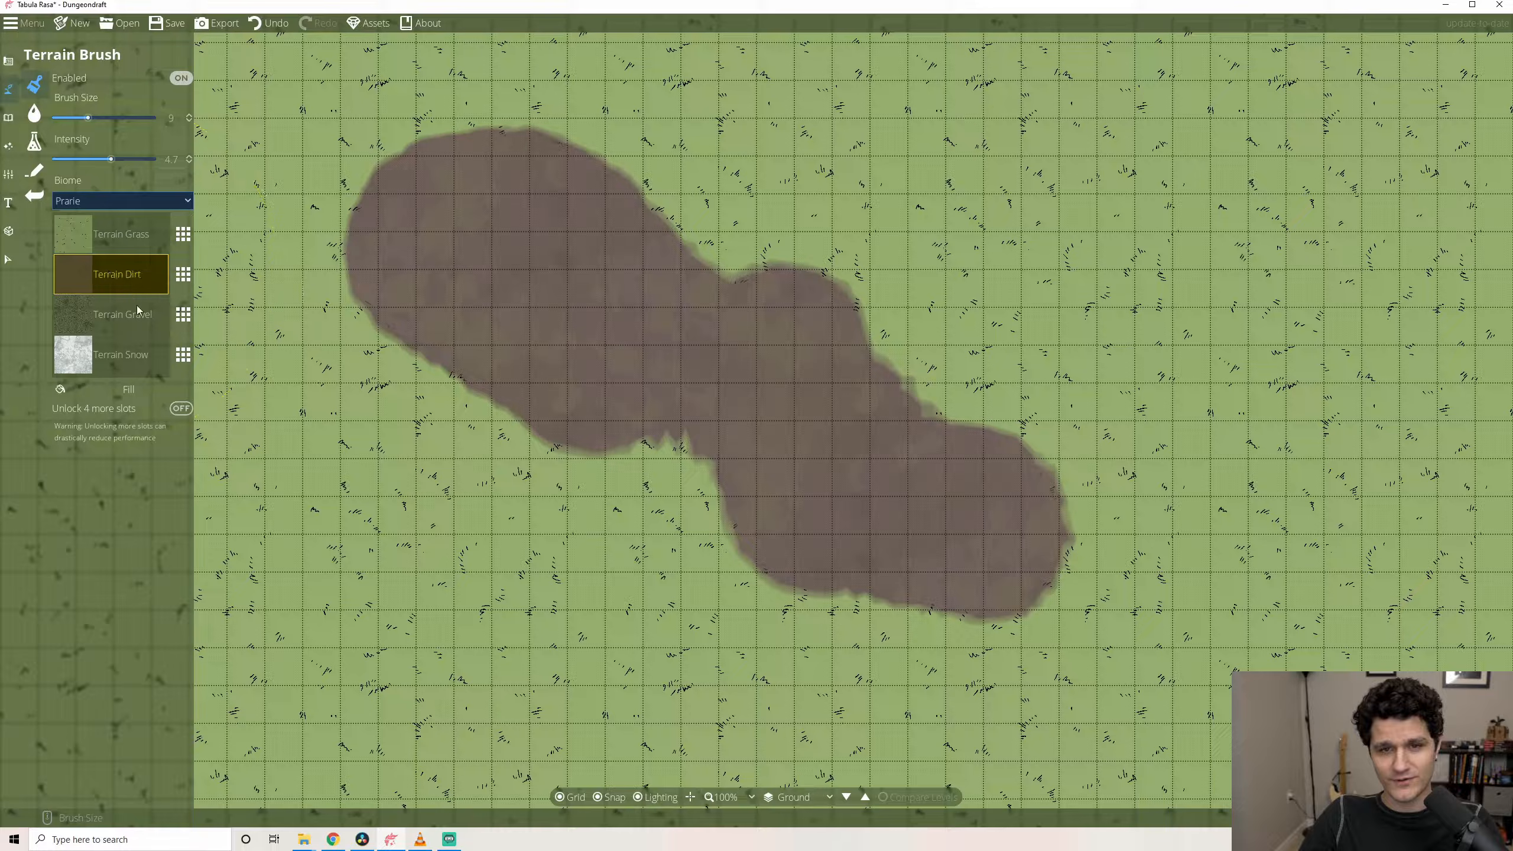
Replace the Terrain Gravel slot with Terrain Void and fill the whole map with it.
{"action": "left_click", "coordinate": [183, 315]}
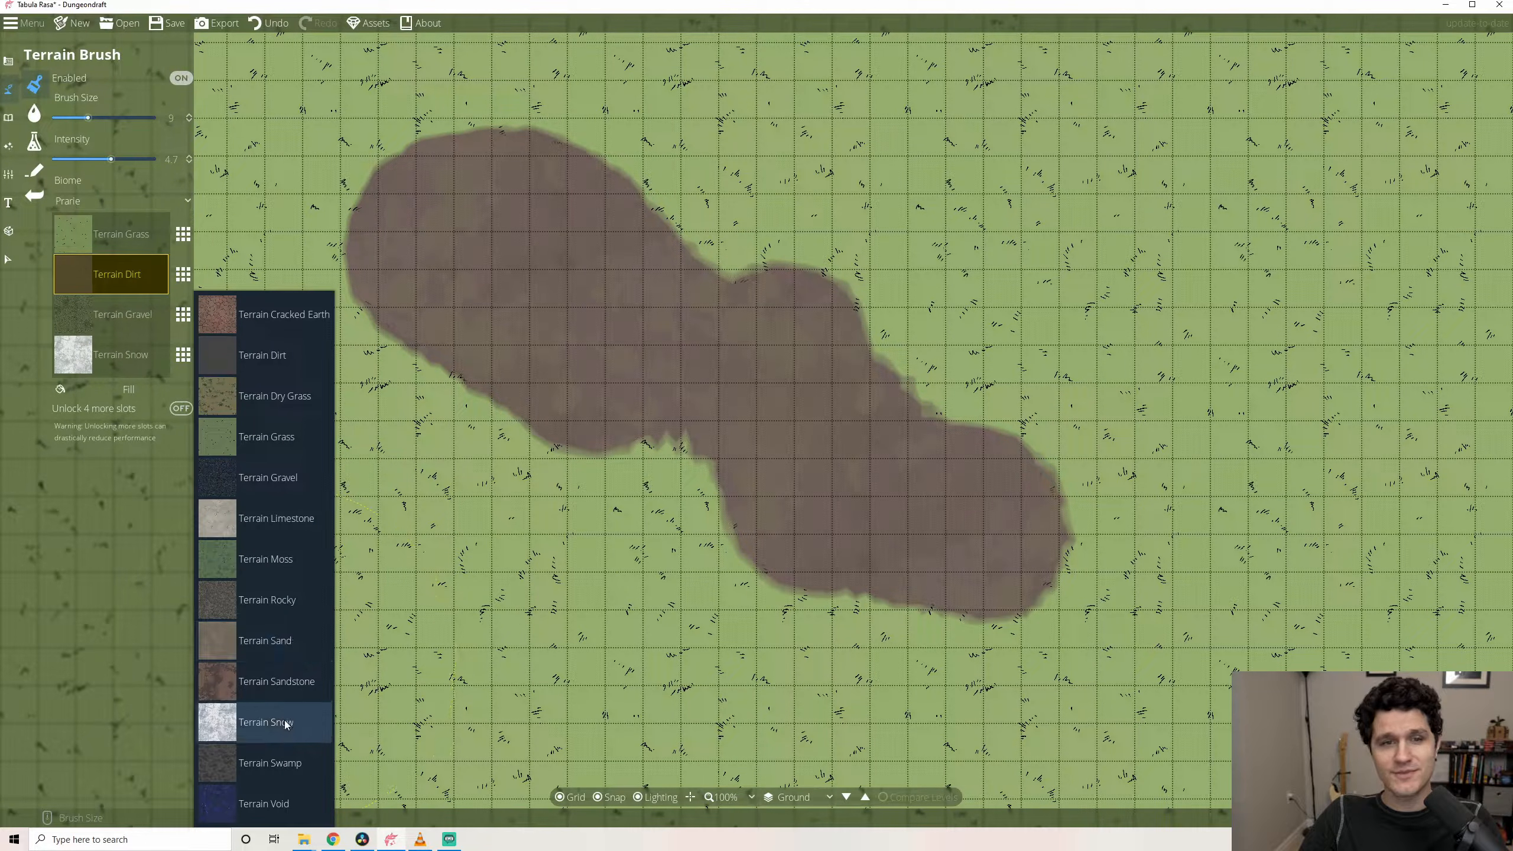
{"action": "left_click", "coordinate": [280, 795]}
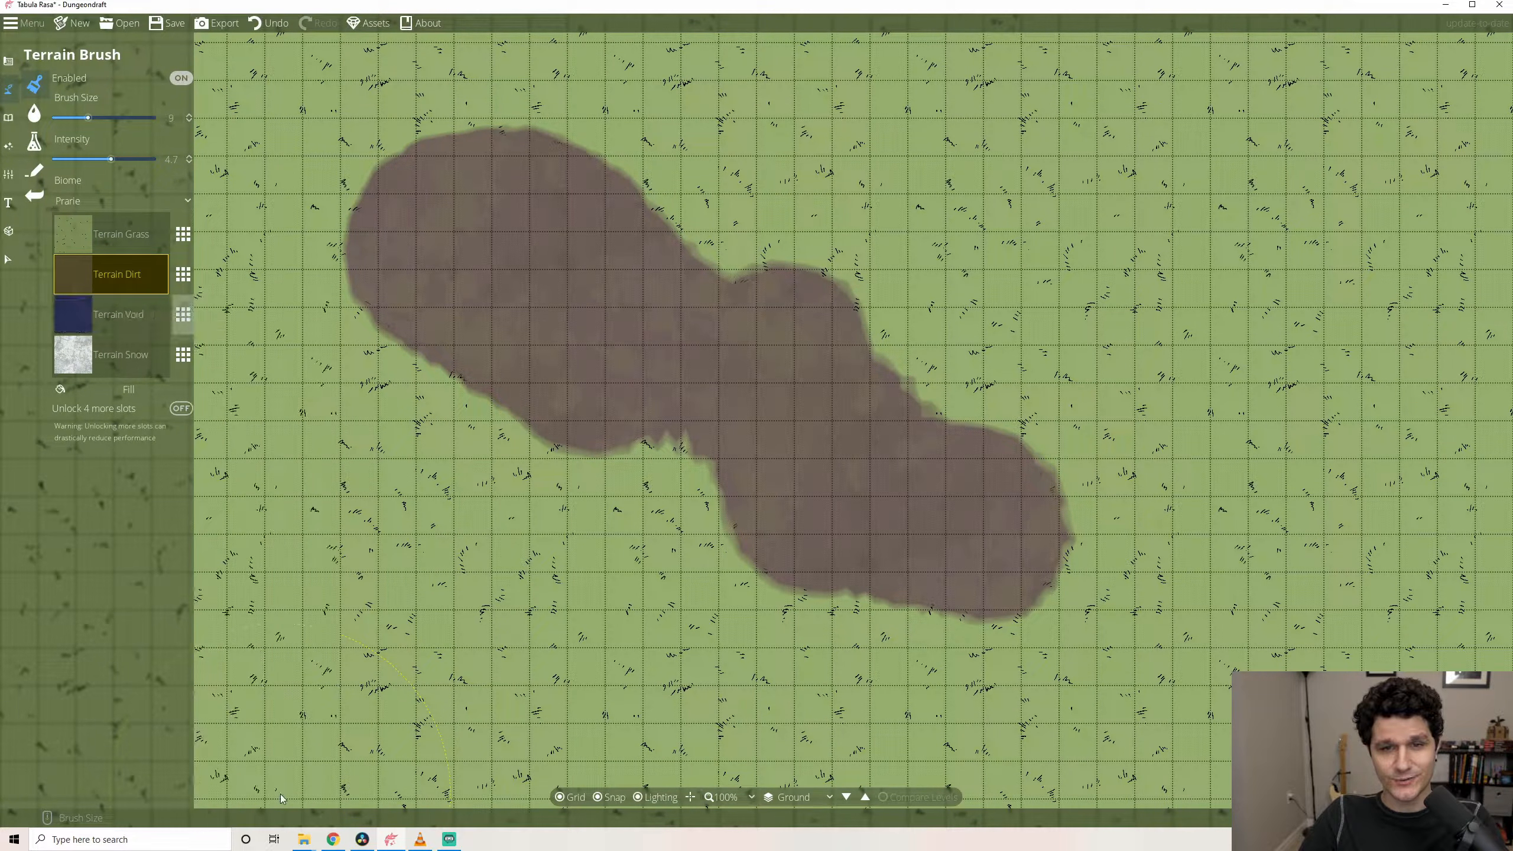
{"action": "left_click", "coordinate": [118, 322]}
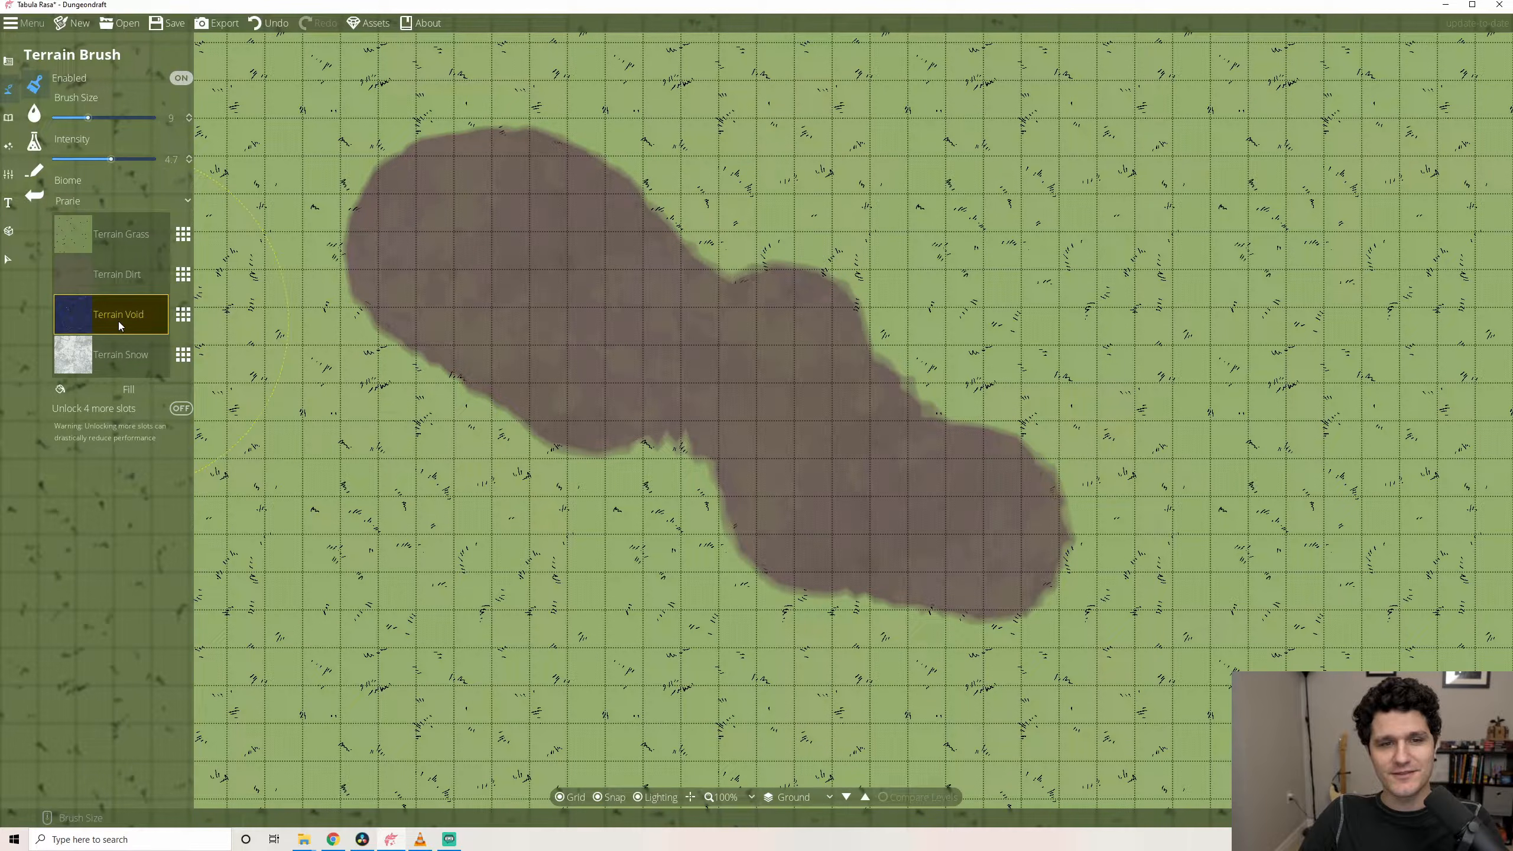
{"action": "left_click", "coordinate": [142, 391]}
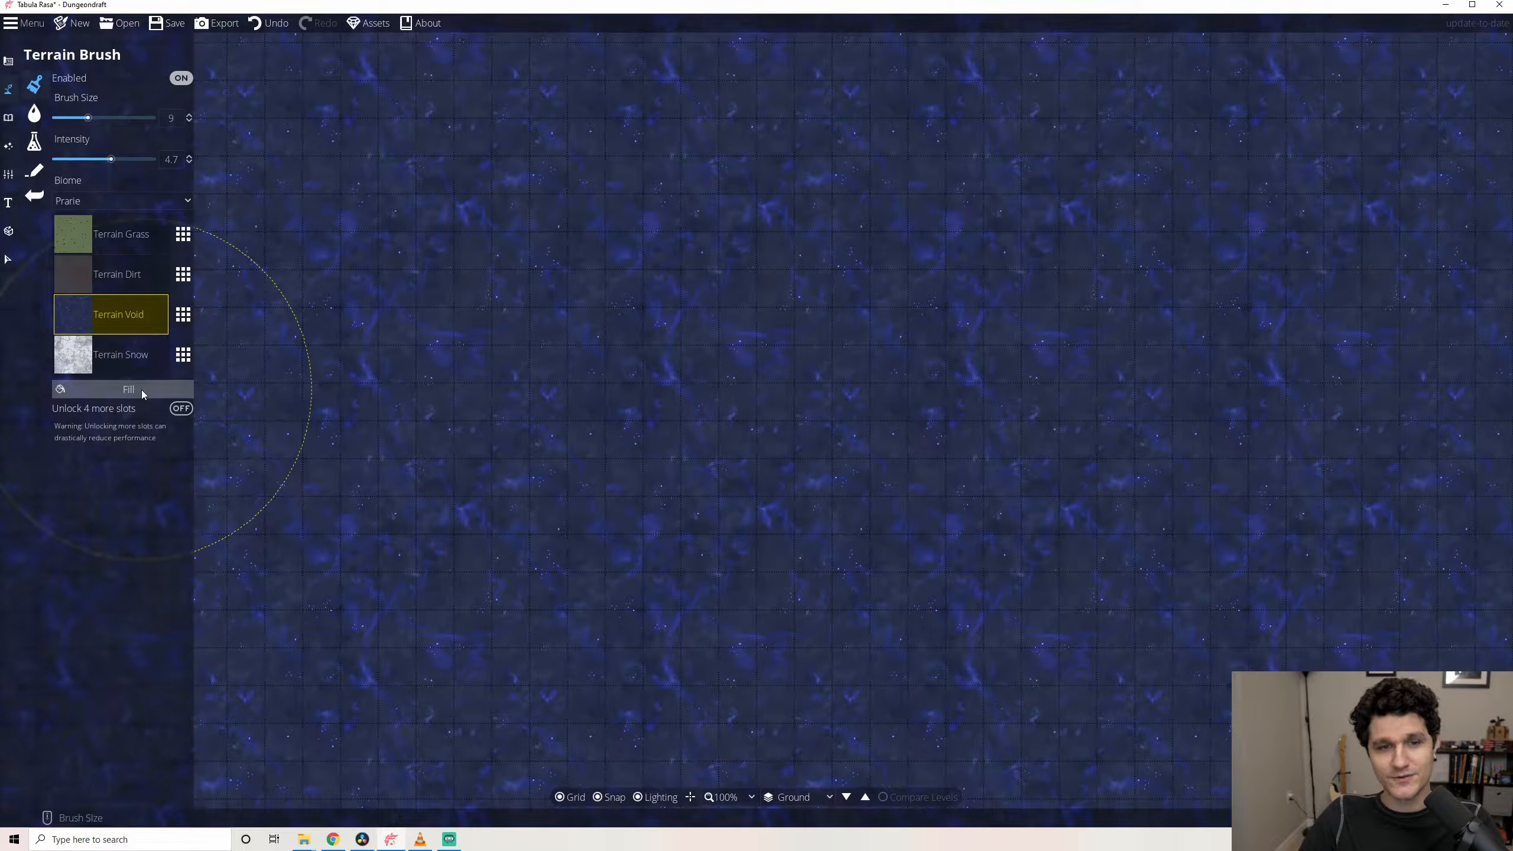
Fill the whole map with Terrain Grass.
{"action": "left_click", "coordinate": [124, 241]}
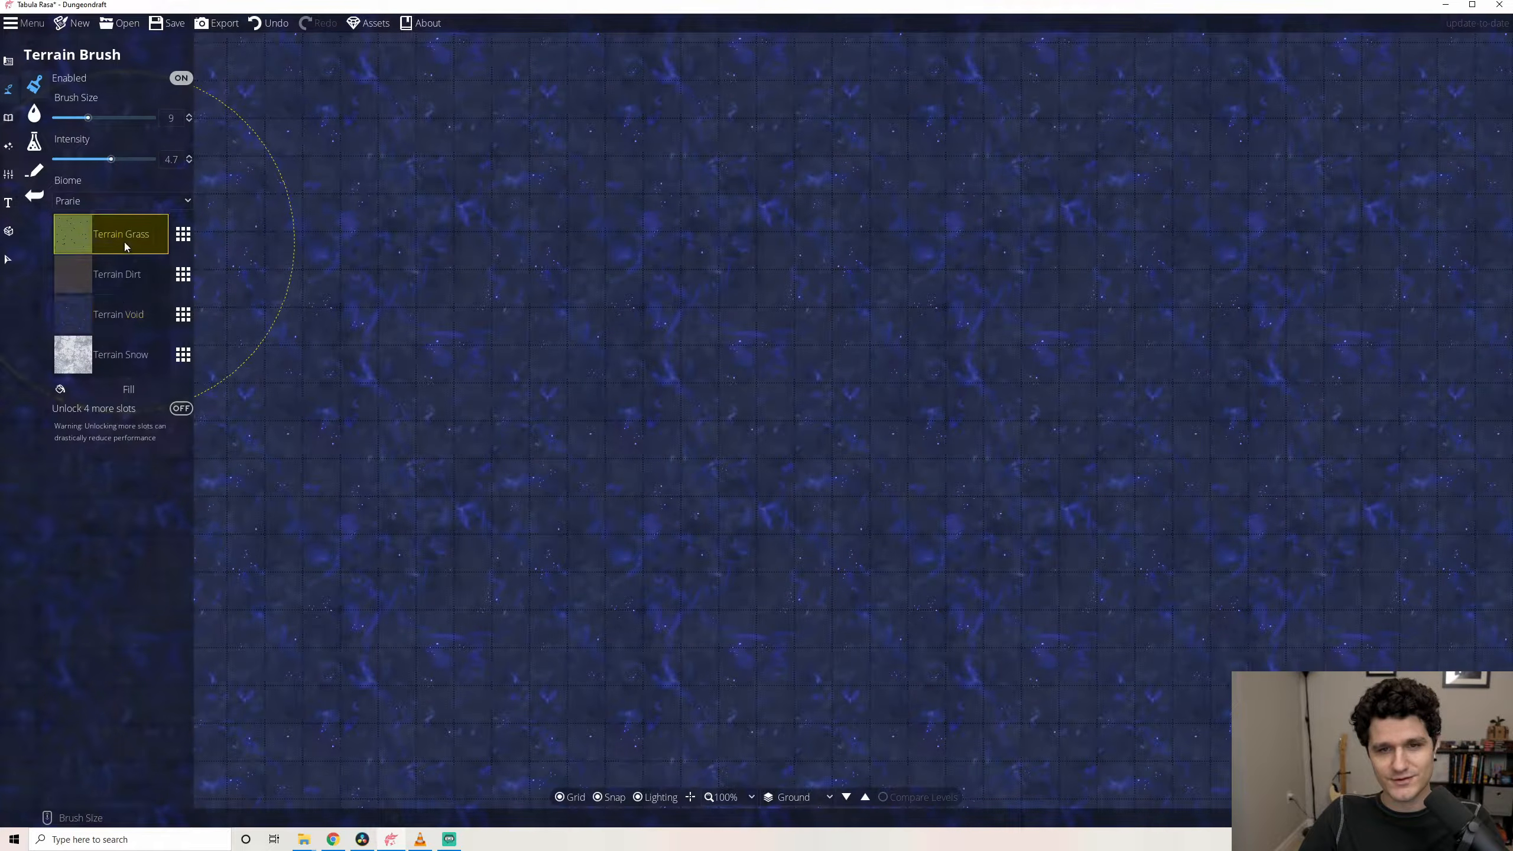
{"action": "left_click", "coordinate": [136, 389]}
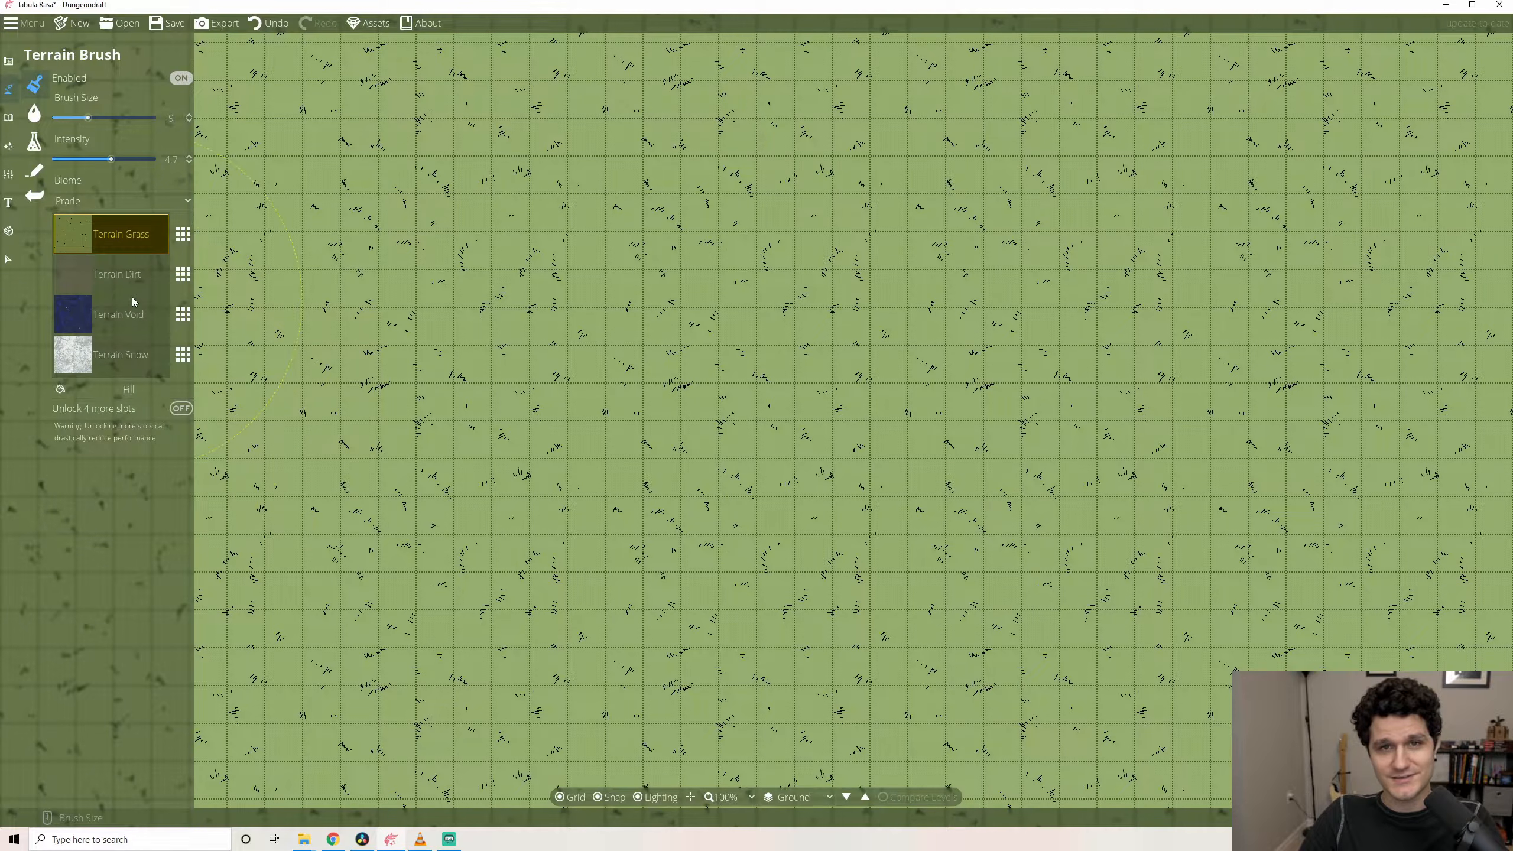
Paint a winding Terrain Dirt patch across the grass and swap the dirt slot for another terrain.
{"action": "left_click", "coordinate": [130, 278]}
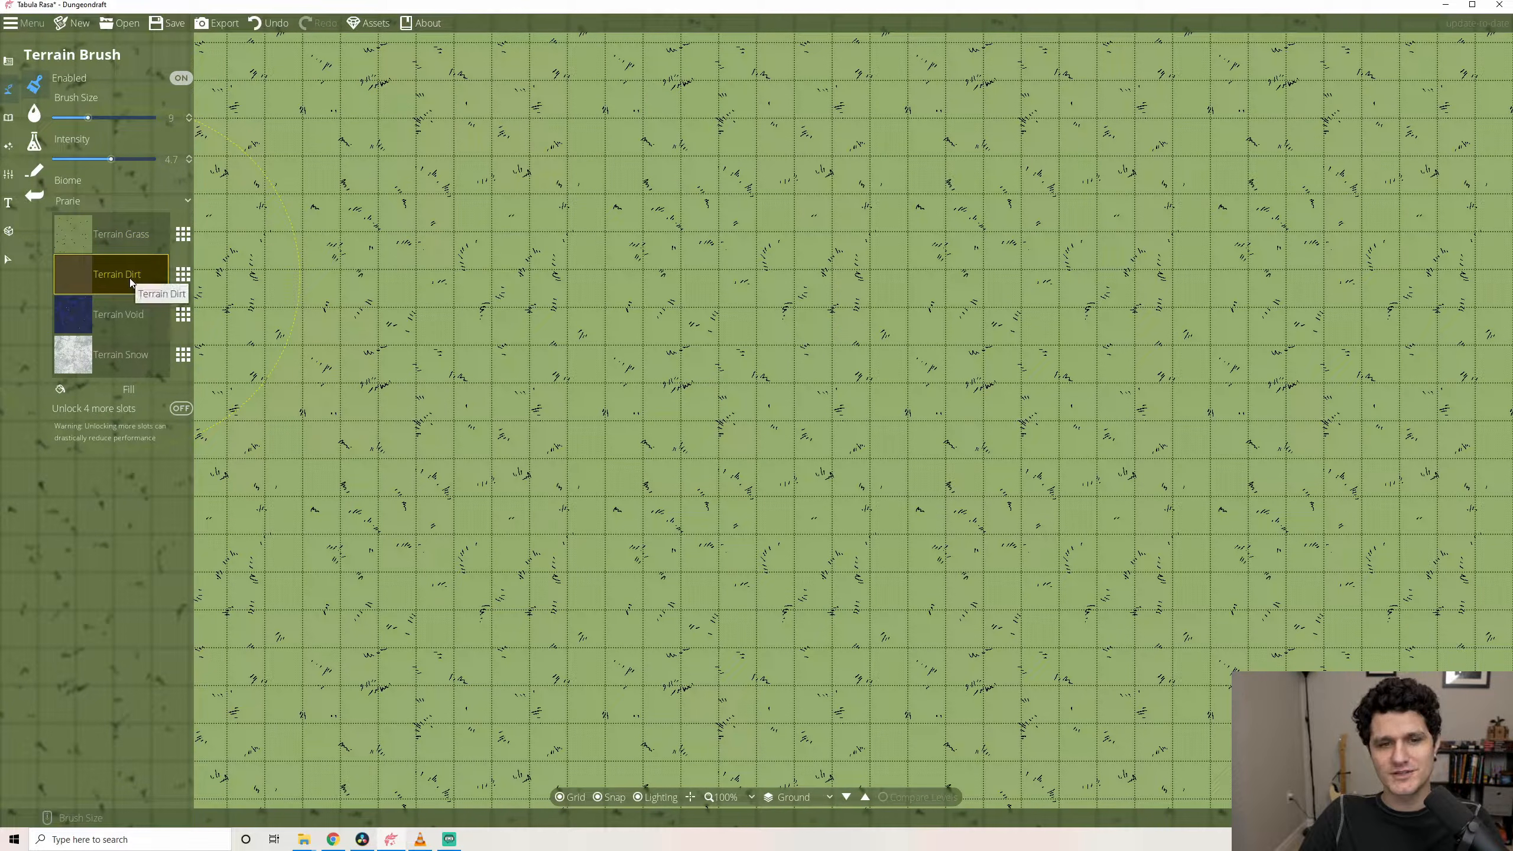
{"action": "mouse_move", "coordinate": [403, 180]}
{"action": "left_mouse_down"}
{"action": "mouse_move", "coordinate": [389, 310]}
{"action": "mouse_move", "coordinate": [571, 245]}
{"action": "mouse_move", "coordinate": [628, 242]}
{"action": "mouse_move", "coordinate": [565, 516]}
{"action": "mouse_move", "coordinate": [685, 474]}
{"action": "left_mouse_up"}
{"action": "mouse_move", "coordinate": [882, 407]}
{"action": "left_mouse_down"}
{"action": "mouse_move", "coordinate": [875, 499]}
{"action": "mouse_move", "coordinate": [845, 574]}
{"action": "mouse_move", "coordinate": [798, 477]}
{"action": "mouse_move", "coordinate": [711, 533]}
{"action": "mouse_move", "coordinate": [848, 527]}
{"action": "mouse_move", "coordinate": [963, 569]}
{"action": "mouse_move", "coordinate": [996, 693]}
{"action": "left_mouse_up"}
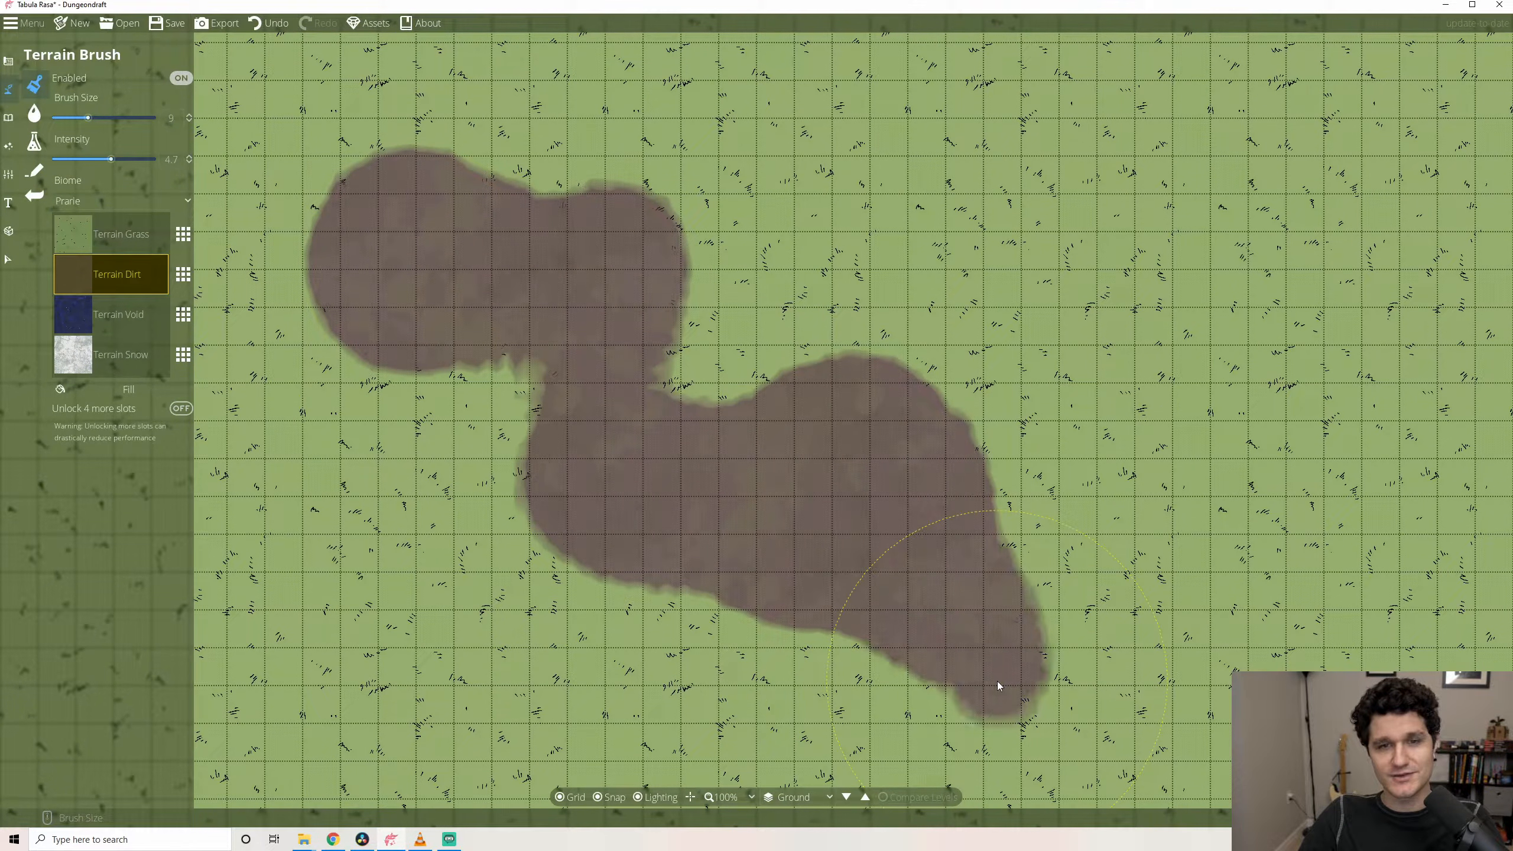
{"action": "left_click", "coordinate": [185, 280]}
{"action": "left_click", "coordinate": [277, 691]}
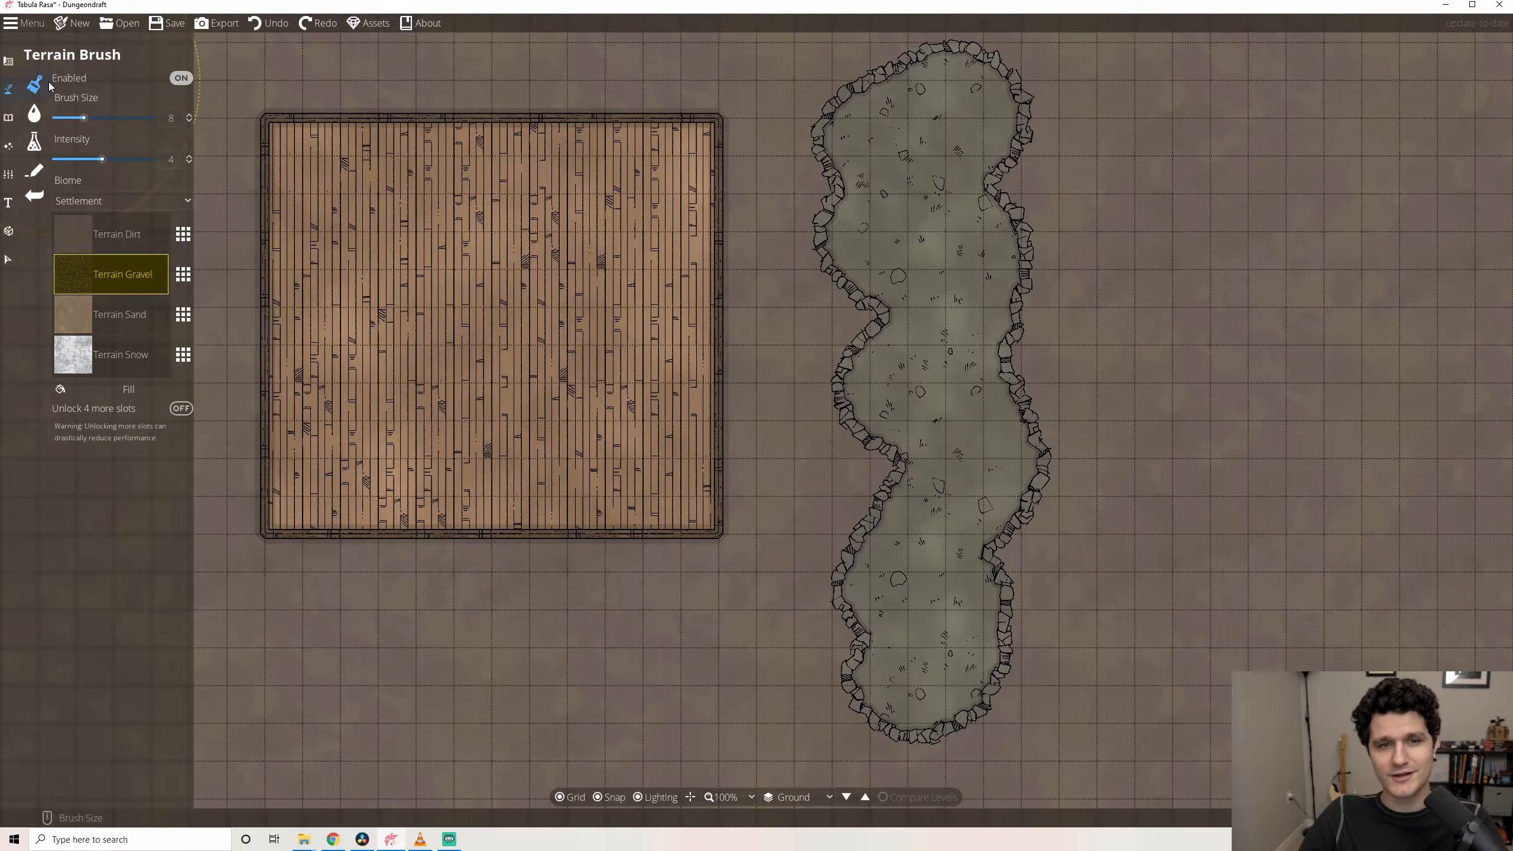
Paint Terrain Gravel around the edges of the wooden-floored building and across the middle of the cave.
{"action": "left_click_drag", "start_coordinate": [305, 111], "coordinate": [352, 115]}
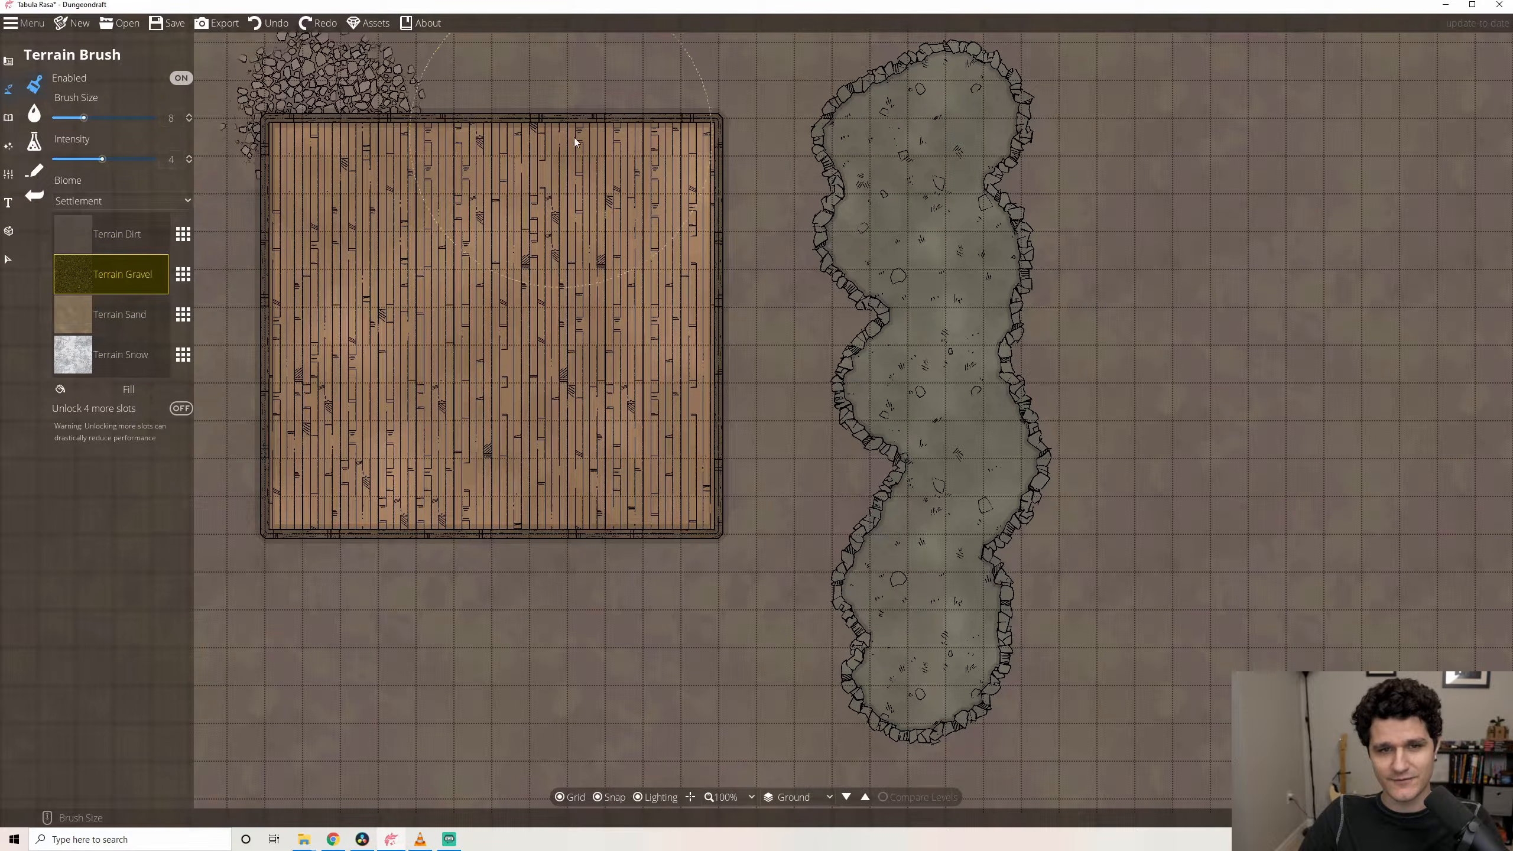
{"action": "left_click_drag", "start_coordinate": [695, 151], "coordinate": [712, 197]}
{"action": "mouse_move", "coordinate": [726, 405]}
{"action": "left_mouse_down"}
{"action": "mouse_move", "coordinate": [733, 442]}
{"action": "mouse_move", "coordinate": [674, 546]}
{"action": "mouse_move", "coordinate": [262, 532]}
{"action": "mouse_move", "coordinate": [253, 322]}
{"action": "mouse_move", "coordinate": [272, 264]}
{"action": "left_mouse_up"}
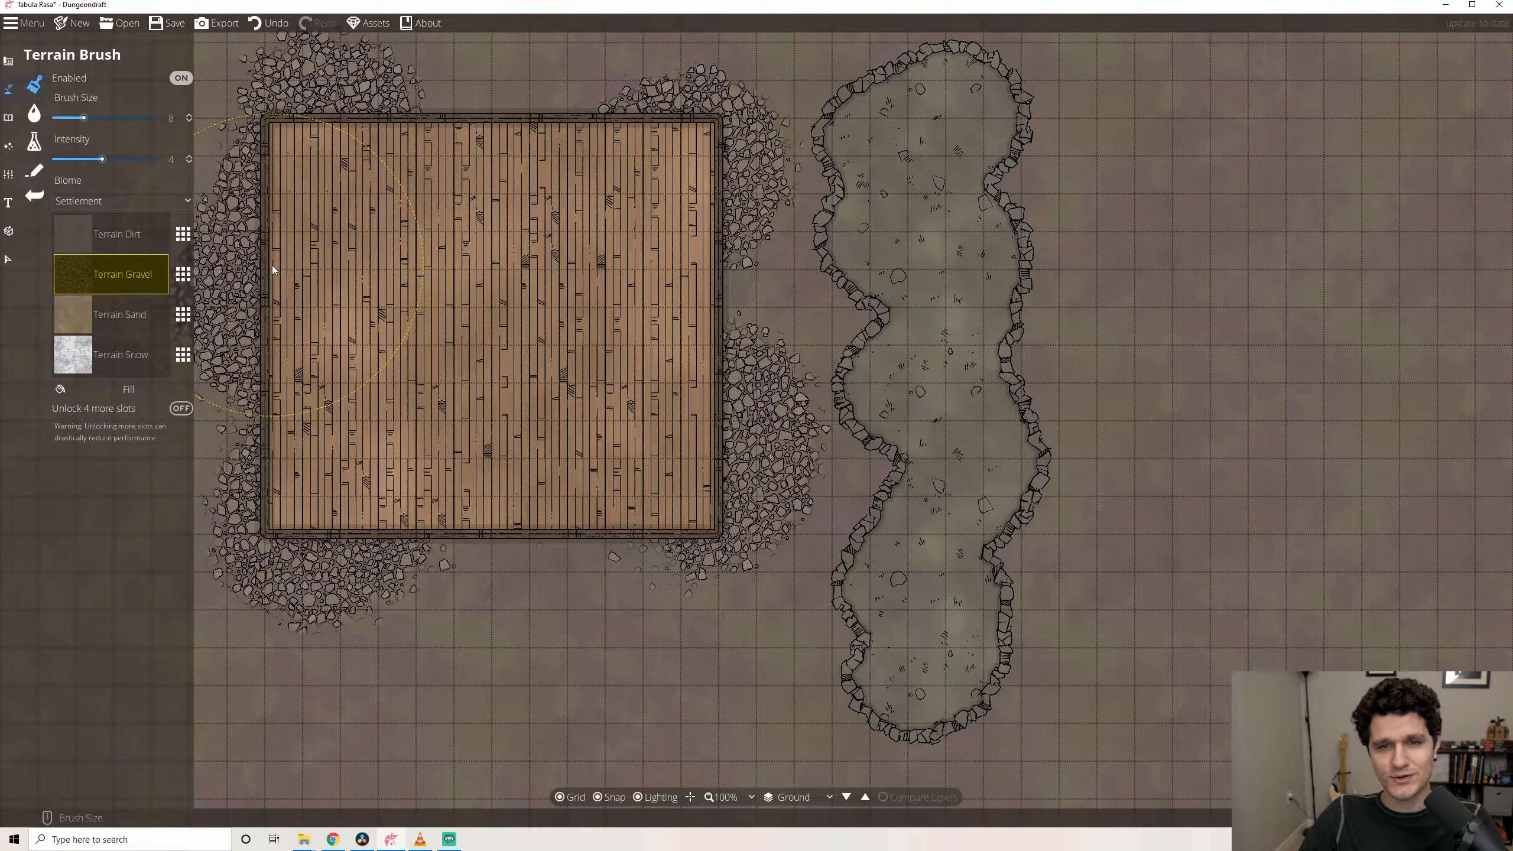
{"action": "mouse_move", "coordinate": [815, 270]}
{"action": "left_mouse_down"}
{"action": "mouse_move", "coordinate": [893, 324]}
{"action": "mouse_move", "coordinate": [1075, 334]}
{"action": "mouse_move", "coordinate": [882, 400]}
{"action": "mouse_move", "coordinate": [854, 426]}
{"action": "mouse_move", "coordinate": [1034, 449]}
{"action": "mouse_move", "coordinate": [932, 428]}
{"action": "left_mouse_up"}
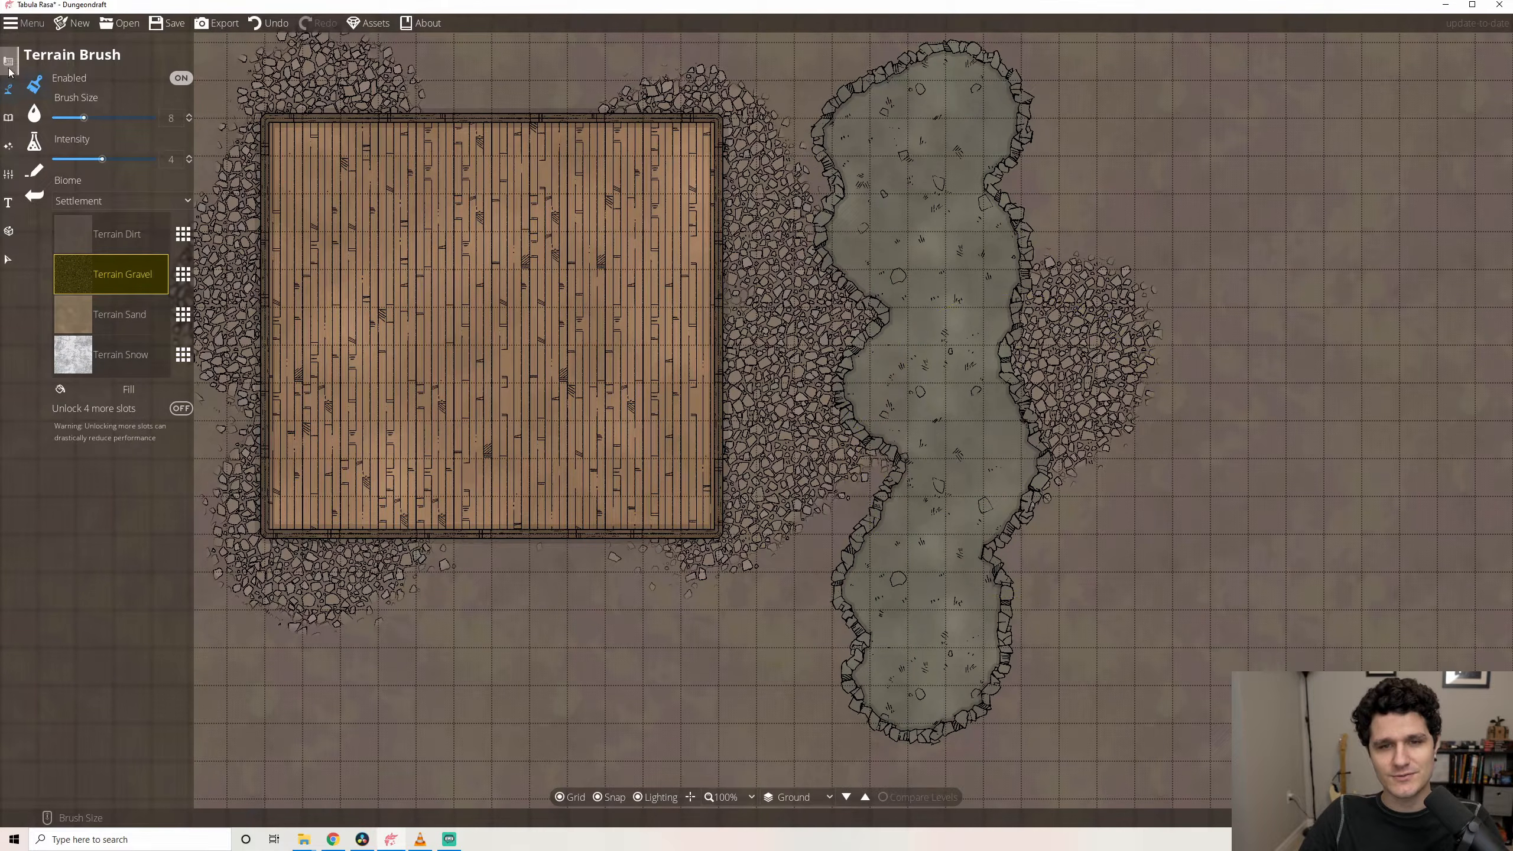
Open the Cave Brush's ground color for editing.
{"action": "left_click", "coordinate": [8, 61]}
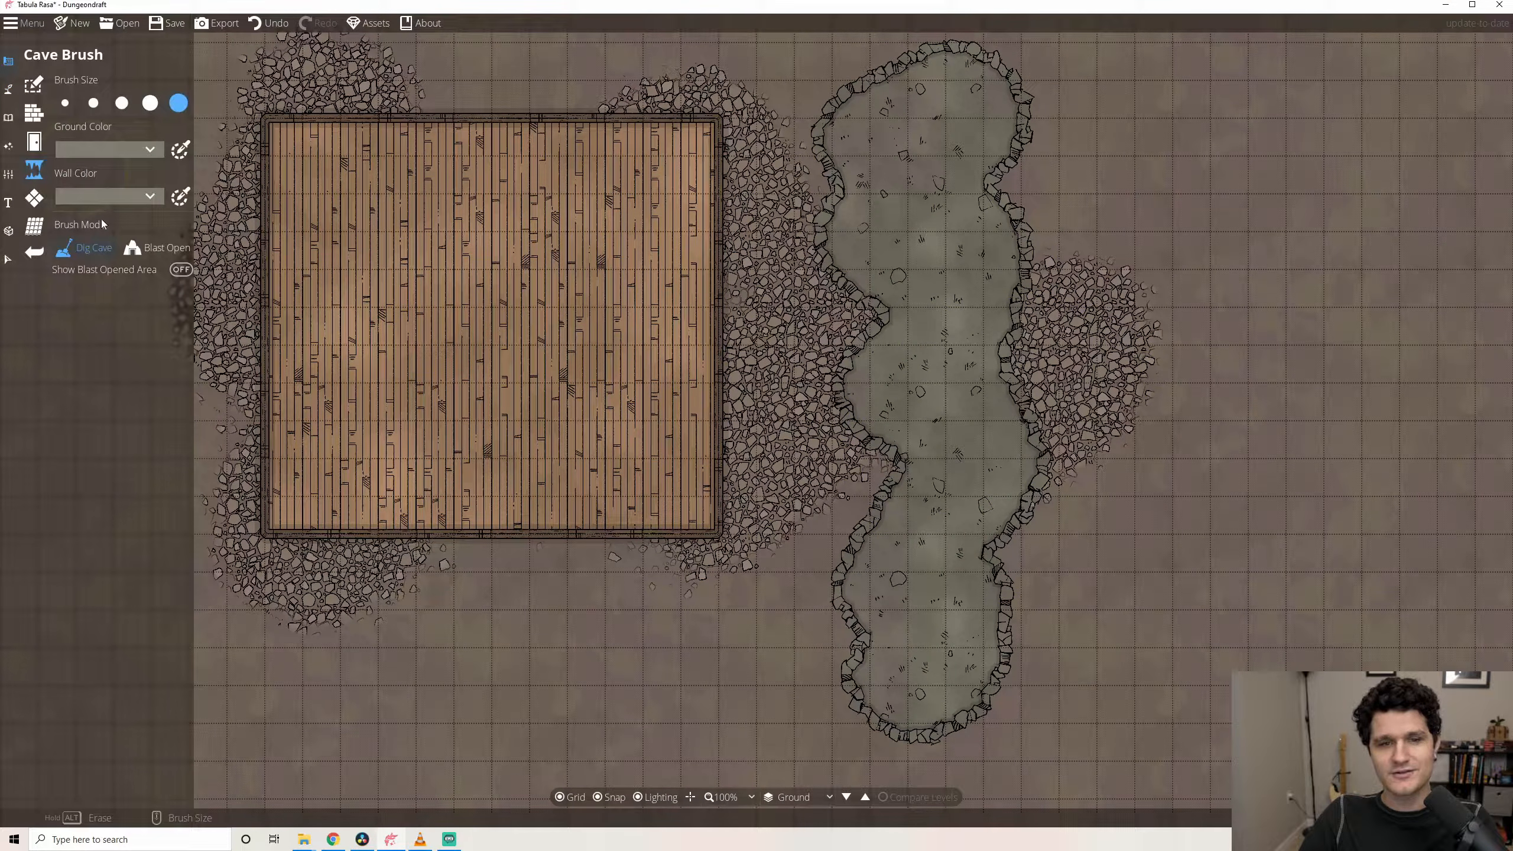
{"action": "left_click", "coordinate": [107, 149]}
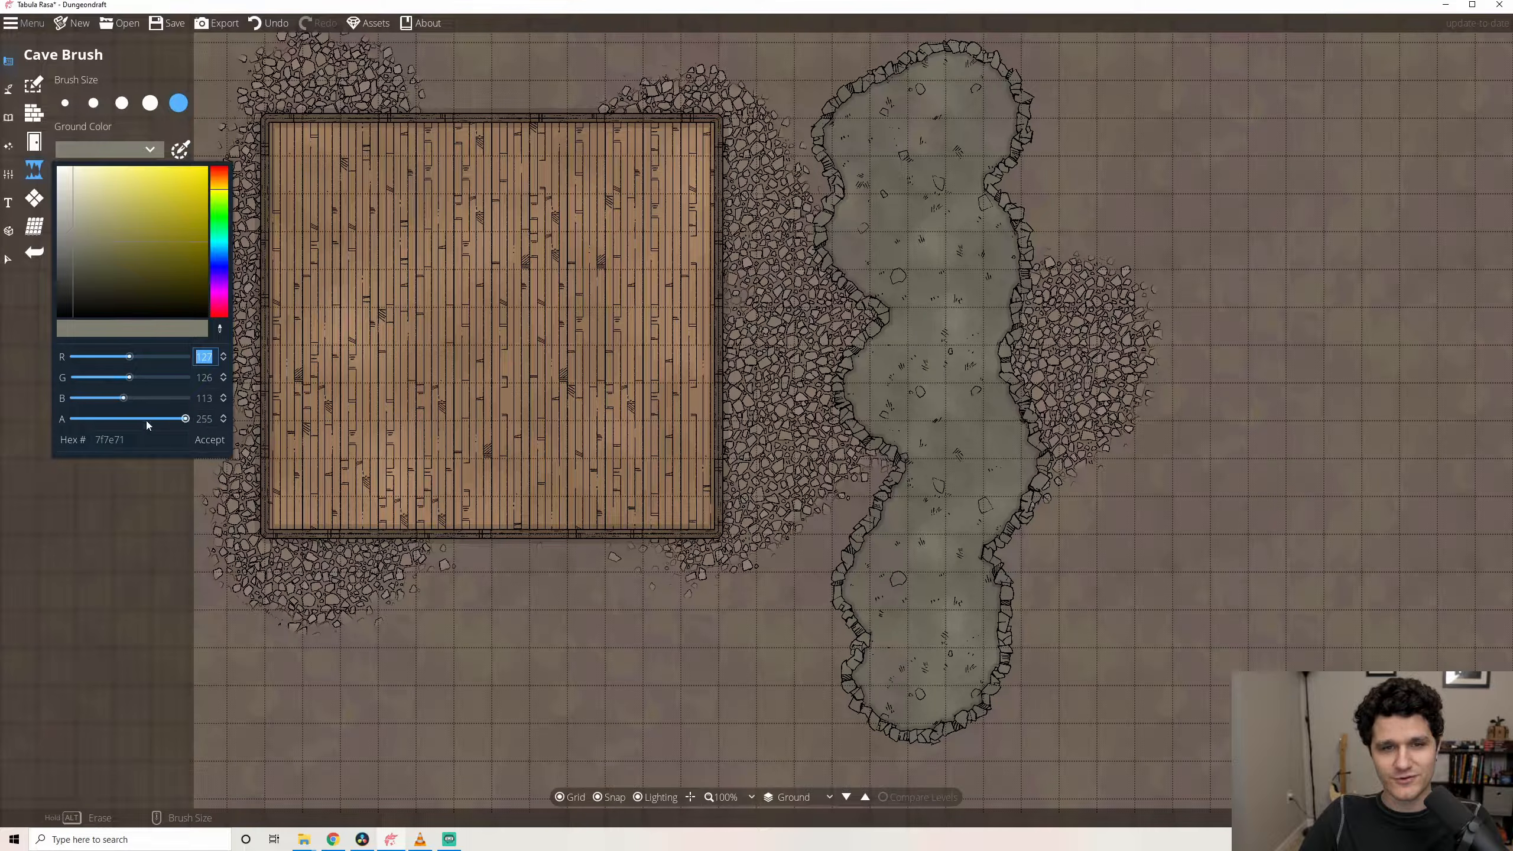
{"action": "mouse_move", "coordinate": [147, 421]}
{"action": "left_mouse_down"}
{"action": "mouse_move", "coordinate": [107, 426]}
{"action": "mouse_move", "coordinate": [160, 430]}
{"action": "left_mouse_up"}
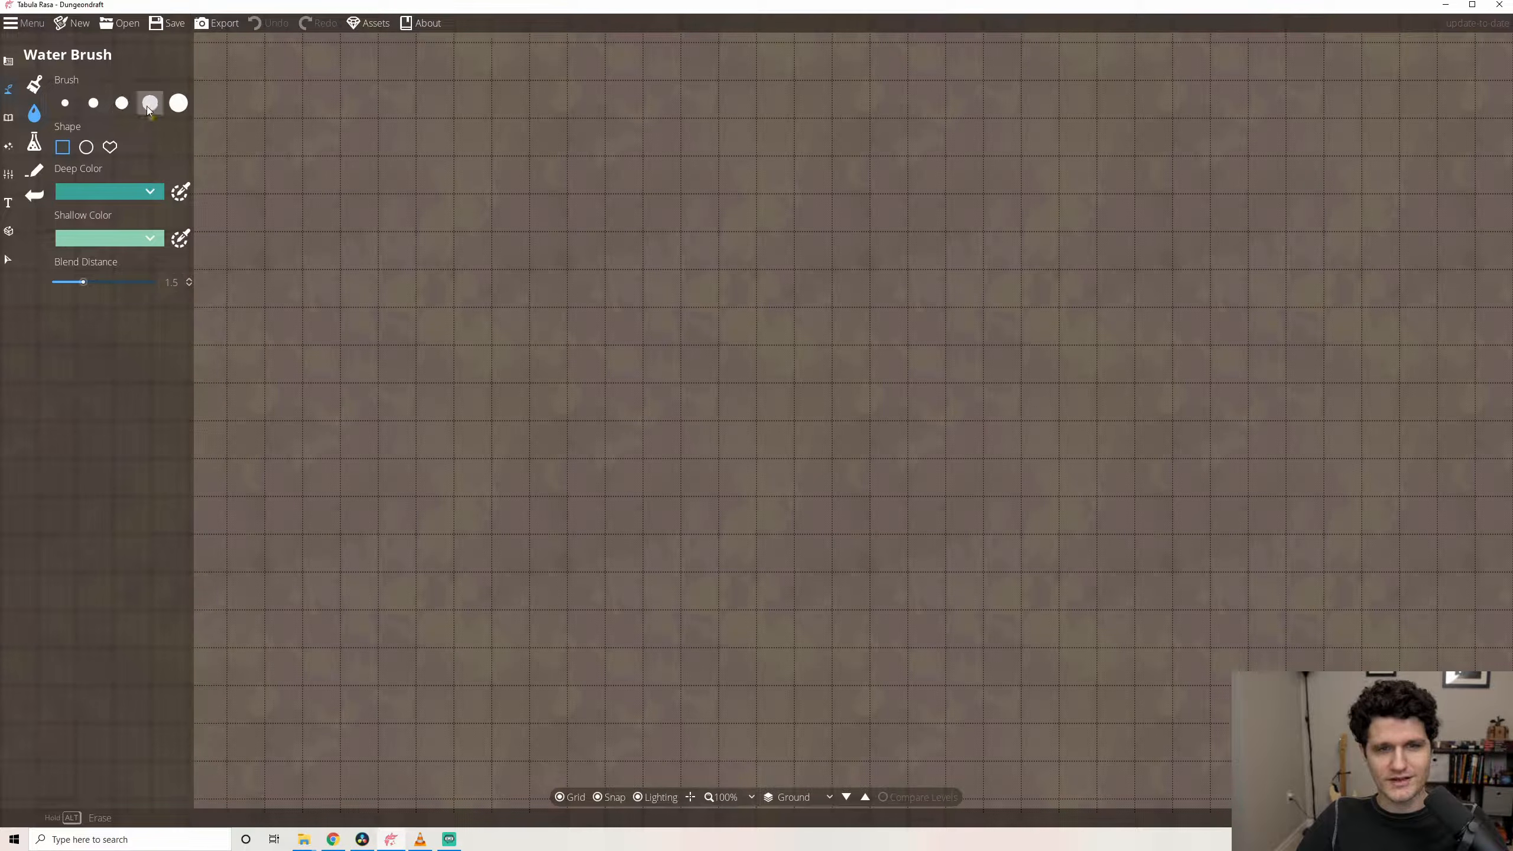
Using the largest water brush size, paint a lake down the map's west side and a river branching from it eastward.
{"action": "left_click", "coordinate": [178, 105]}
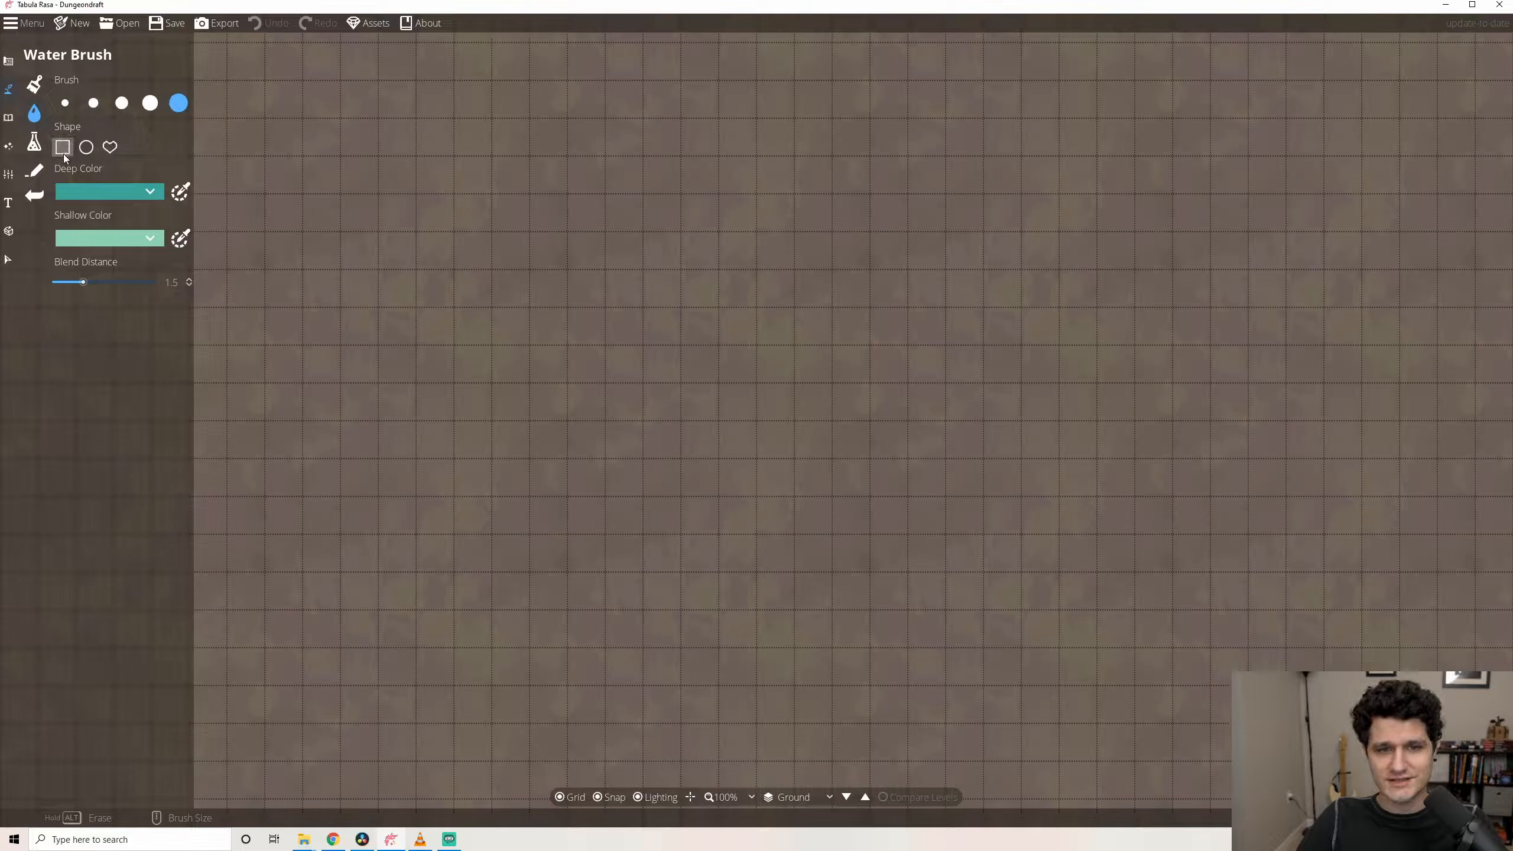
{"action": "mouse_move", "coordinate": [356, 122]}
{"action": "left_mouse_down"}
{"action": "mouse_move", "coordinate": [286, 202]}
{"action": "mouse_move", "coordinate": [401, 158]}
{"action": "mouse_move", "coordinate": [389, 197]}
{"action": "mouse_move", "coordinate": [299, 246]}
{"action": "mouse_move", "coordinate": [464, 215]}
{"action": "mouse_move", "coordinate": [306, 278]}
{"action": "mouse_move", "coordinate": [536, 299]}
{"action": "mouse_move", "coordinate": [276, 364]}
{"action": "mouse_move", "coordinate": [434, 380]}
{"action": "mouse_move", "coordinate": [409, 416]}
{"action": "mouse_move", "coordinate": [419, 452]}
{"action": "mouse_move", "coordinate": [369, 490]}
{"action": "mouse_move", "coordinate": [419, 550]}
{"action": "mouse_move", "coordinate": [375, 637]}
{"action": "mouse_move", "coordinate": [437, 680]}
{"action": "mouse_move", "coordinate": [407, 726]}
{"action": "left_mouse_up"}
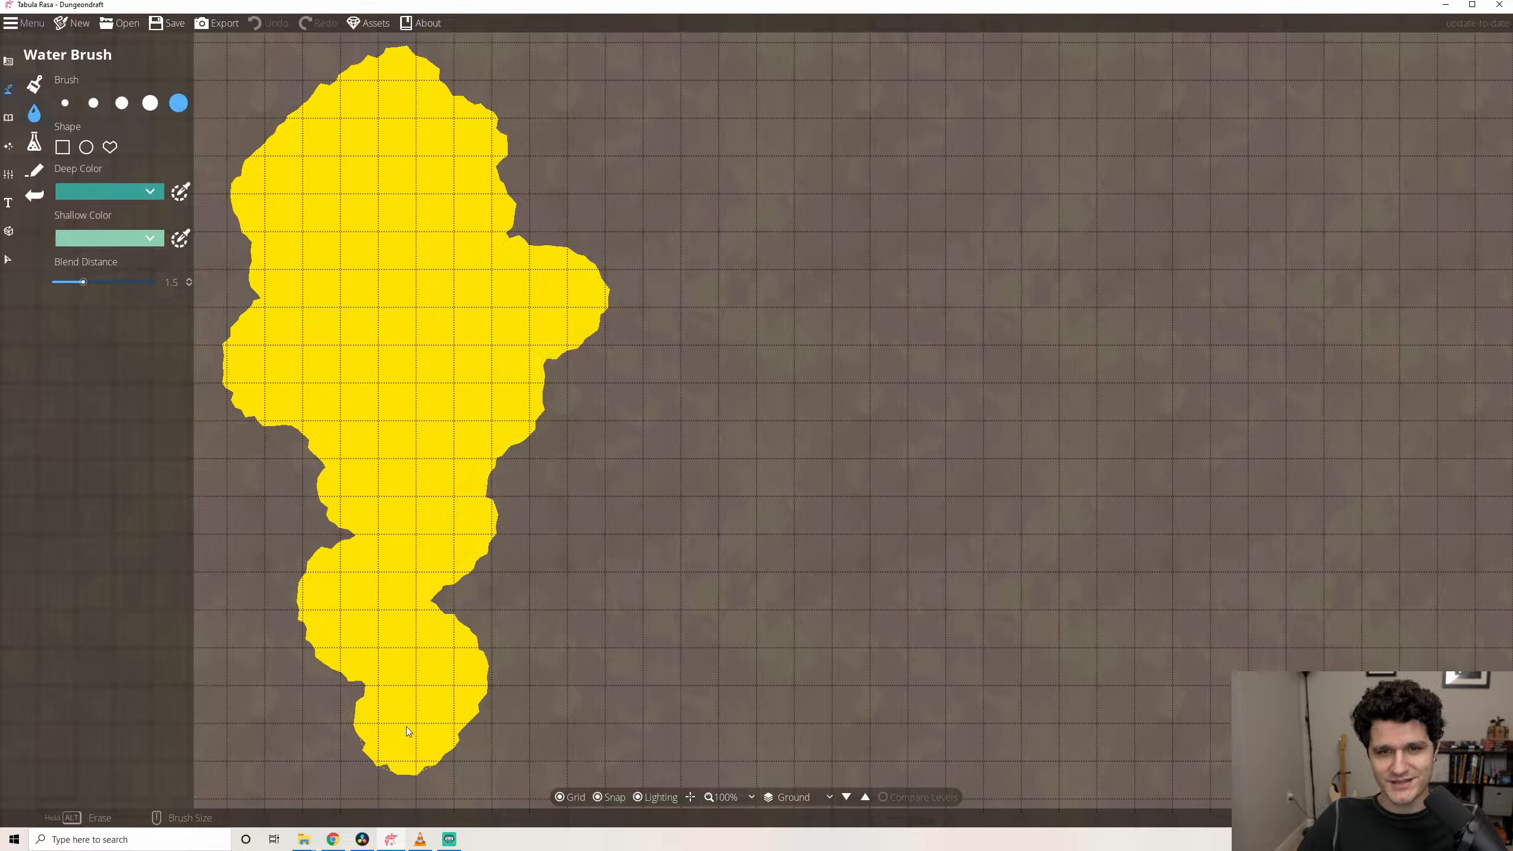
{"action": "left_click_drag", "start_coordinate": [407, 726], "coordinate": [406, 726]}
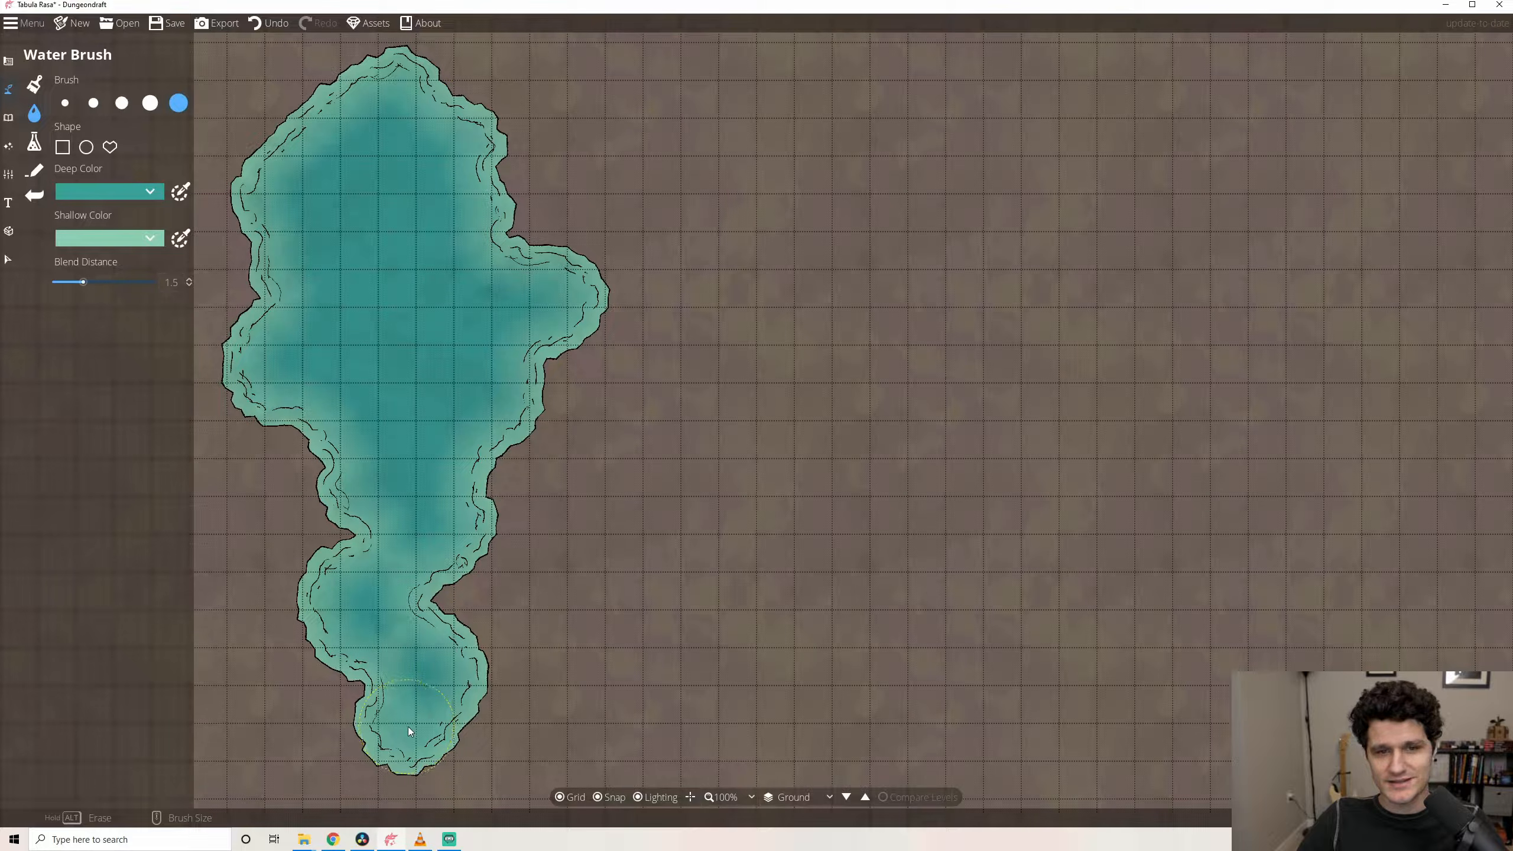
{"action": "mouse_move", "coordinate": [487, 247]}
{"action": "left_mouse_down"}
{"action": "mouse_move", "coordinate": [655, 163]}
{"action": "mouse_move", "coordinate": [800, 213]}
{"action": "mouse_move", "coordinate": [915, 213]}
{"action": "mouse_move", "coordinate": [1026, 171]}
{"action": "mouse_move", "coordinate": [1070, 196]}
{"action": "left_mouse_up"}
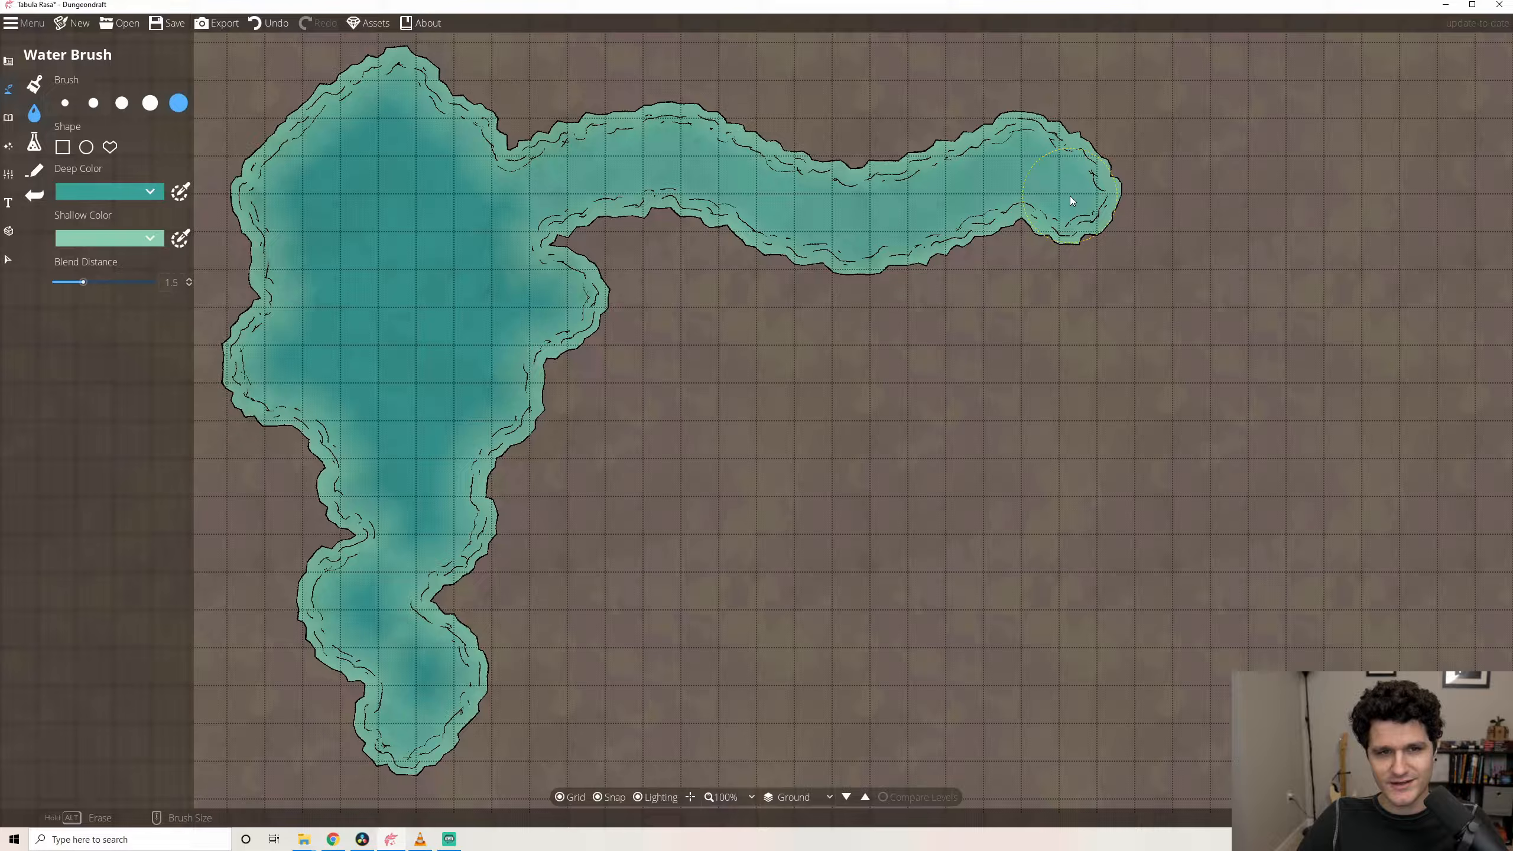
Set the water's deep color to the blue preset and add the dark green 022b18 as its shallow color.
{"action": "left_click", "coordinate": [149, 194]}
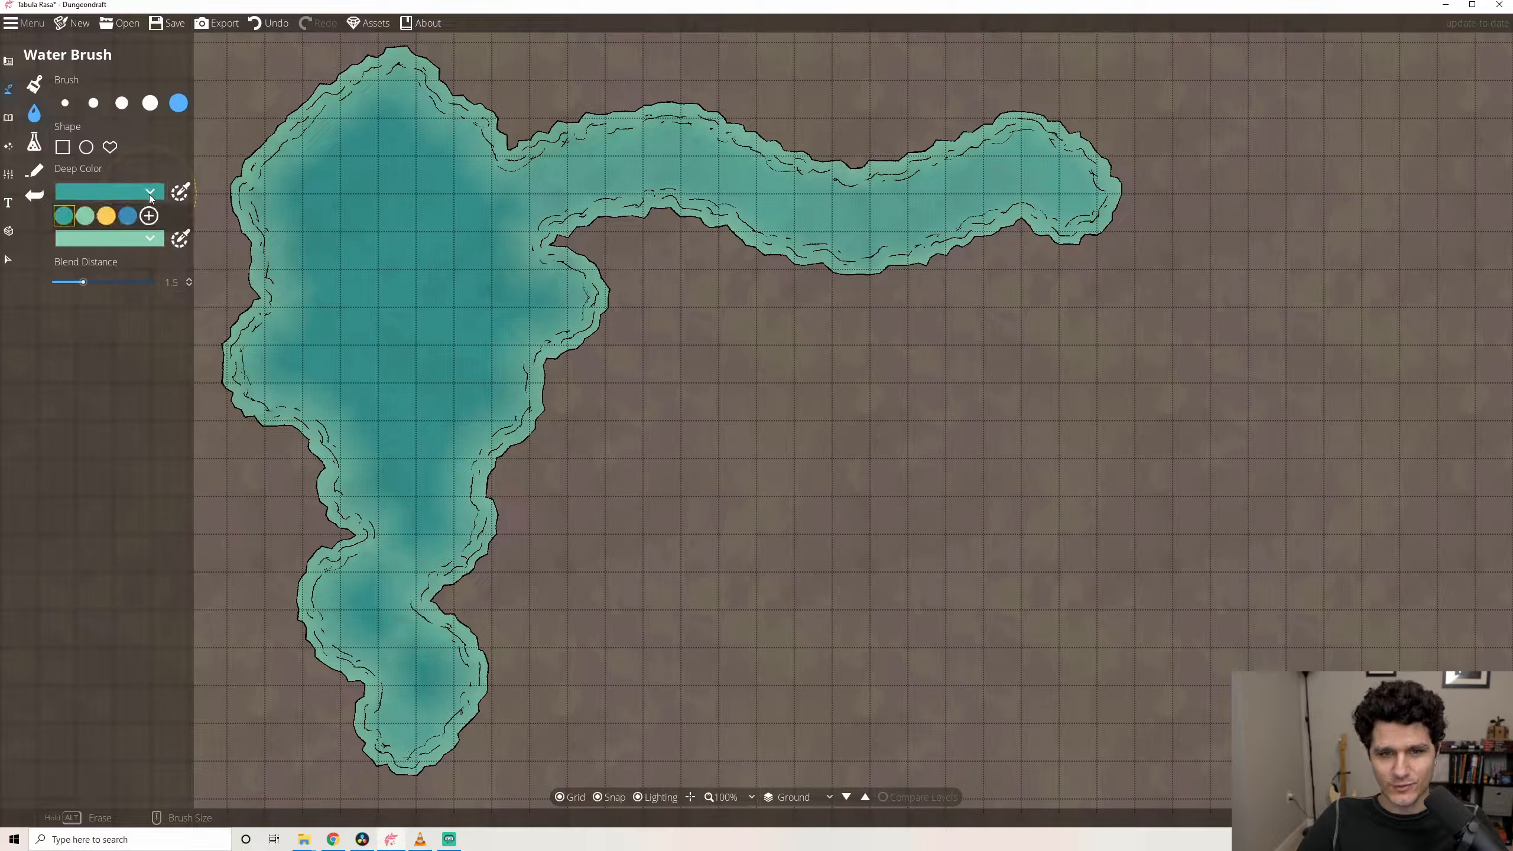
{"action": "left_click", "coordinate": [131, 215]}
{"action": "left_click", "coordinate": [156, 239]}
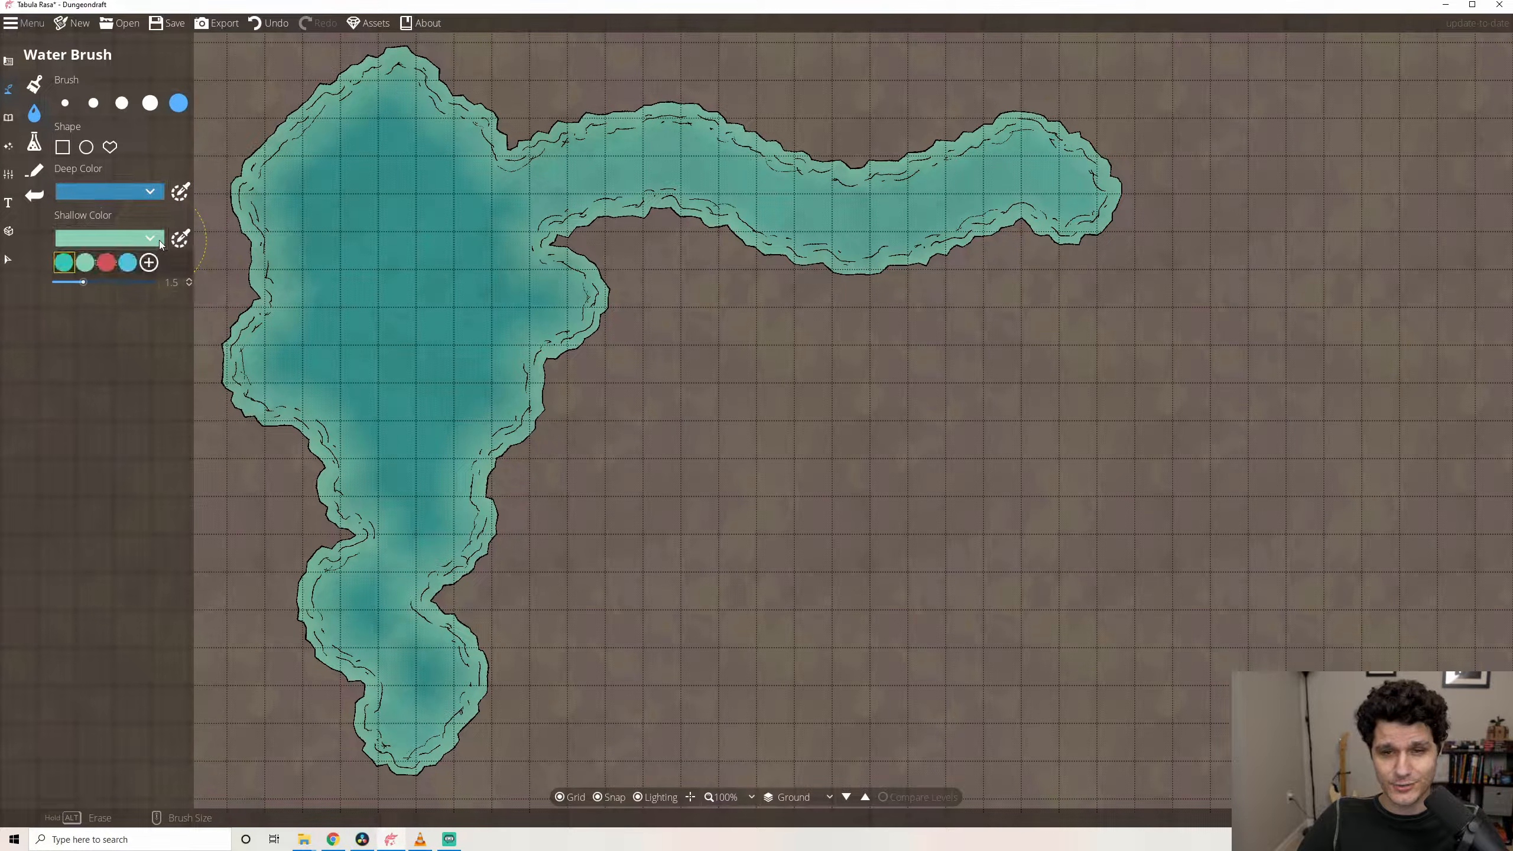
{"action": "left_click", "coordinate": [148, 264]}
{"action": "left_click_drag", "start_coordinate": [149, 264], "coordinate": [205, 385]}
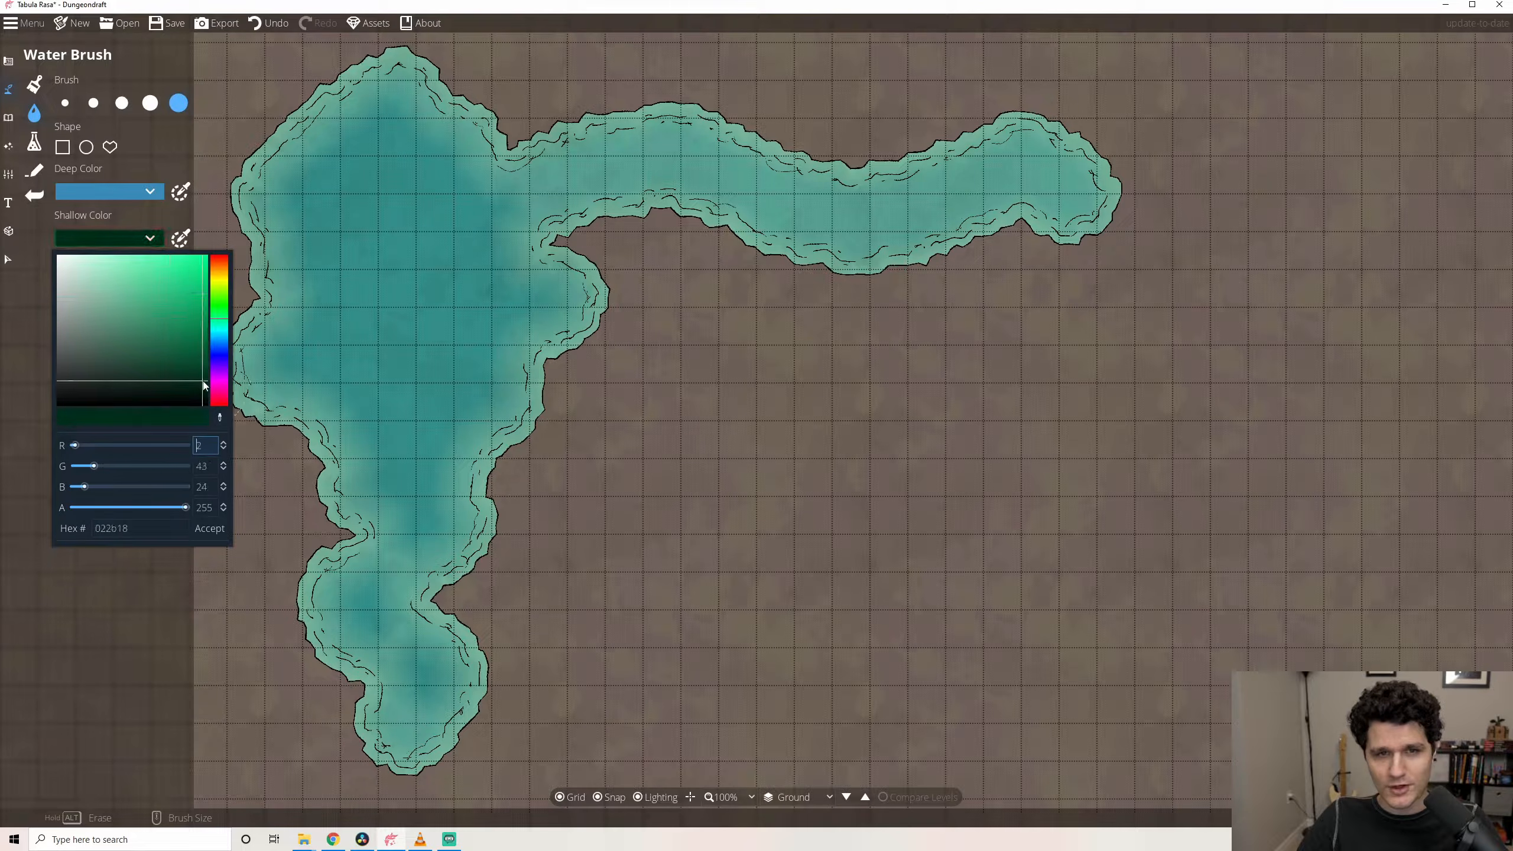
{"action": "left_click", "coordinate": [210, 527]}
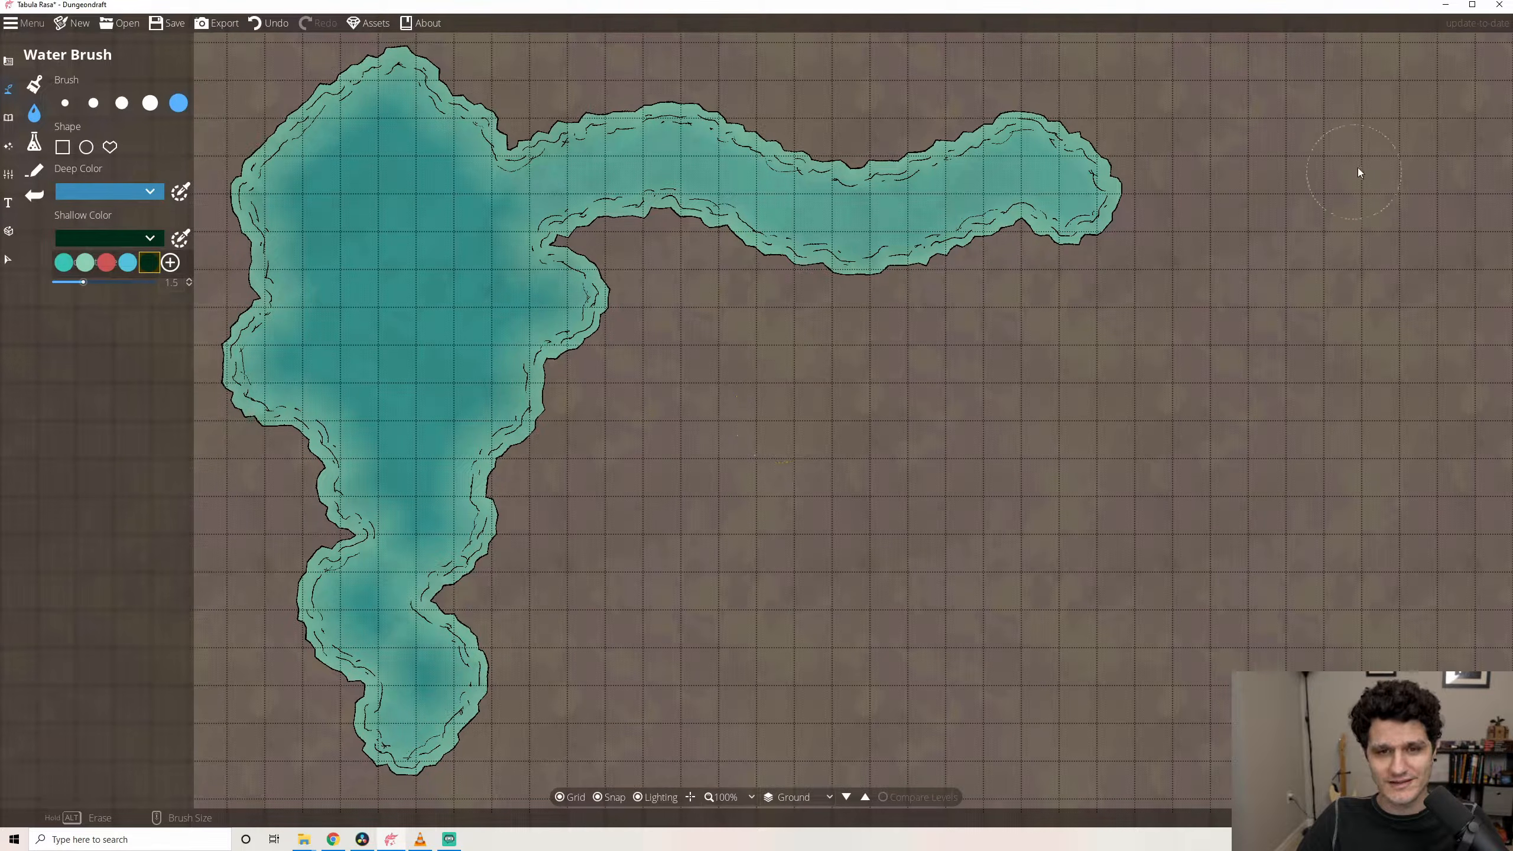
Paint an oval pond in the map's northeast and connect it to the east end of the river.
{"action": "mouse_move", "coordinate": [1357, 167]}
{"action": "left_mouse_down"}
{"action": "mouse_move", "coordinate": [1271, 221]}
{"action": "mouse_move", "coordinate": [1358, 248]}
{"action": "mouse_move", "coordinate": [1382, 176]}
{"action": "mouse_move", "coordinate": [1293, 218]}
{"action": "mouse_move", "coordinate": [1304, 317]}
{"action": "mouse_move", "coordinate": [1387, 251]}
{"action": "mouse_move", "coordinate": [1365, 160]}
{"action": "left_mouse_up"}
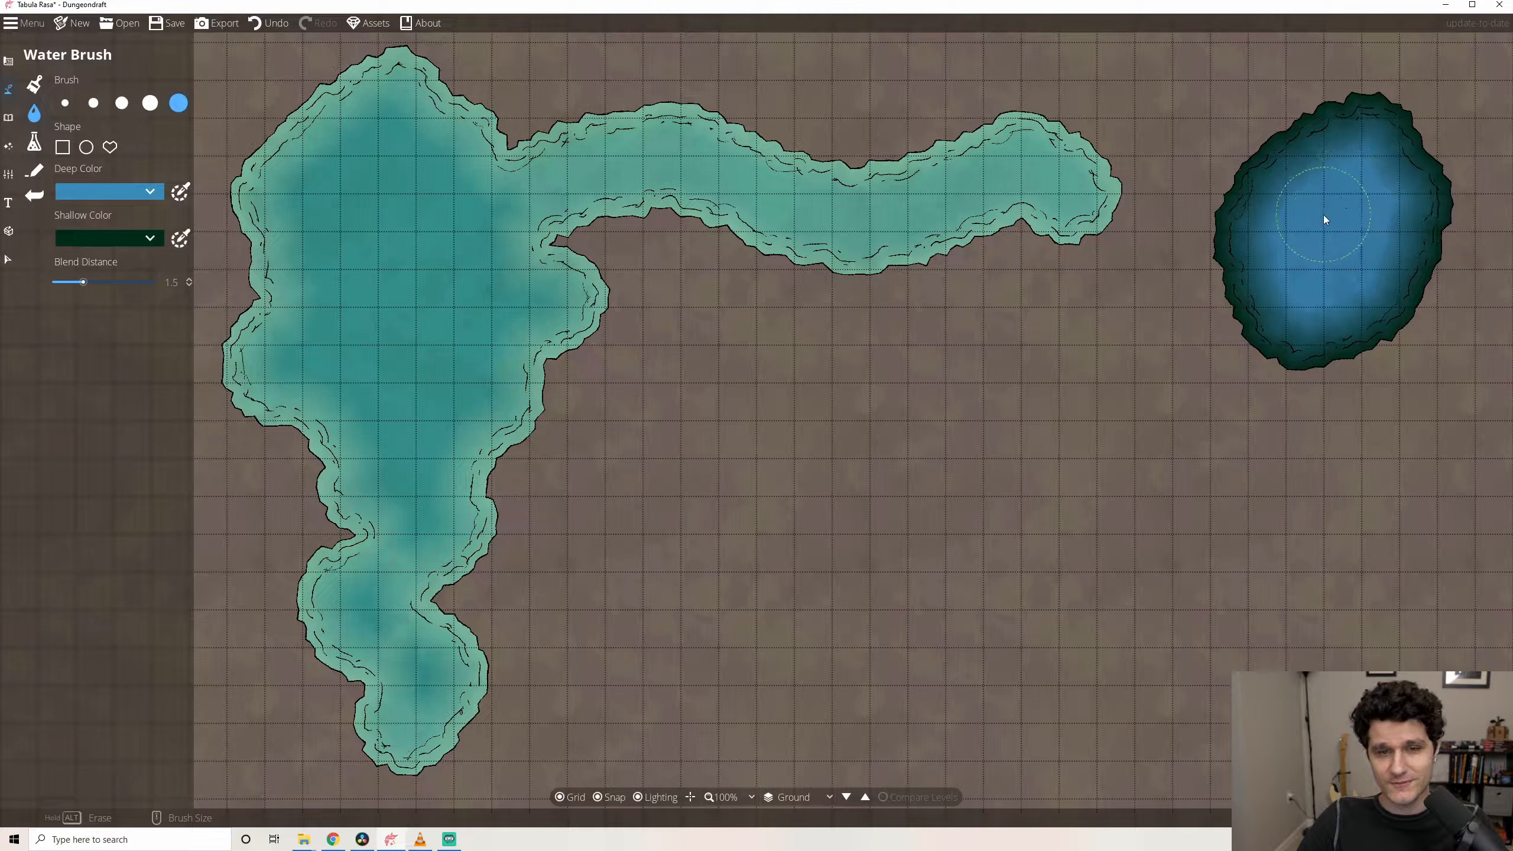
{"action": "mouse_move", "coordinate": [1305, 230]}
{"action": "left_mouse_down"}
{"action": "mouse_move", "coordinate": [1132, 181]}
{"action": "mouse_move", "coordinate": [1070, 193]}
{"action": "left_mouse_up"}
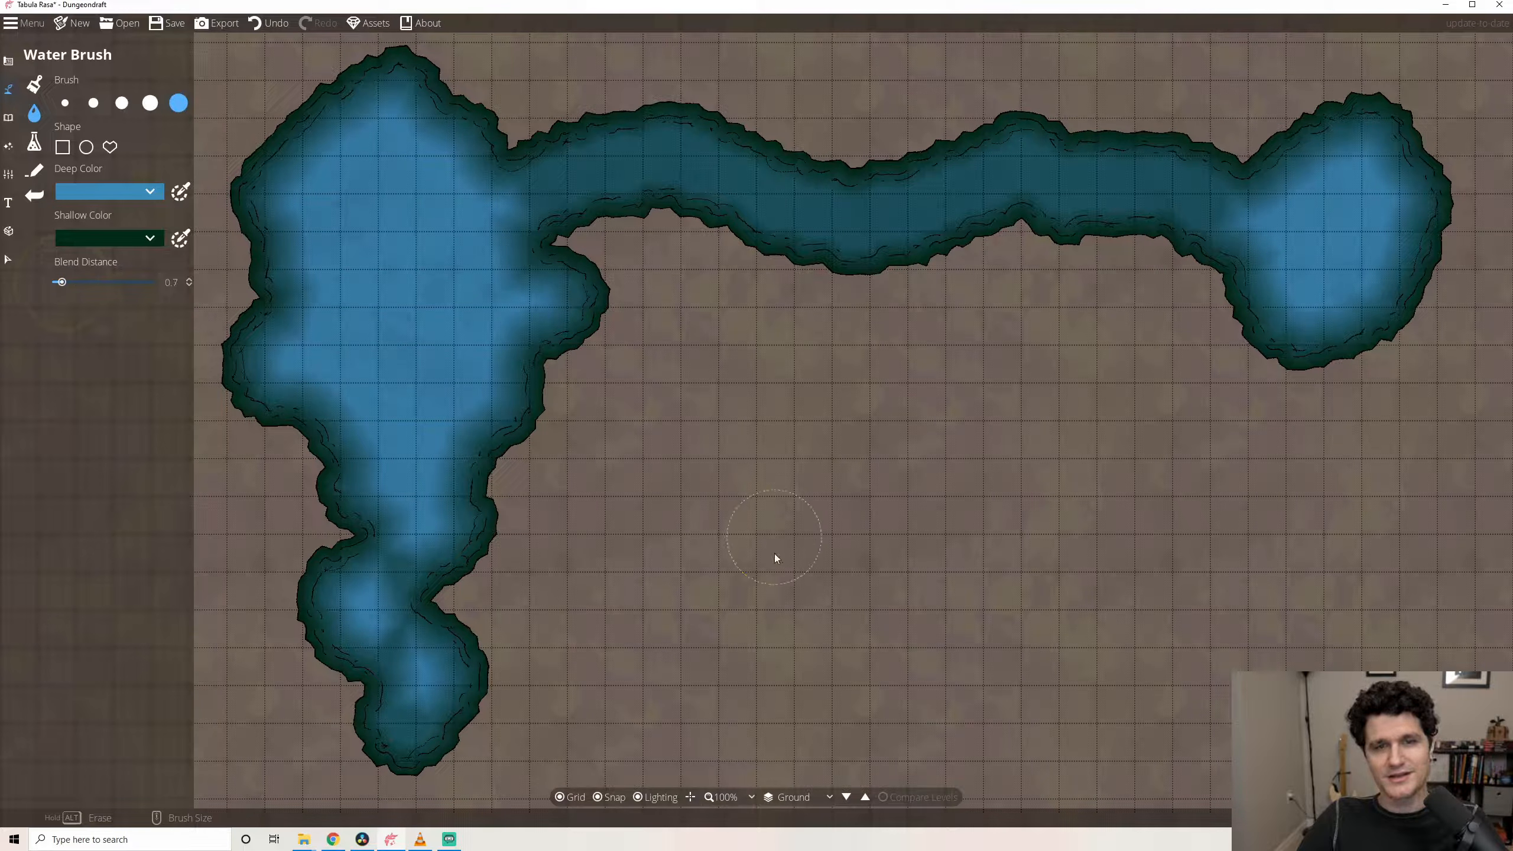
Paint a round pond south of the river with Blend Distance 0.7 and a larger one in the southeast with 3.7.
{"action": "mouse_move", "coordinate": [775, 557]}
{"action": "left_mouse_down"}
{"action": "mouse_move", "coordinate": [804, 537]}
{"action": "mouse_move", "coordinate": [805, 591]}
{"action": "mouse_move", "coordinate": [789, 534]}
{"action": "left_mouse_up"}
{"action": "left_click", "coordinate": [143, 283]}
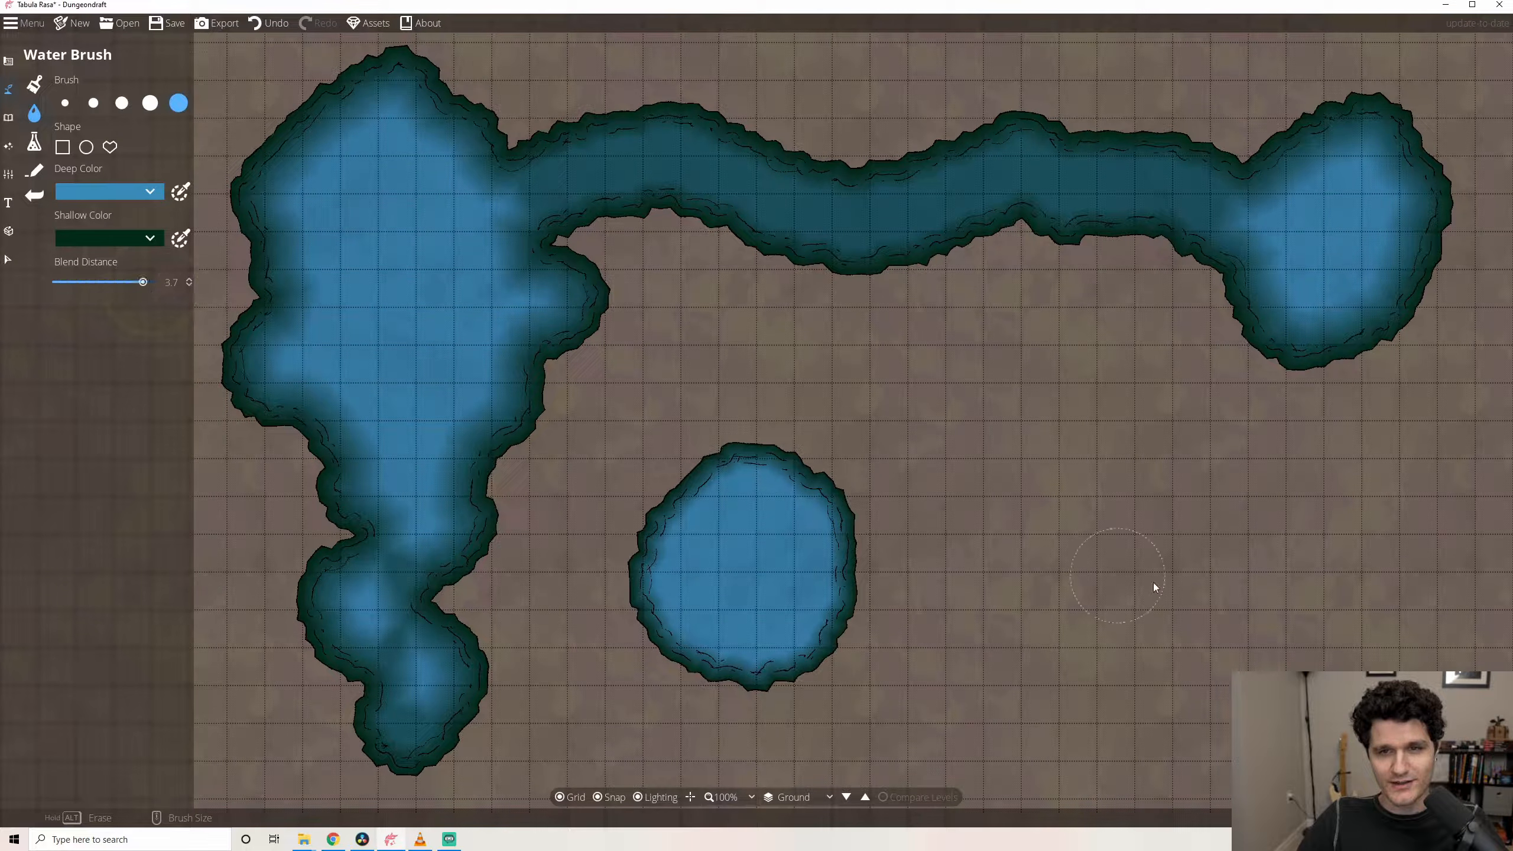
{"action": "mouse_move", "coordinate": [1215, 512]}
{"action": "left_mouse_down"}
{"action": "mouse_move", "coordinate": [1170, 722]}
{"action": "mouse_move", "coordinate": [1166, 638]}
{"action": "left_mouse_up"}
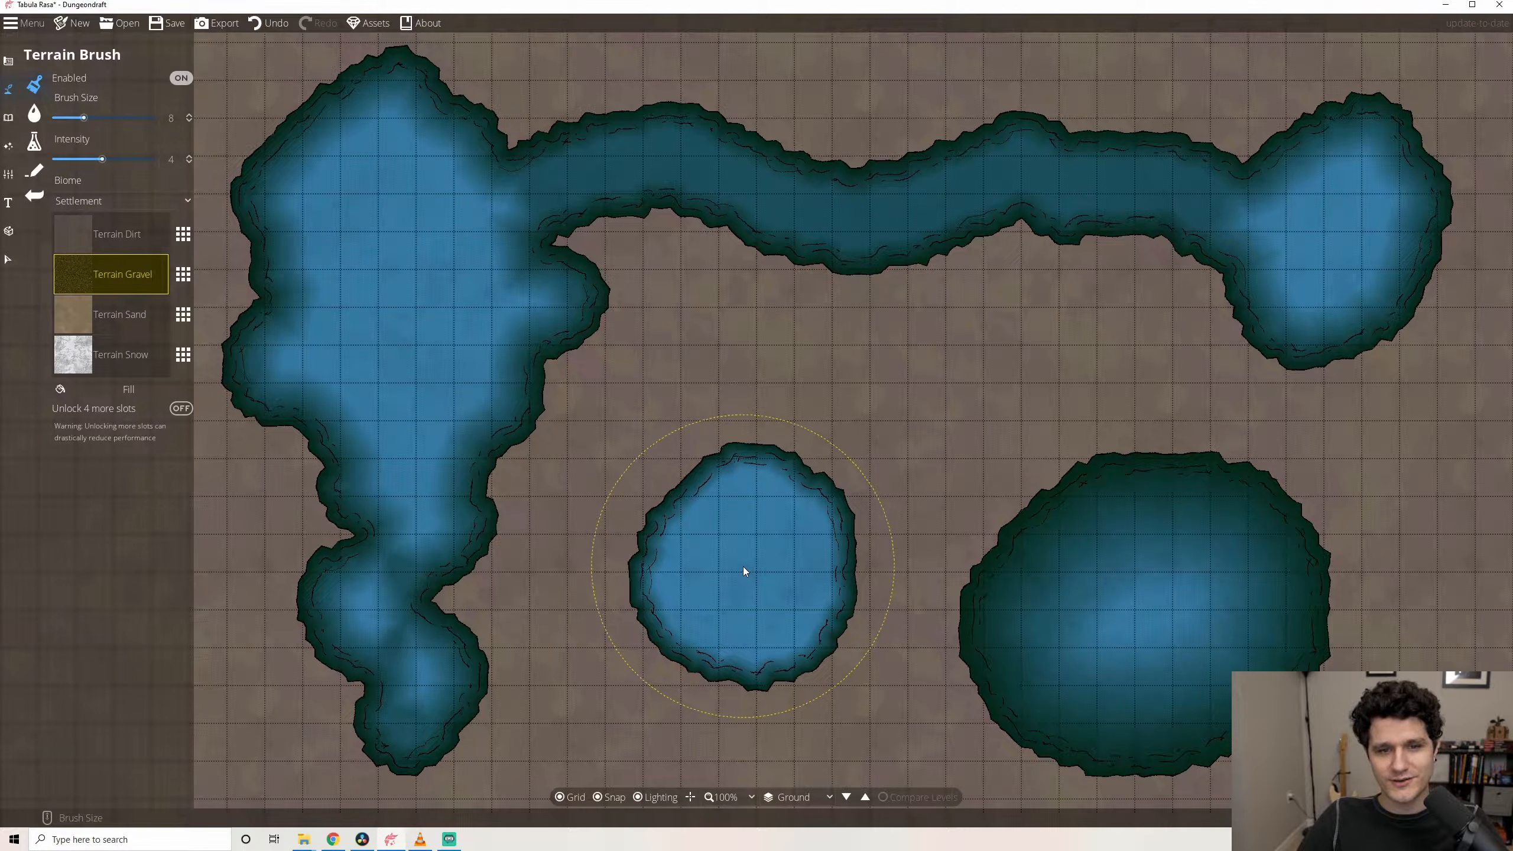
Paint Terrain Gravel beneath the round middle pond and along the eastern shore of the western lake.
{"action": "left_click_drag", "start_coordinate": [743, 567], "coordinate": [743, 566]}
{"action": "mouse_move", "coordinate": [580, 449]}
{"action": "left_mouse_down"}
{"action": "mouse_move", "coordinate": [573, 293]}
{"action": "mouse_move", "coordinate": [452, 547]}
{"action": "mouse_move", "coordinate": [581, 264]}
{"action": "mouse_move", "coordinate": [462, 529]}
{"action": "mouse_move", "coordinate": [462, 664]}
{"action": "mouse_move", "coordinate": [440, 711]}
{"action": "left_mouse_up"}
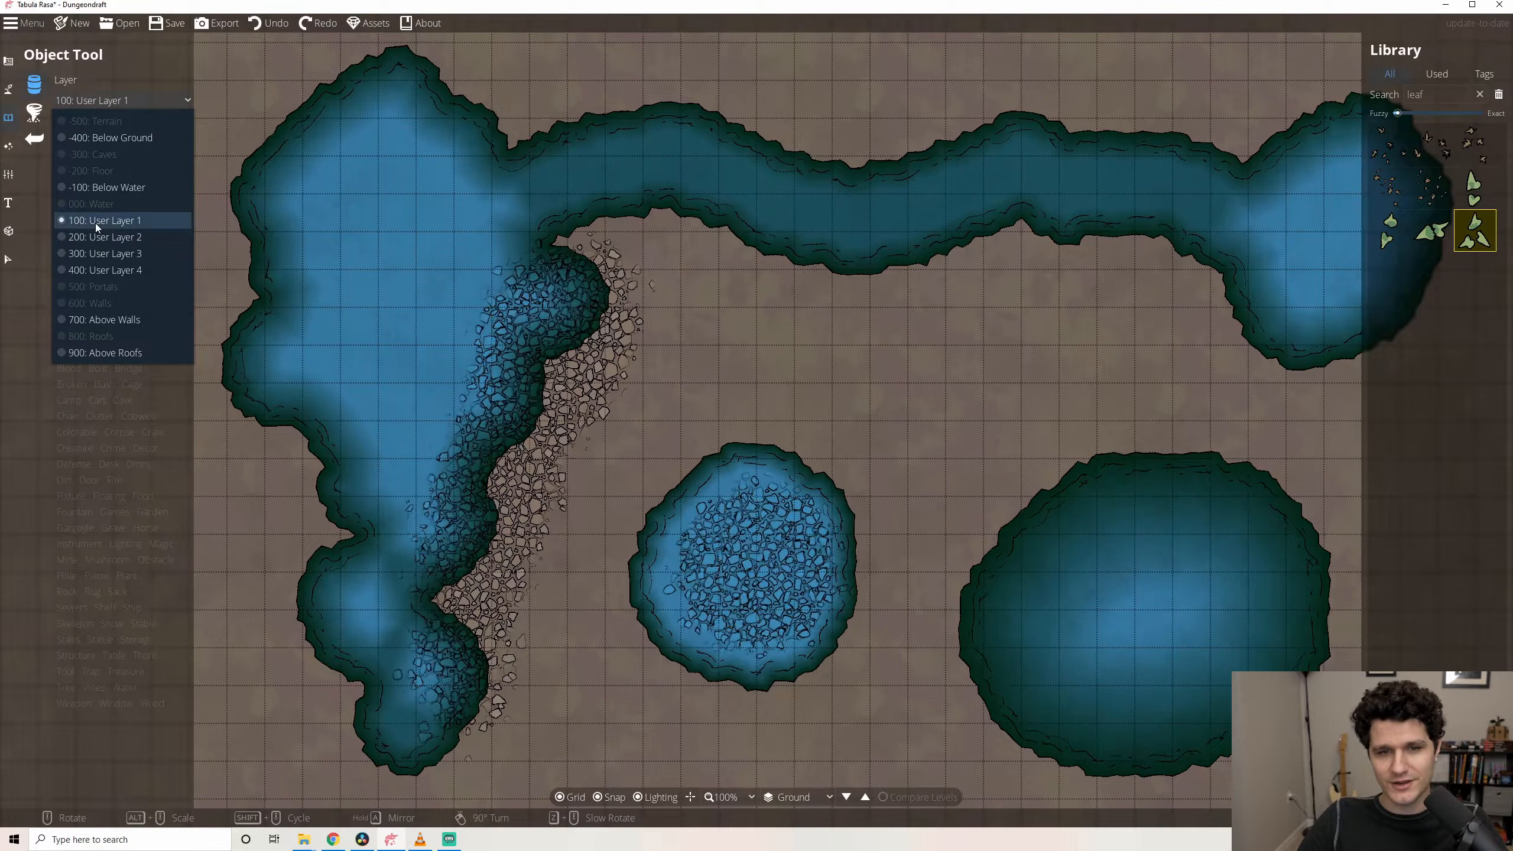
Place leaf objects in the southeast pond, one on 100: User Layer 1 and another on -100: Below Water.
{"action": "left_click", "coordinate": [95, 222]}
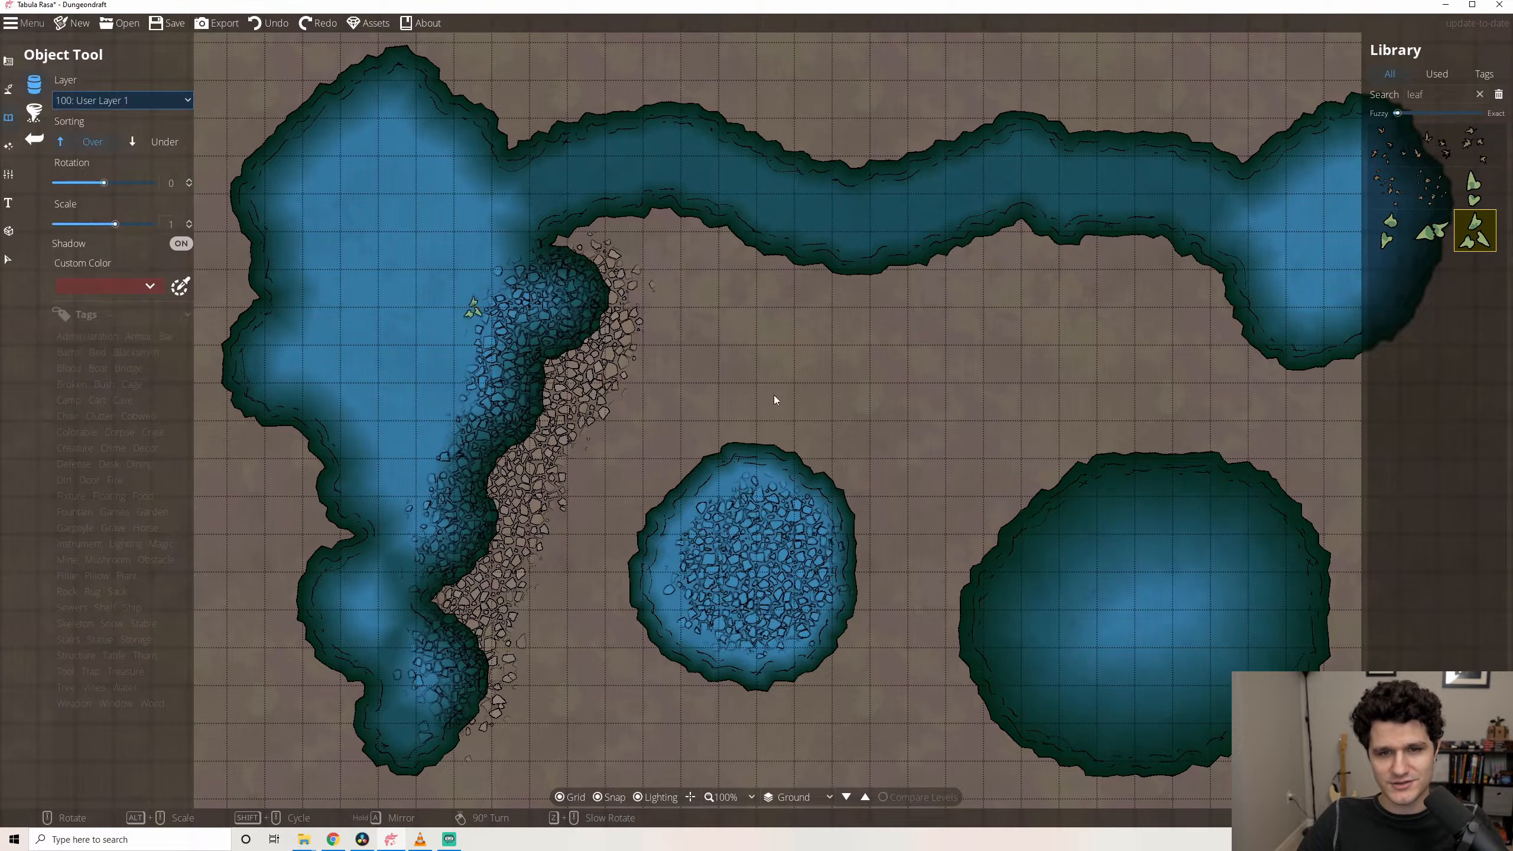
{"action": "left_click", "coordinate": [163, 108]}
{"action": "left_click", "coordinate": [120, 192]}
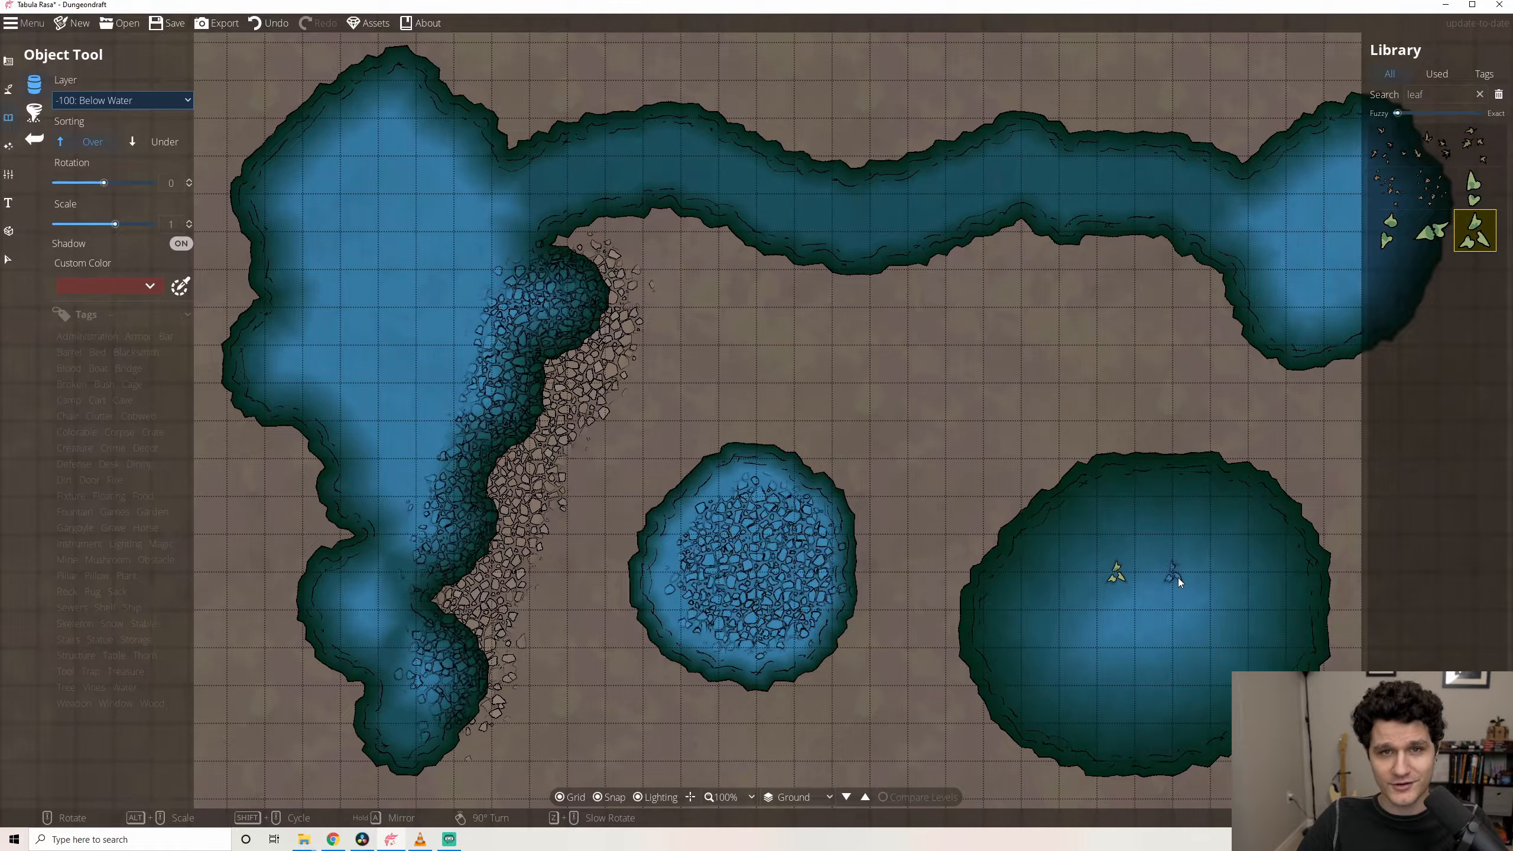
{"action": "left_click", "coordinate": [1180, 582]}
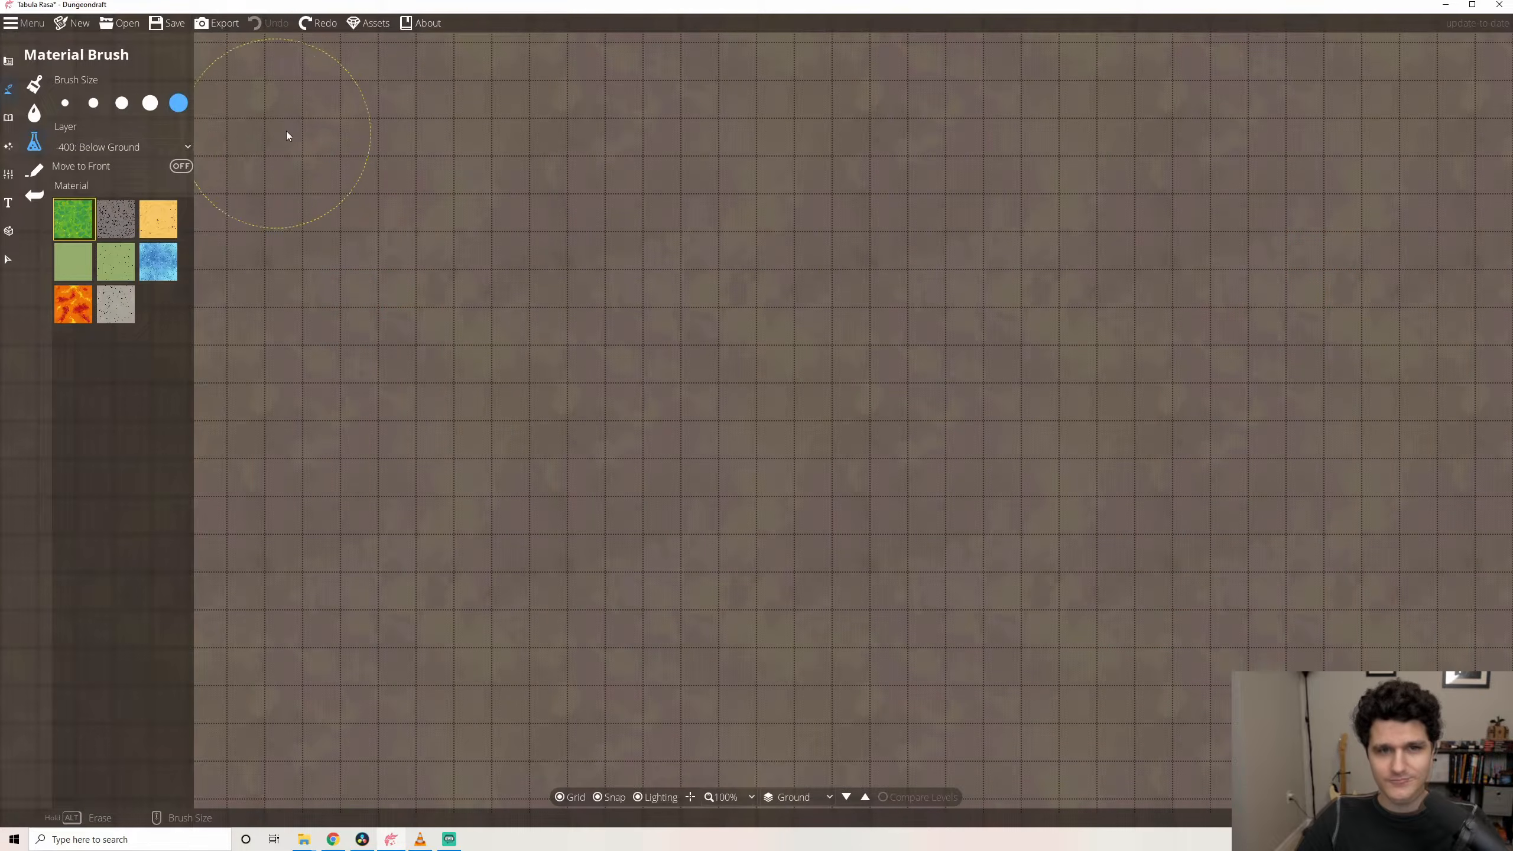
Using the largest Material Brush on -400: Below Ground, paint separate patches of bright green, dark gravel, sand and plain grass.
{"action": "mouse_move", "coordinate": [286, 130]}
{"action": "left_mouse_down"}
{"action": "mouse_move", "coordinate": [294, 147]}
{"action": "mouse_move", "coordinate": [322, 137]}
{"action": "left_mouse_up"}
{"action": "left_click", "coordinate": [116, 219]}
{"action": "left_click_drag", "start_coordinate": [411, 298], "coordinate": [519, 292]}
{"action": "left_click", "coordinate": [158, 219]}
{"action": "mouse_move", "coordinate": [513, 119]}
{"action": "left_mouse_down"}
{"action": "mouse_move", "coordinate": [537, 155]}
{"action": "mouse_move", "coordinate": [554, 137]}
{"action": "left_mouse_up"}
{"action": "left_click", "coordinate": [73, 261]}
{"action": "left_click_drag", "start_coordinate": [644, 272], "coordinate": [733, 288]}
Paint patches of tufted grass, blue ice, lava and pale cracked stone across the map's northern half, east of the plain grass.
{"action": "left_click", "coordinate": [117, 262]}
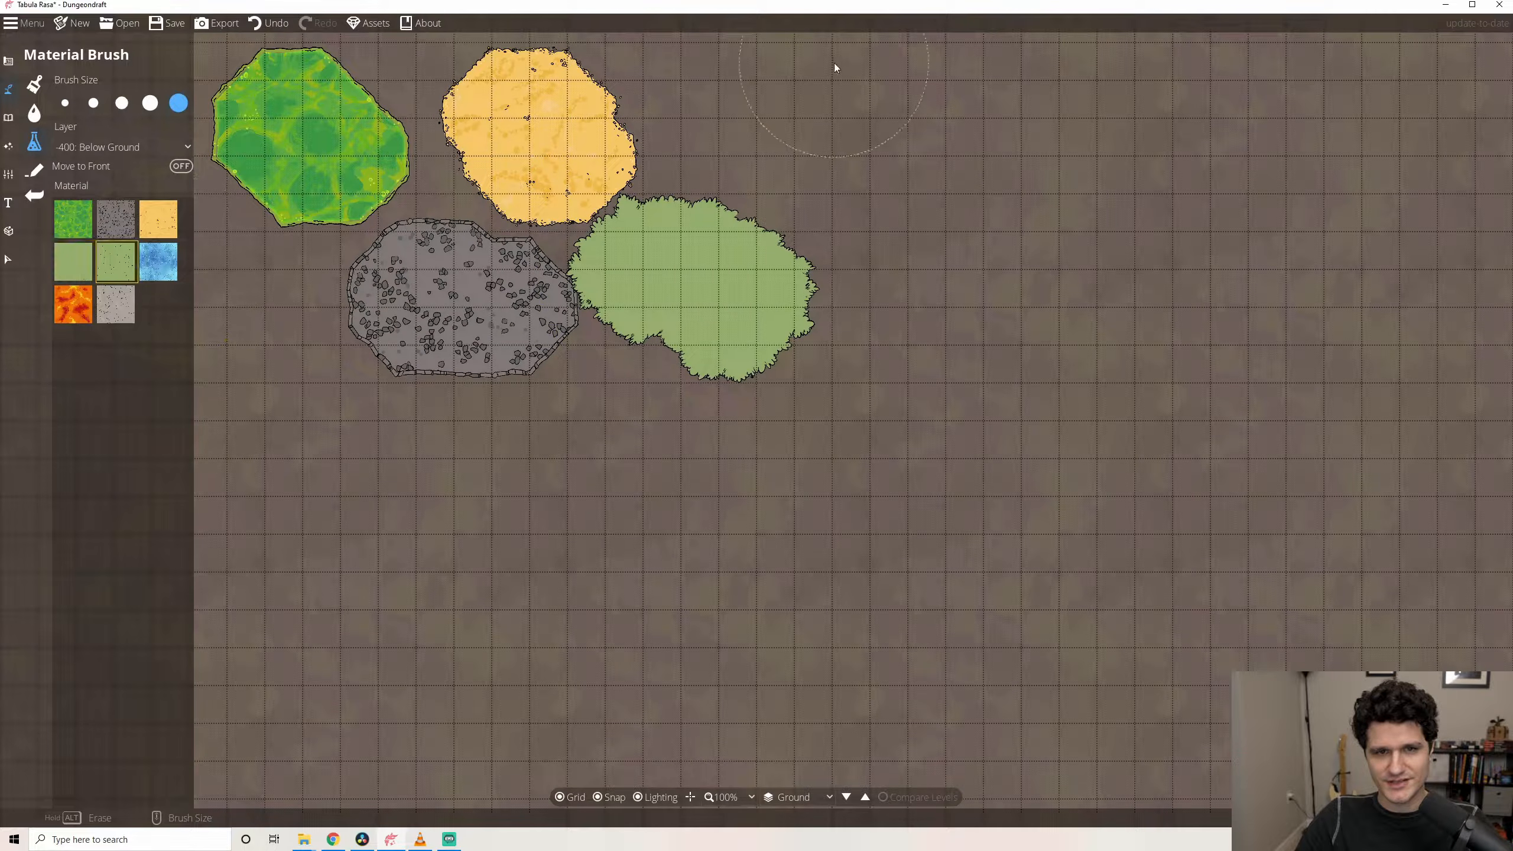
{"action": "left_click_drag", "start_coordinate": [772, 89], "coordinate": [778, 104]}
{"action": "left_click", "coordinate": [158, 262]}
{"action": "mouse_move", "coordinate": [929, 263]}
{"action": "left_mouse_down"}
{"action": "mouse_move", "coordinate": [947, 305]}
{"action": "mouse_move", "coordinate": [959, 281]}
{"action": "left_mouse_up"}
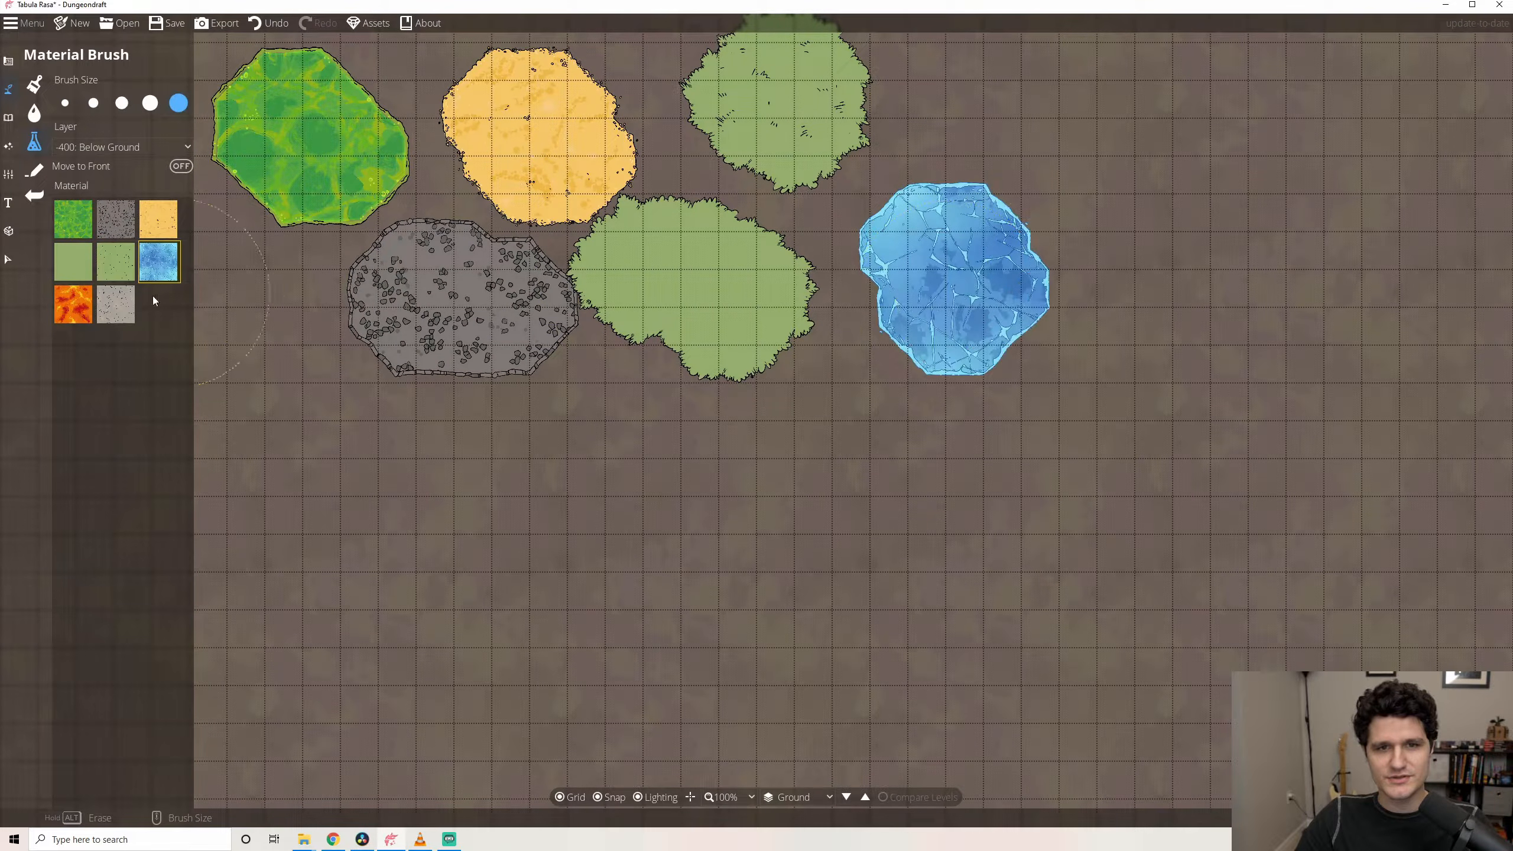
{"action": "left_click", "coordinate": [73, 303]}
{"action": "left_click_drag", "start_coordinate": [1025, 84], "coordinate": [1090, 120]}
{"action": "left_click", "coordinate": [116, 304]}
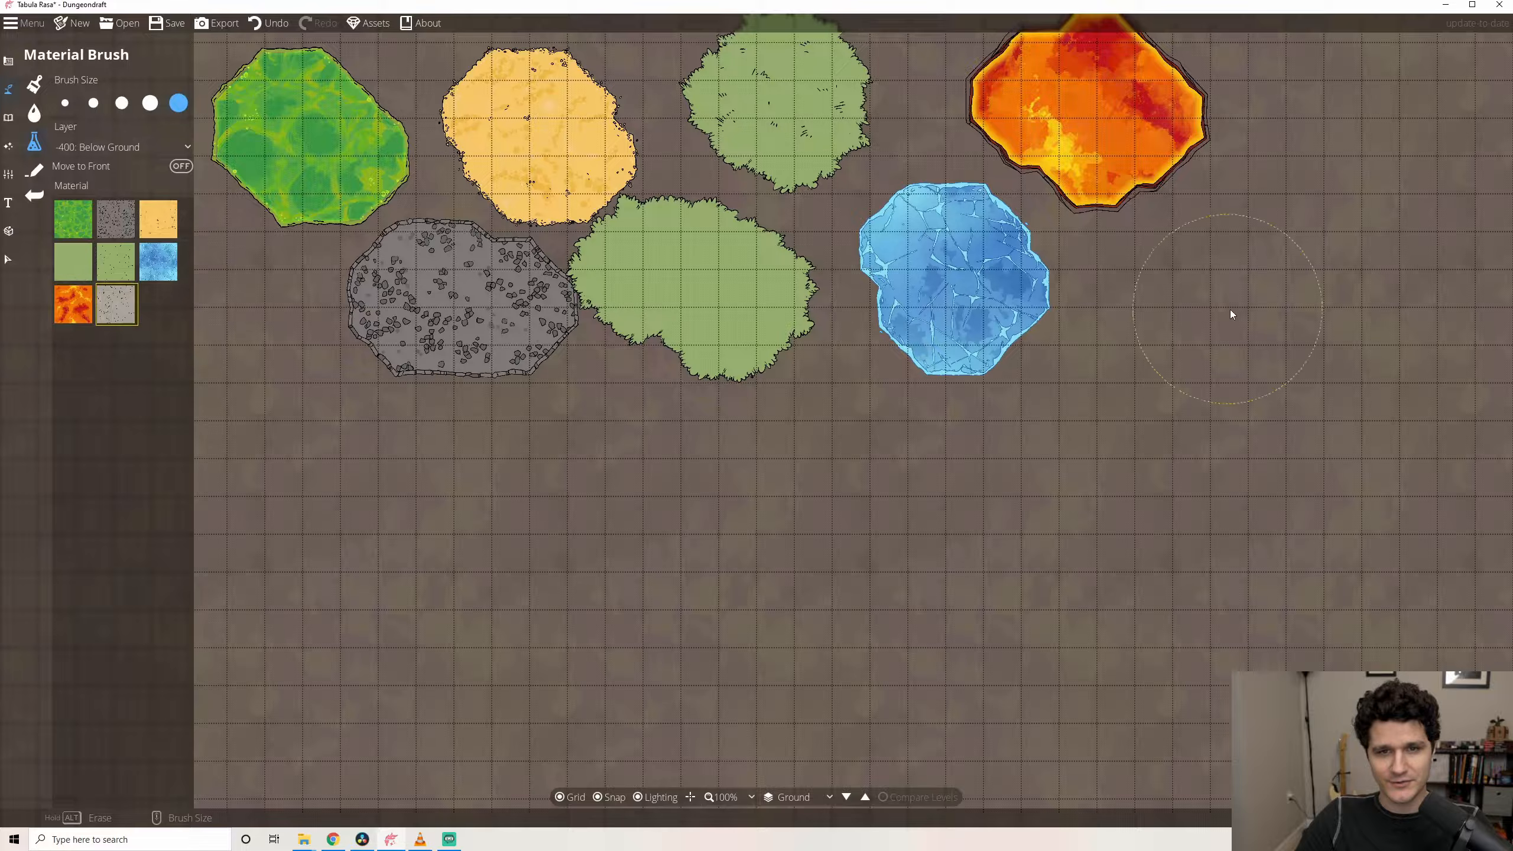
{"action": "left_click_drag", "start_coordinate": [1229, 314], "coordinate": [1257, 274]}
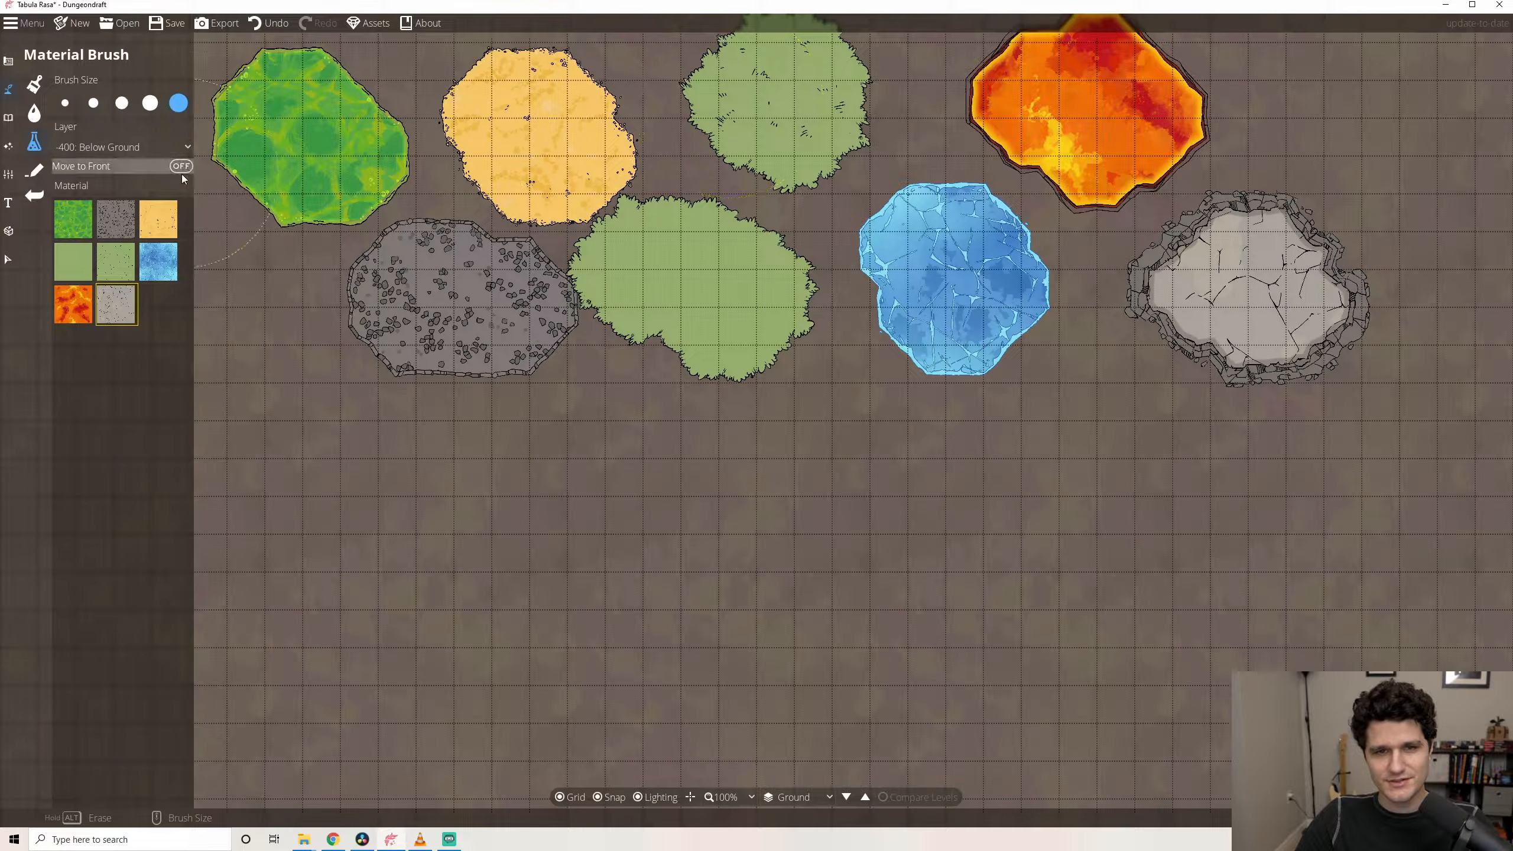
Extend the cracked stone patch southwest to the middle of the map on -400: Below Ground.
{"action": "left_click", "coordinate": [151, 149]}
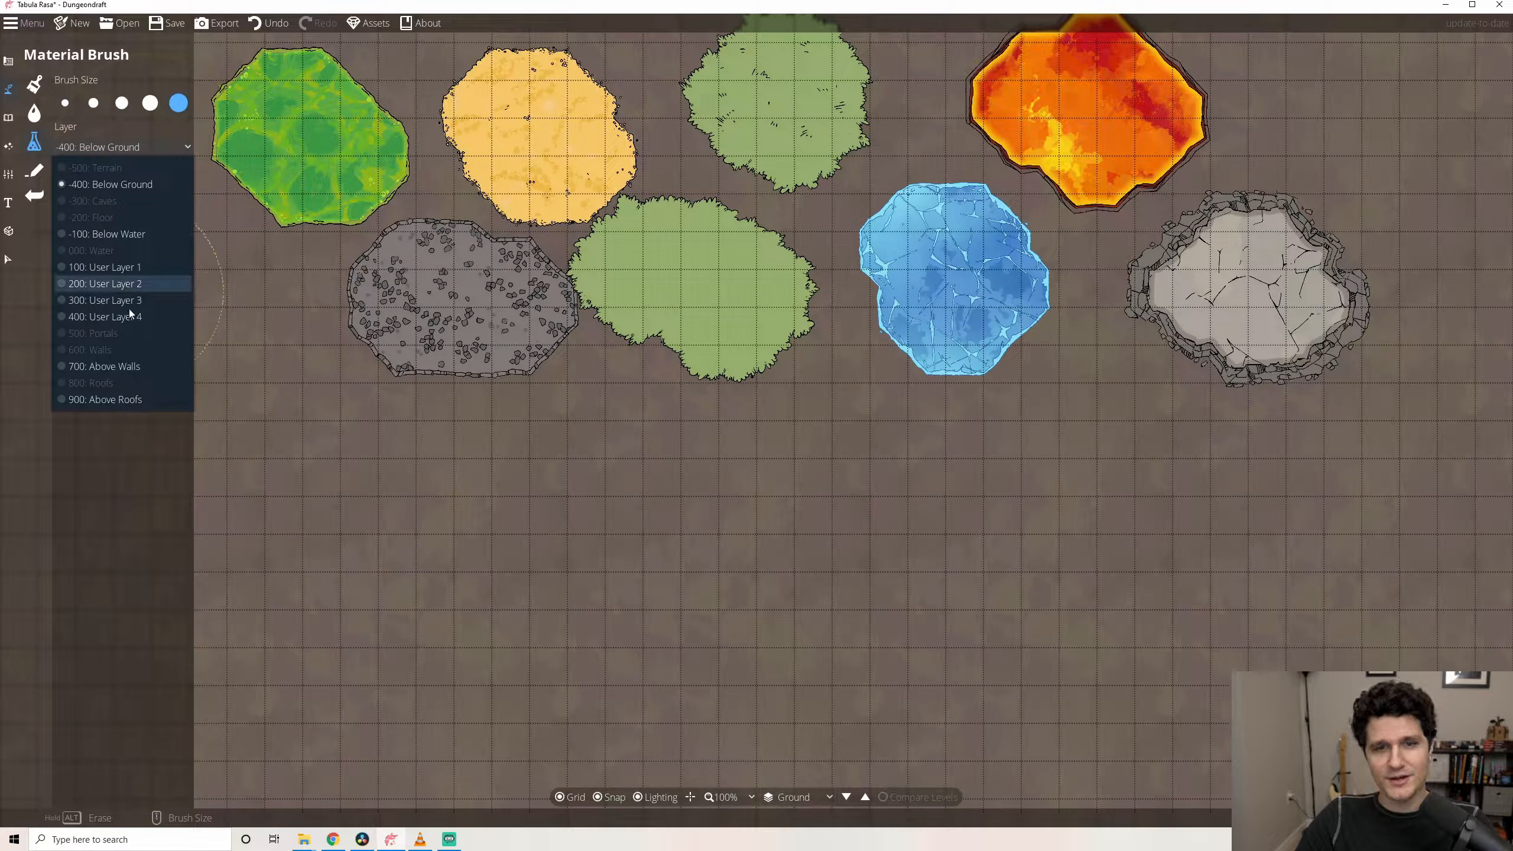
{"action": "left_click", "coordinate": [132, 454]}
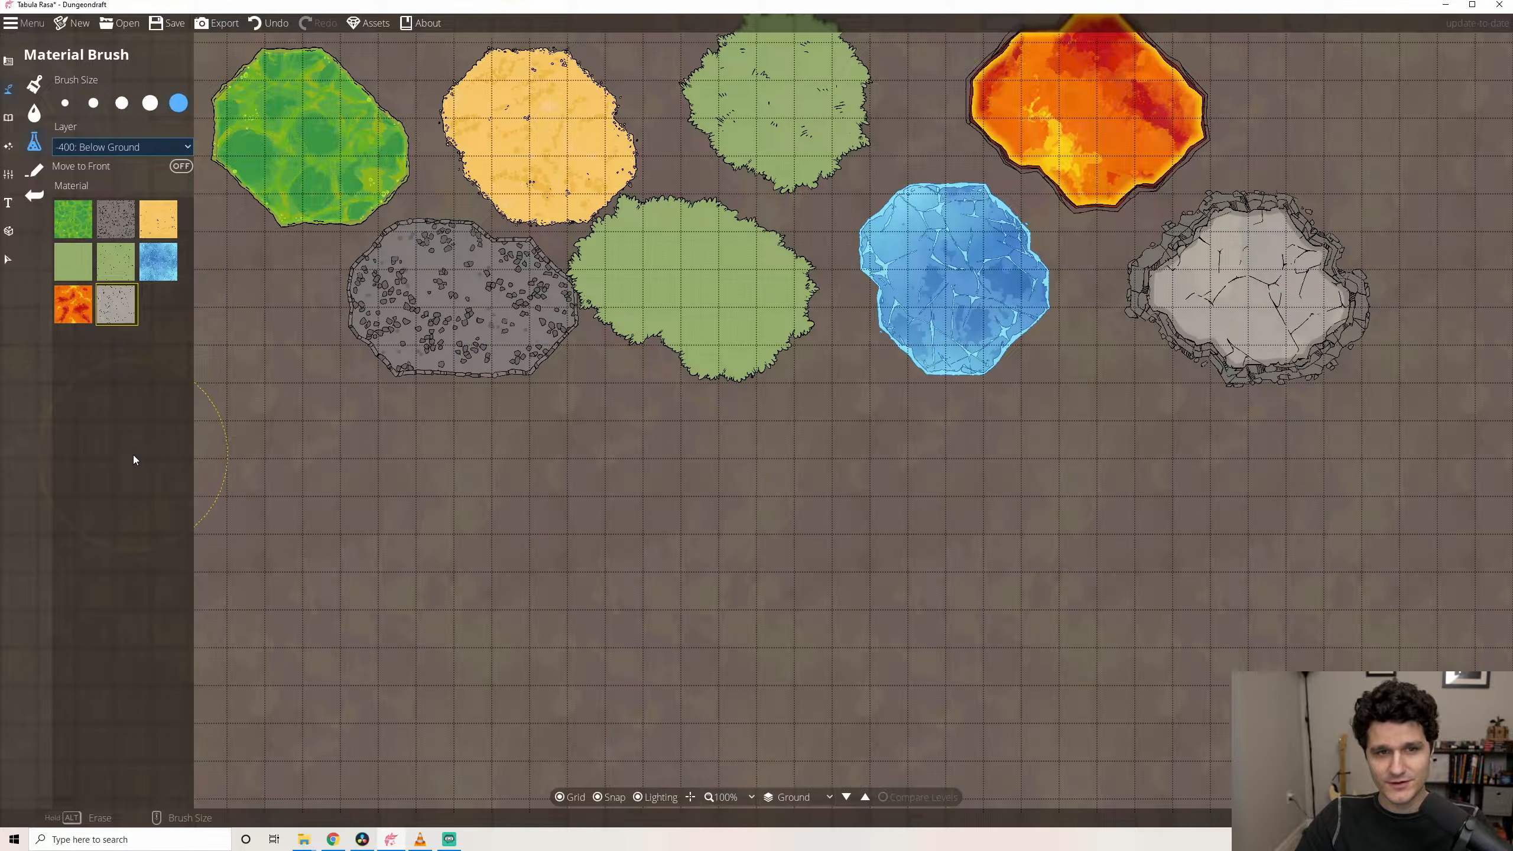
{"action": "left_click", "coordinate": [174, 169]}
{"action": "mouse_move", "coordinate": [1237, 302]}
{"action": "left_mouse_down"}
{"action": "mouse_move", "coordinate": [1209, 319]}
{"action": "mouse_move", "coordinate": [1184, 385]}
{"action": "mouse_move", "coordinate": [1112, 449]}
{"action": "mouse_move", "coordinate": [970, 474]}
{"action": "mouse_move", "coordinate": [911, 507]}
{"action": "mouse_move", "coordinate": [818, 474]}
{"action": "left_mouse_up"}
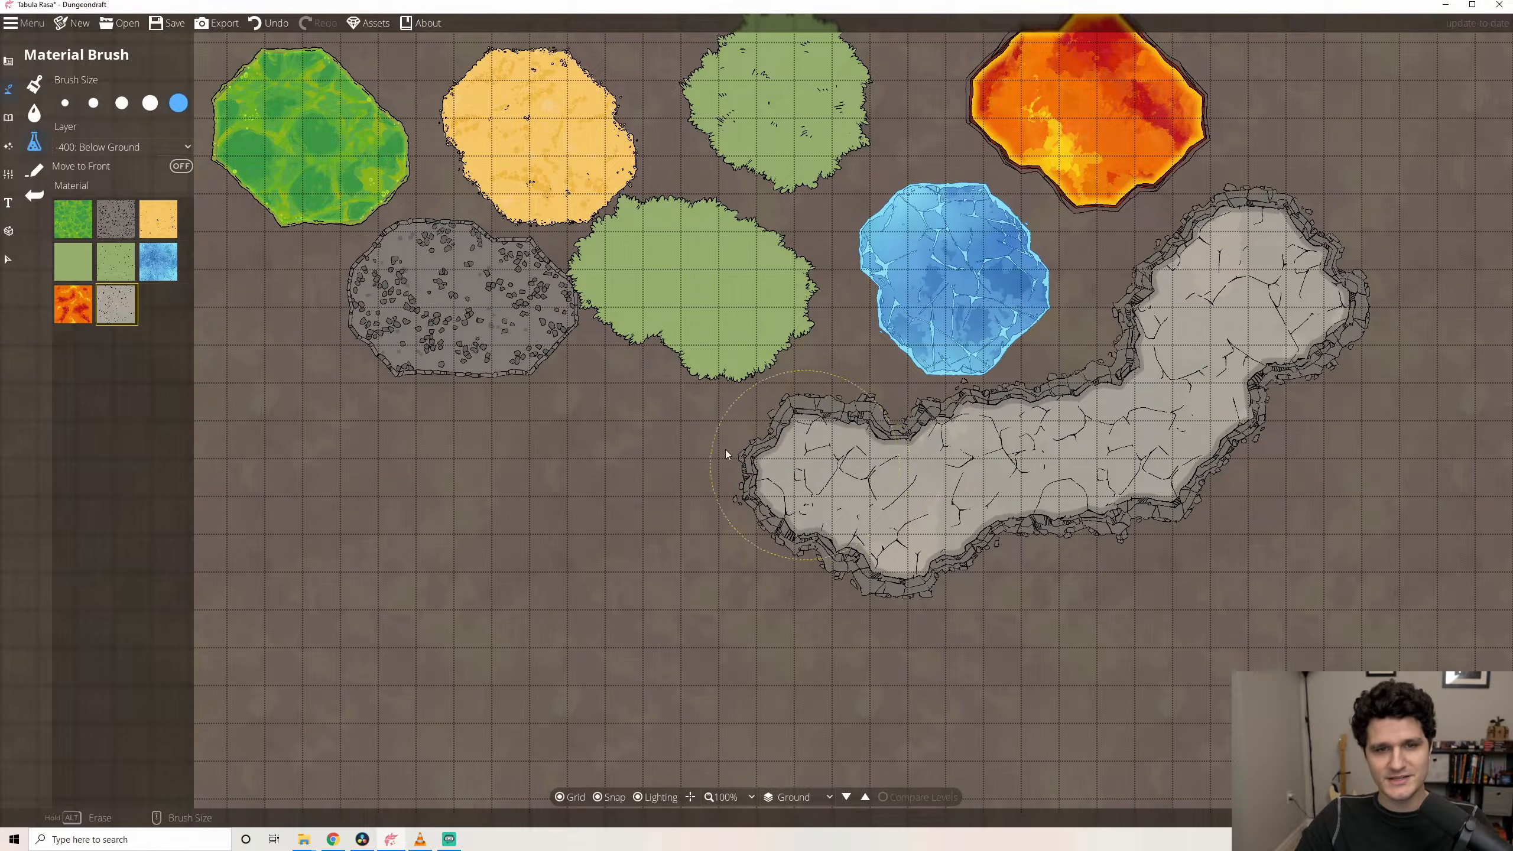
Paint diagonal stone strokes toward the northeast, one on 100: User Layer 1 and one on 300: User Layer 3.
{"action": "left_click", "coordinate": [123, 146]}
{"action": "left_click", "coordinate": [107, 268]}
{"action": "mouse_move", "coordinate": [861, 544]}
{"action": "left_mouse_down"}
{"action": "mouse_move", "coordinate": [1222, 451]}
{"action": "mouse_move", "coordinate": [1286, 338]}
{"action": "left_mouse_up"}
{"action": "left_click", "coordinate": [122, 148]}
{"action": "left_click", "coordinate": [95, 298]}
{"action": "mouse_move", "coordinate": [825, 641]}
{"action": "left_mouse_down"}
{"action": "mouse_move", "coordinate": [1341, 453]}
{"action": "mouse_move", "coordinate": [1364, 334]}
{"action": "left_mouse_up"}
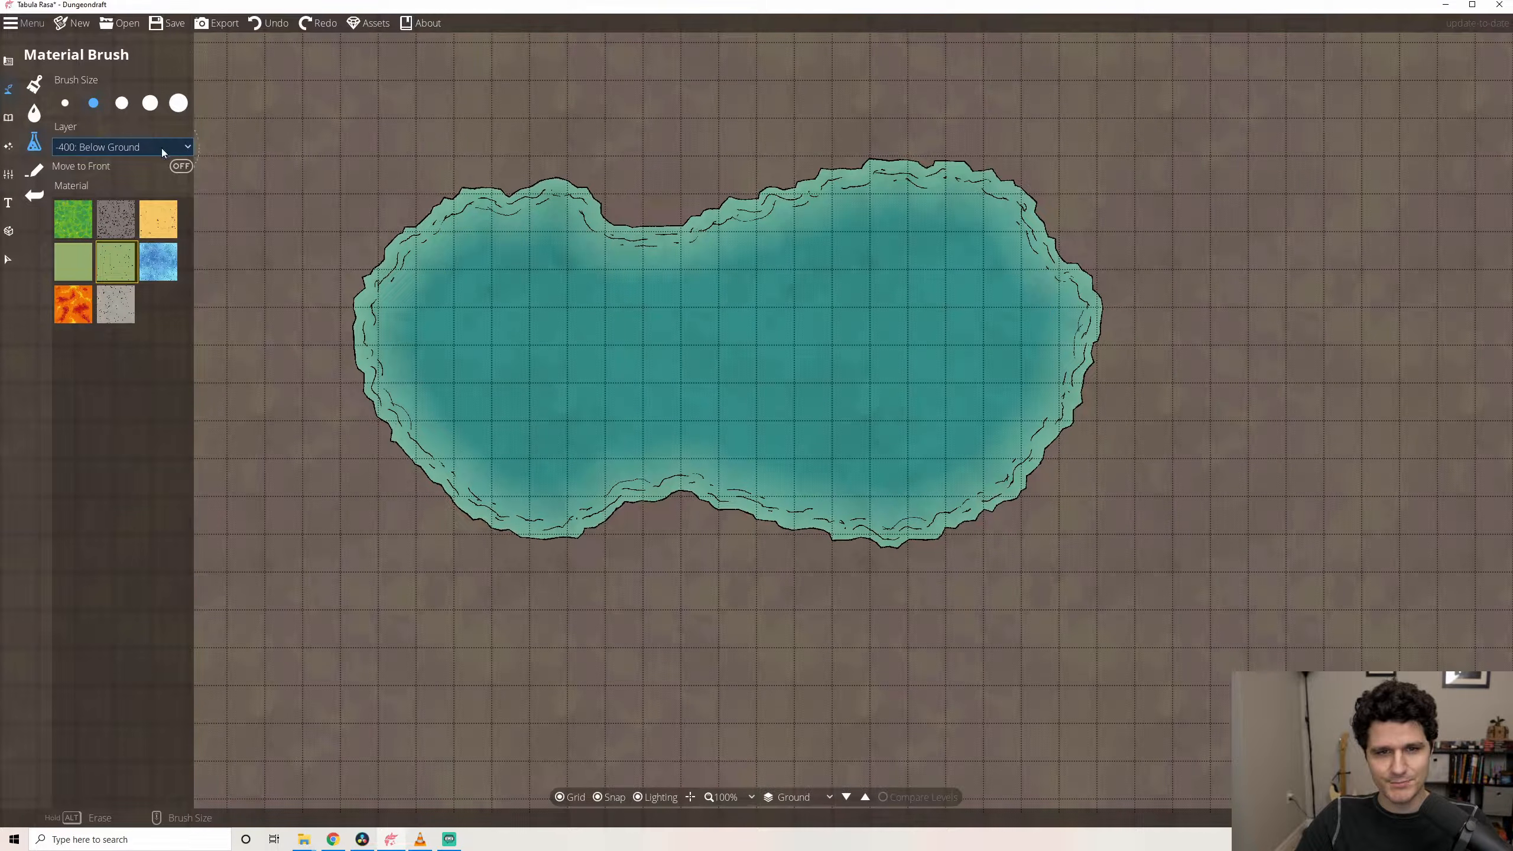
Paint tufted grass around the whole pond on 100: User Layer 1 with the largest brush, and erase its western side.
{"action": "left_click", "coordinate": [177, 109]}
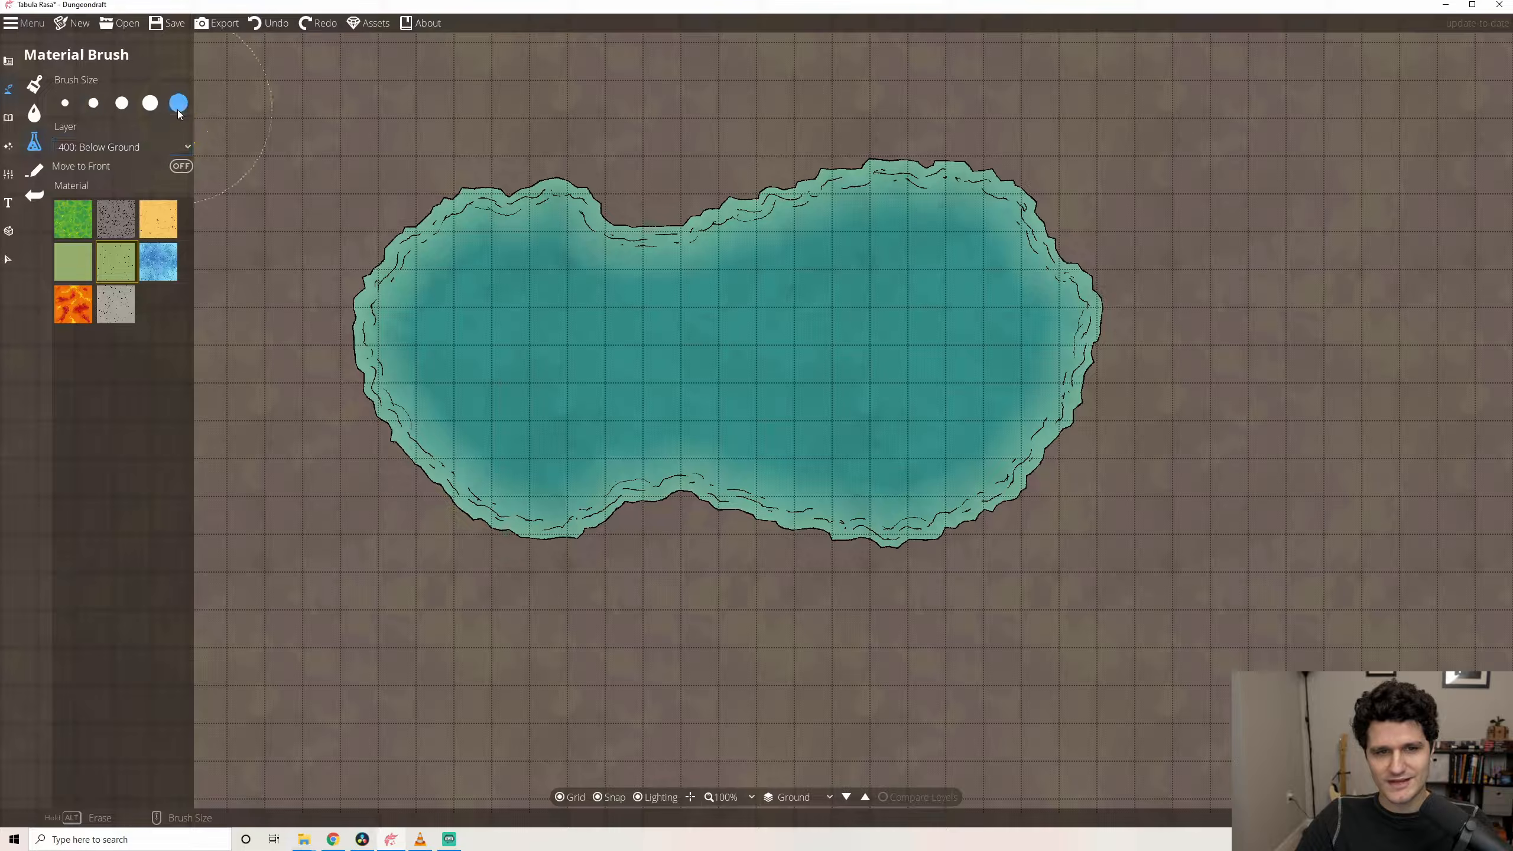
{"action": "left_click", "coordinate": [135, 146]}
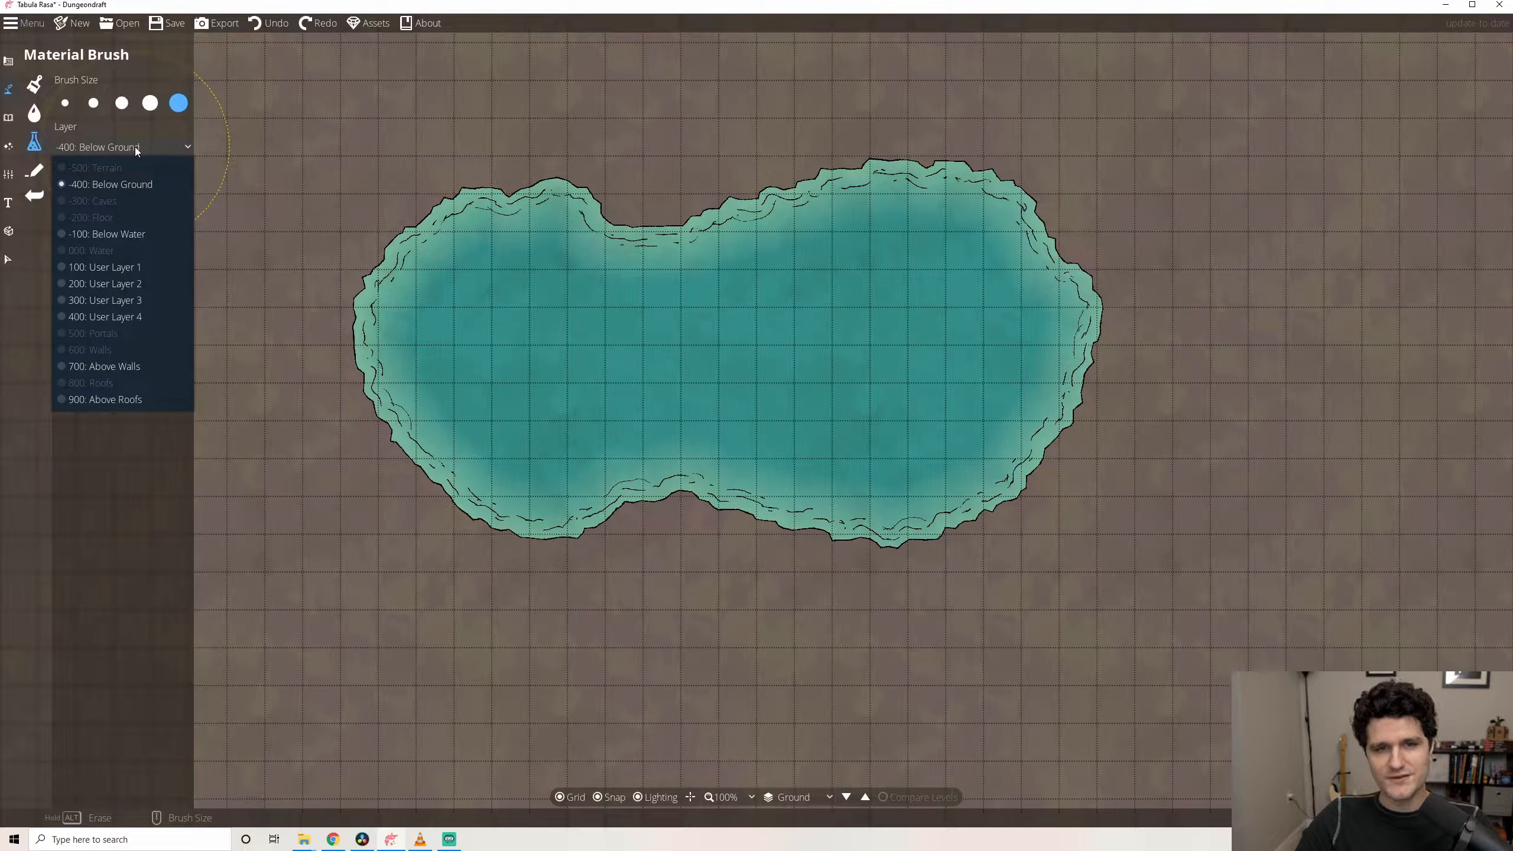
{"action": "left_click", "coordinate": [123, 269]}
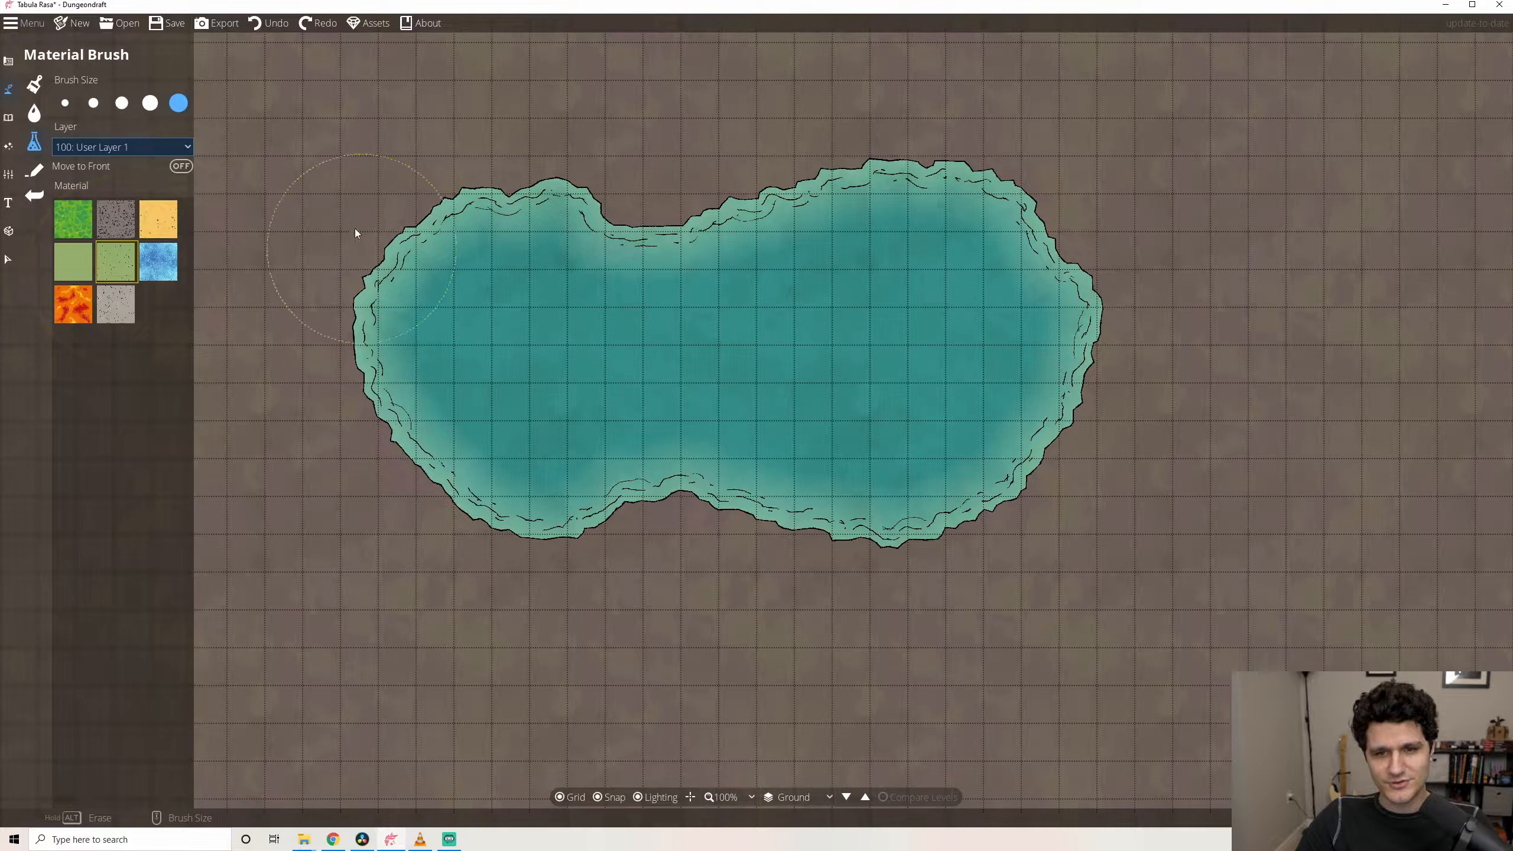
{"action": "mouse_move", "coordinate": [355, 228]}
{"action": "left_mouse_down"}
{"action": "mouse_move", "coordinate": [558, 139]}
{"action": "mouse_move", "coordinate": [661, 205]}
{"action": "mouse_move", "coordinate": [931, 141]}
{"action": "mouse_move", "coordinate": [967, 181]}
{"action": "mouse_move", "coordinate": [1093, 207]}
{"action": "mouse_move", "coordinate": [1091, 287]}
{"action": "mouse_move", "coordinate": [1129, 352]}
{"action": "mouse_move", "coordinate": [1058, 446]}
{"action": "mouse_move", "coordinate": [1023, 537]}
{"action": "mouse_move", "coordinate": [896, 551]}
{"action": "mouse_move", "coordinate": [681, 501]}
{"action": "mouse_move", "coordinate": [609, 533]}
{"action": "mouse_move", "coordinate": [426, 513]}
{"action": "mouse_move", "coordinate": [335, 432]}
{"action": "mouse_move", "coordinate": [352, 375]}
{"action": "mouse_move", "coordinate": [325, 323]}
{"action": "mouse_move", "coordinate": [361, 261]}
{"action": "left_mouse_up"}
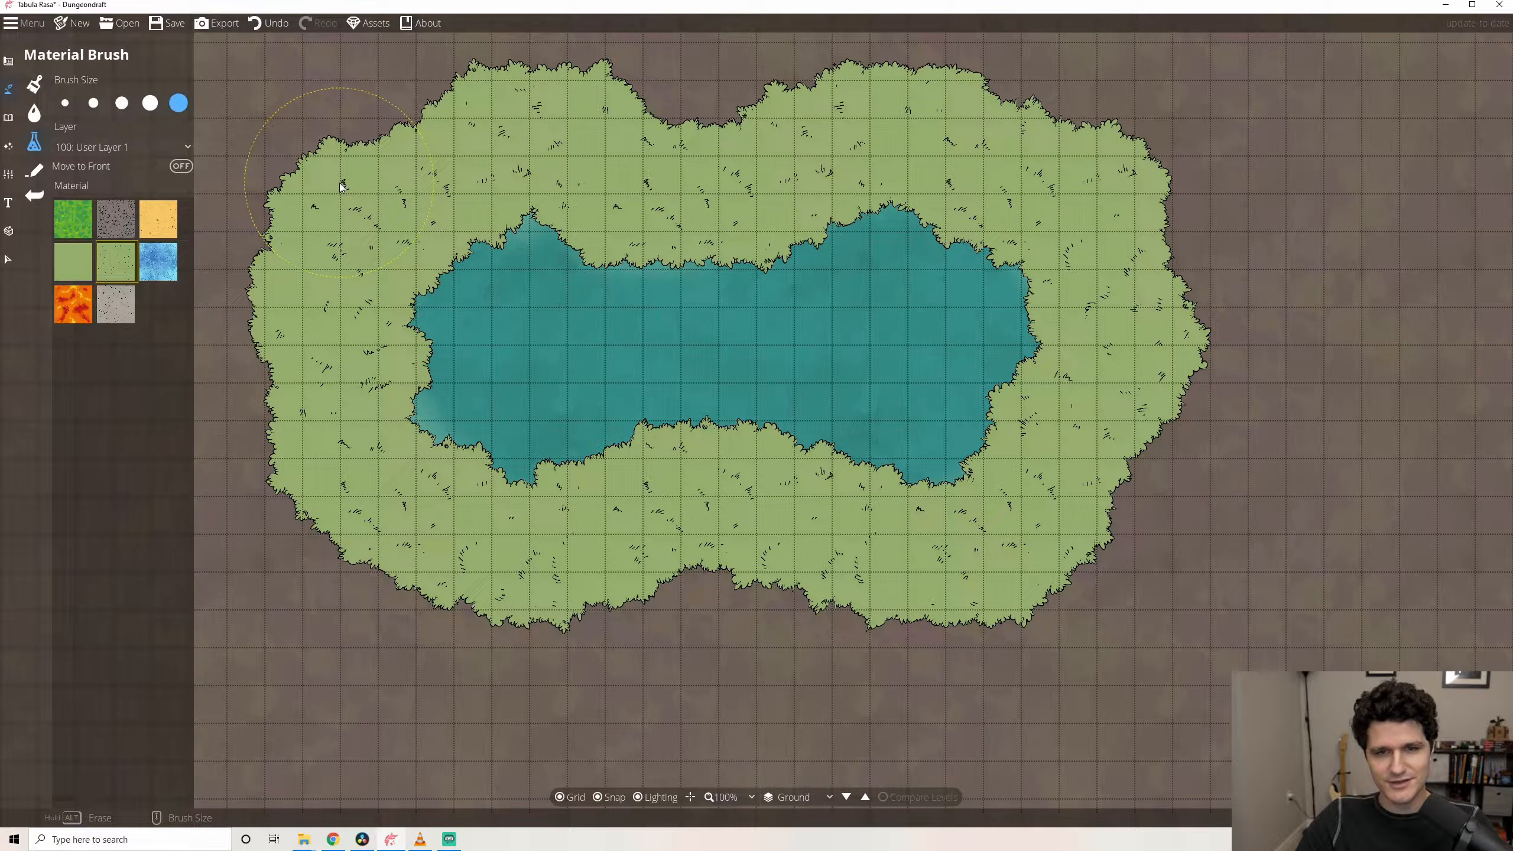
{"action": "mouse_move", "coordinate": [340, 183]}
{"action": "left_mouse_down"}
{"action": "mouse_move", "coordinate": [391, 248]}
{"action": "mouse_move", "coordinate": [258, 291]}
{"action": "mouse_move", "coordinate": [247, 233]}
{"action": "mouse_move", "coordinate": [286, 276]}
{"action": "mouse_move", "coordinate": [271, 351]}
{"action": "mouse_move", "coordinate": [315, 396]}
{"action": "mouse_move", "coordinate": [450, 424]}
{"action": "mouse_move", "coordinate": [378, 462]}
{"action": "mouse_move", "coordinate": [354, 511]}
{"action": "left_mouse_up"}
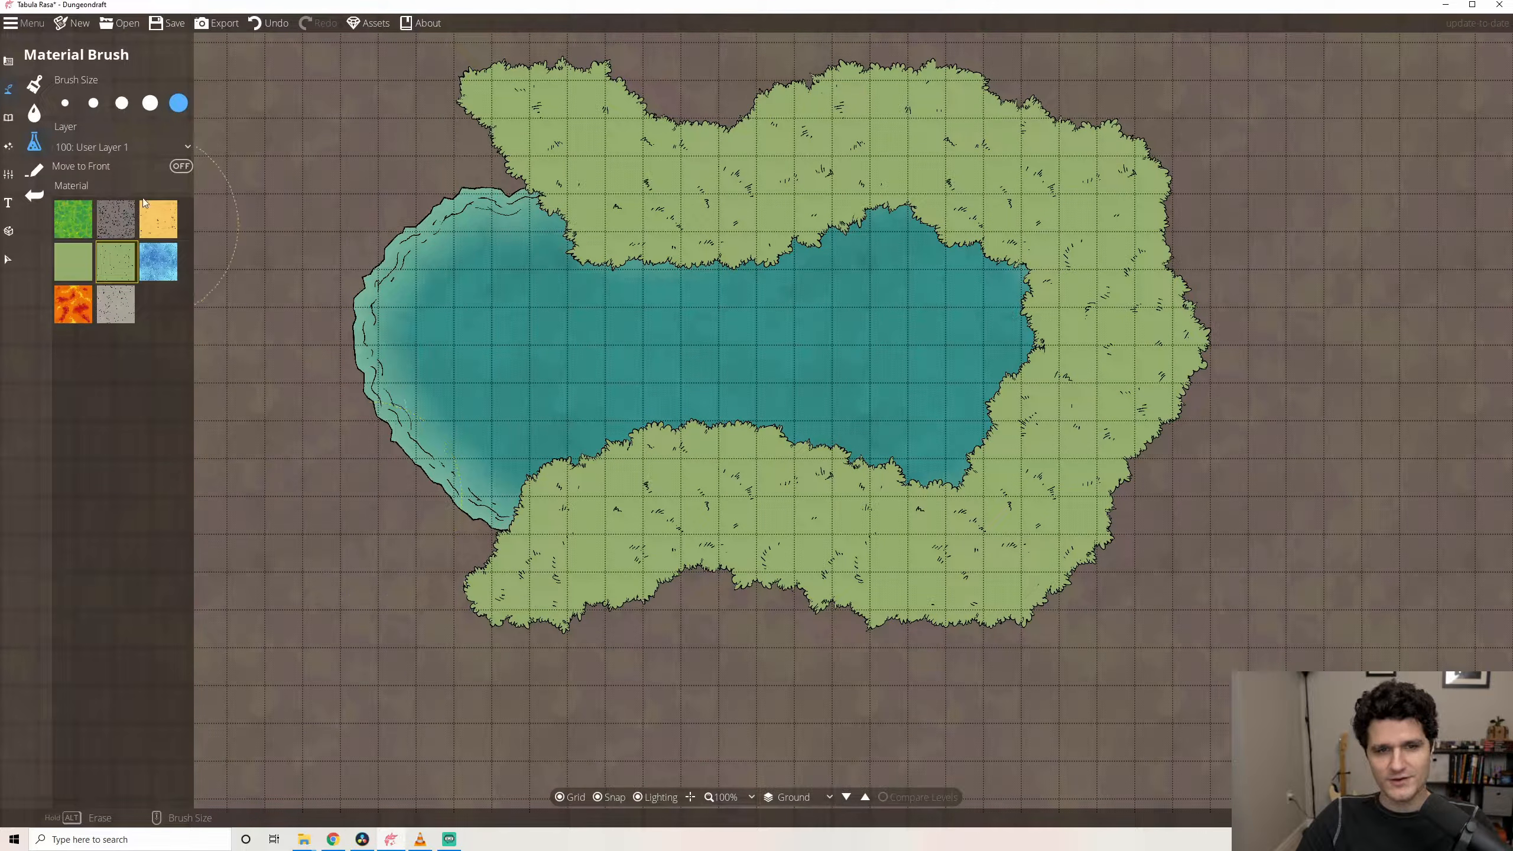
Try painting grass beneath the pond on -400: Below Ground, and return the brush to 100: User Layer 1.
{"action": "left_click", "coordinate": [120, 152]}
{"action": "left_click", "coordinate": [121, 187]}
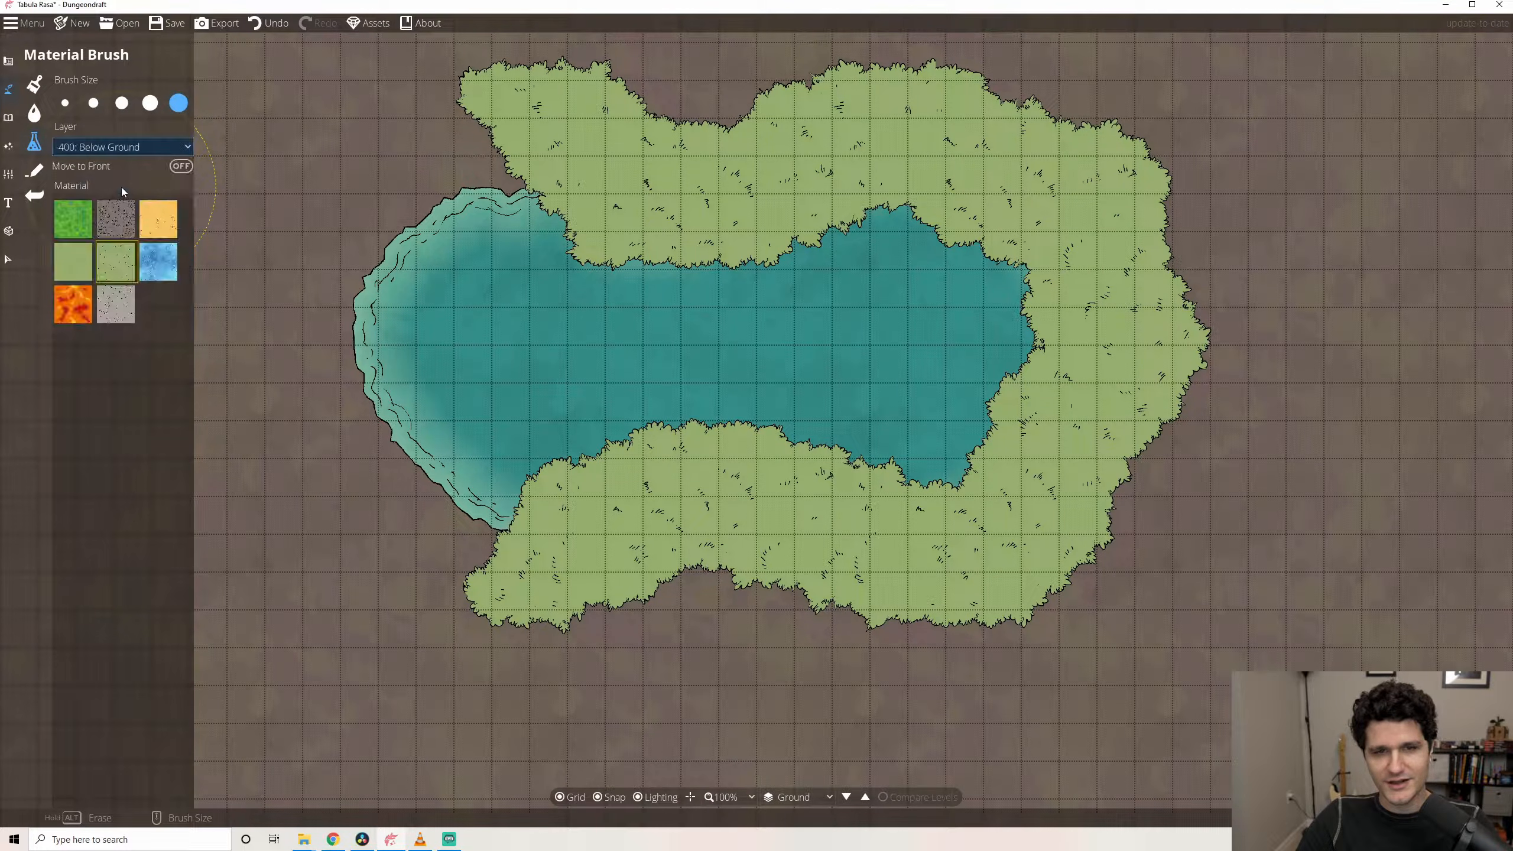
{"action": "mouse_move", "coordinate": [590, 376]}
{"action": "left_mouse_down"}
{"action": "mouse_move", "coordinate": [782, 461]}
{"action": "mouse_move", "coordinate": [702, 562]}
{"action": "mouse_move", "coordinate": [758, 580]}
{"action": "mouse_move", "coordinate": [1034, 481]}
{"action": "left_mouse_up"}
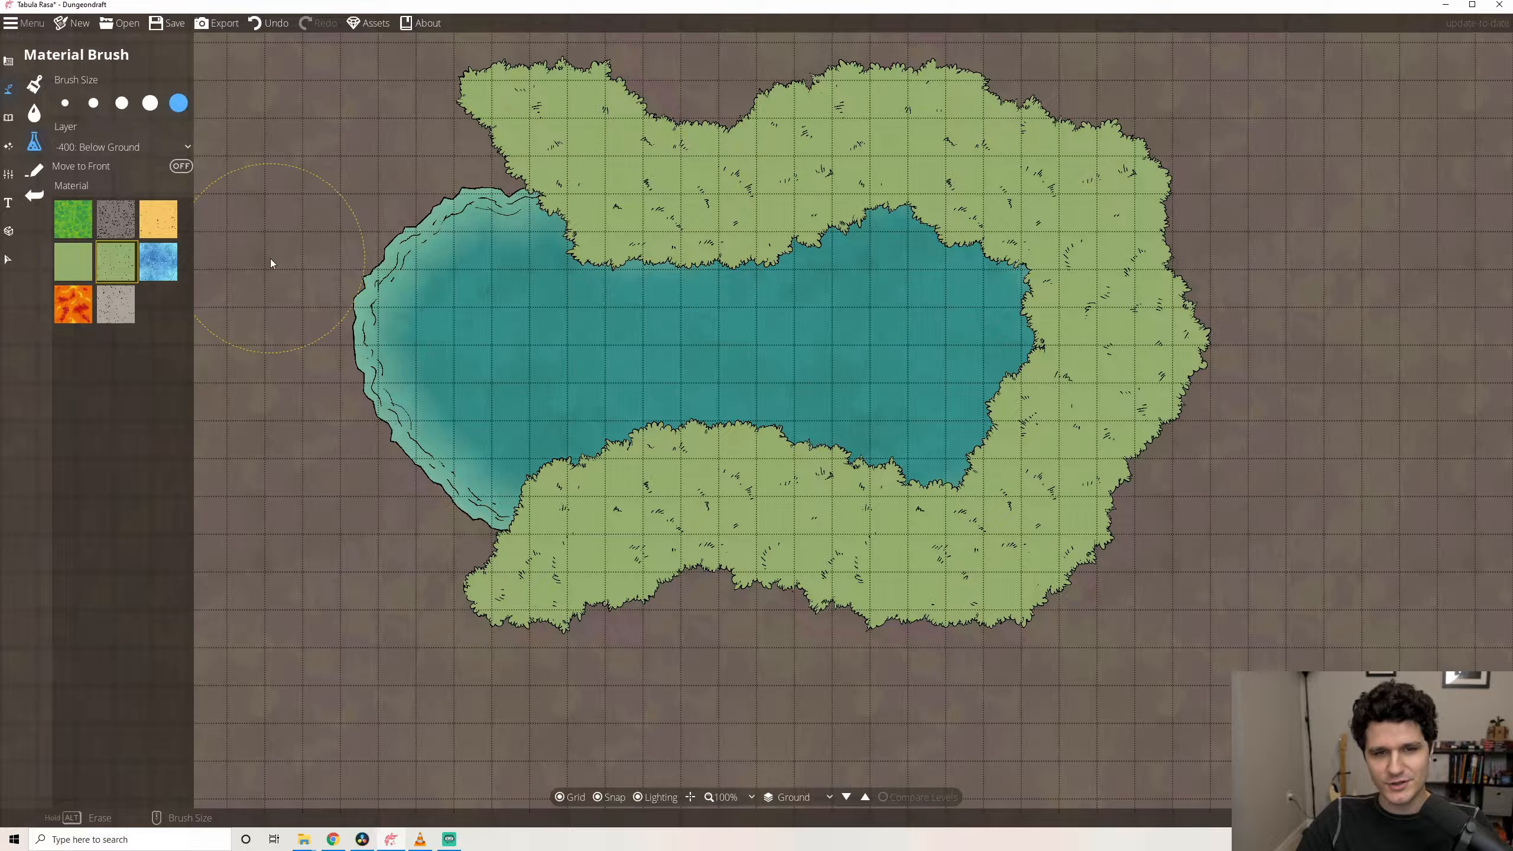
{"action": "left_click", "coordinate": [156, 146]}
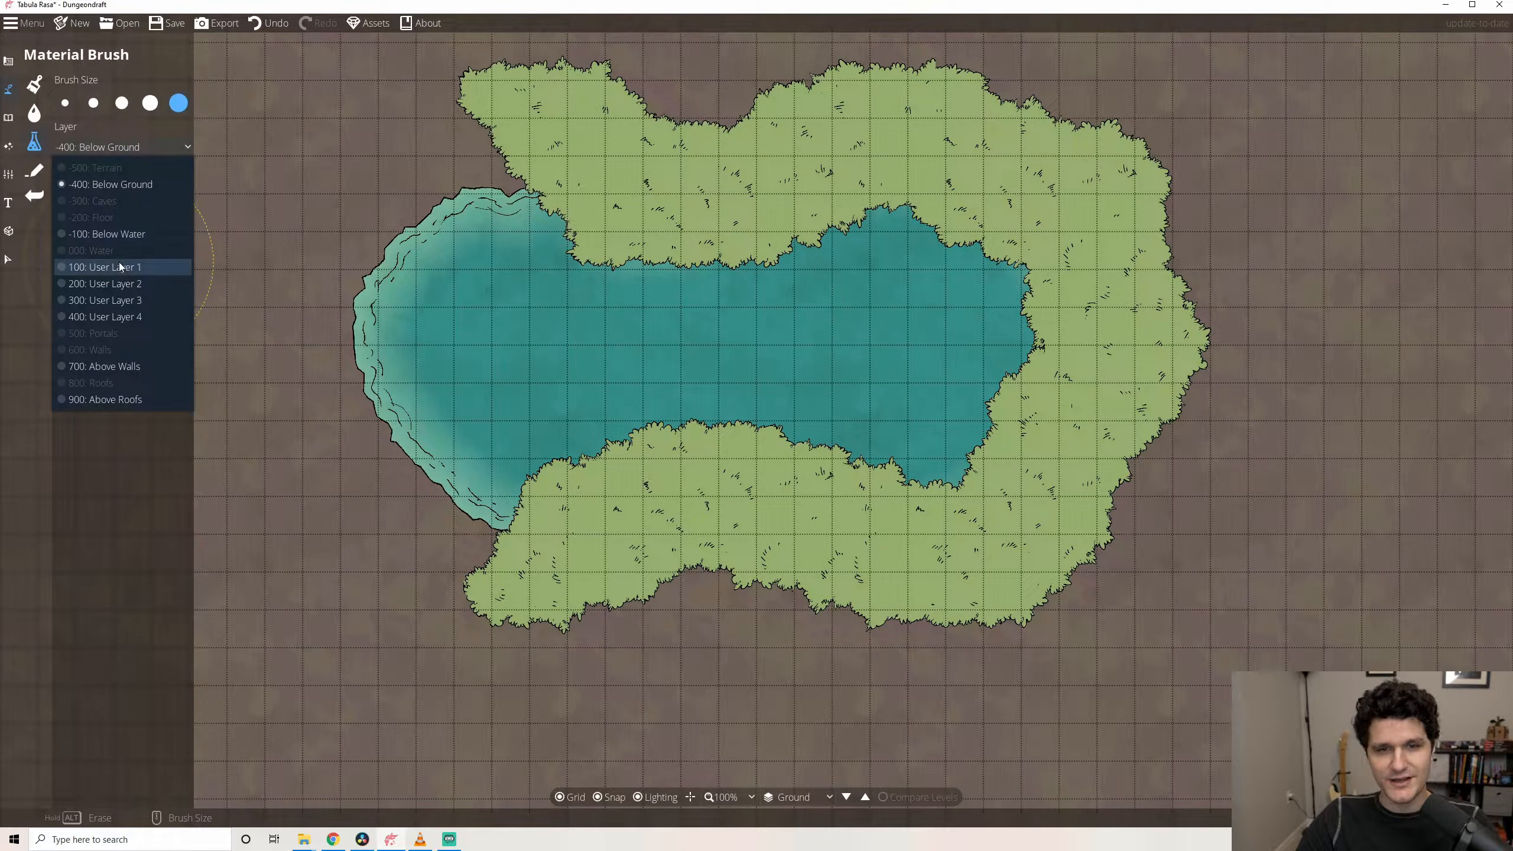
{"action": "left_click", "coordinate": [118, 267]}
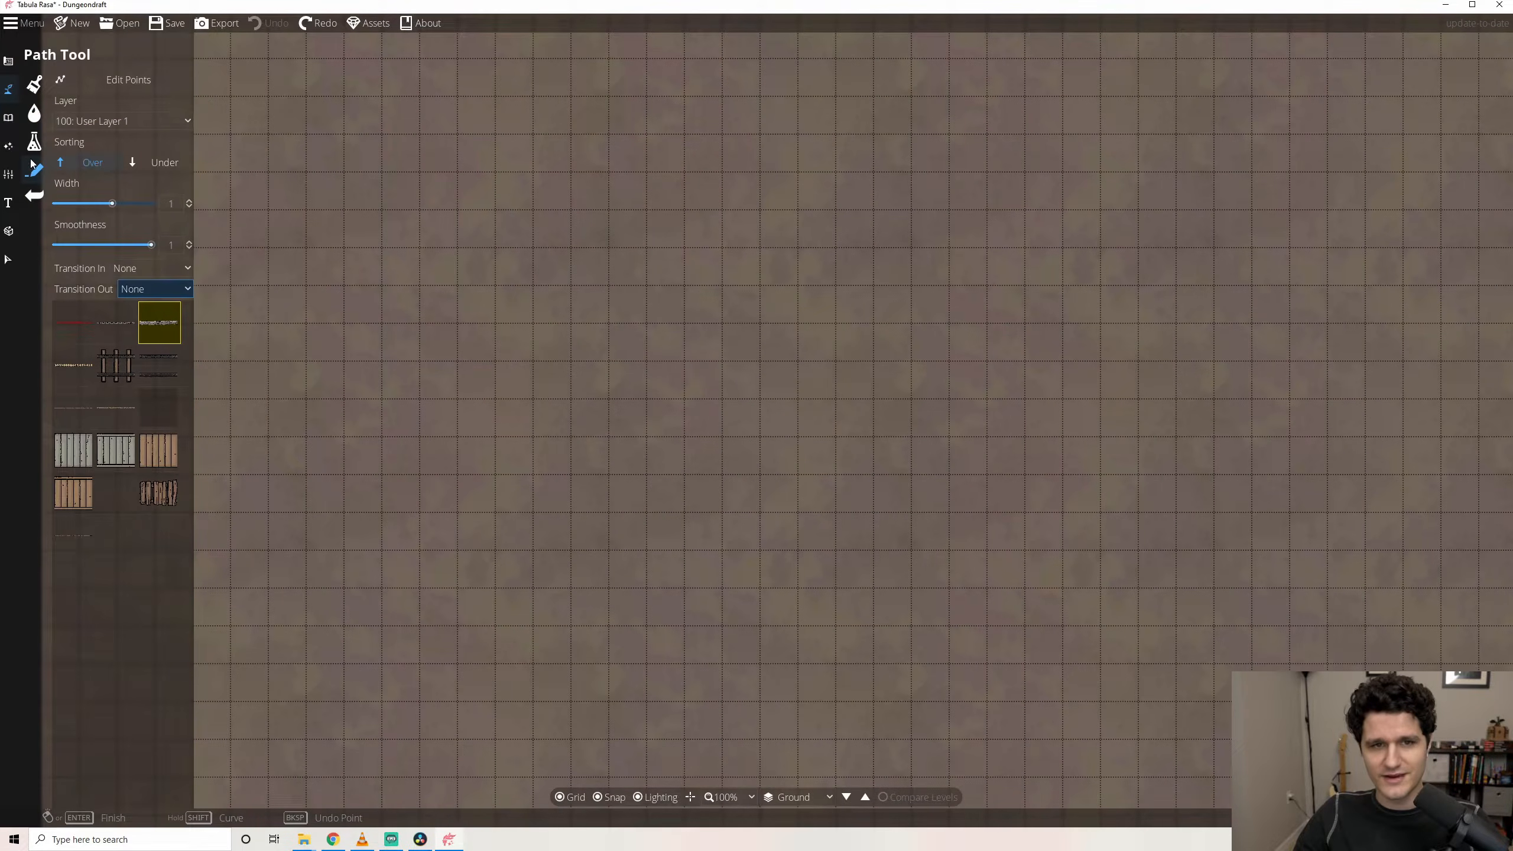
With the Path Tool, draw two horizontal rocky cliff paths about five squares long, one at width 1 and one at 2.46.
{"action": "left_click", "coordinate": [32, 171]}
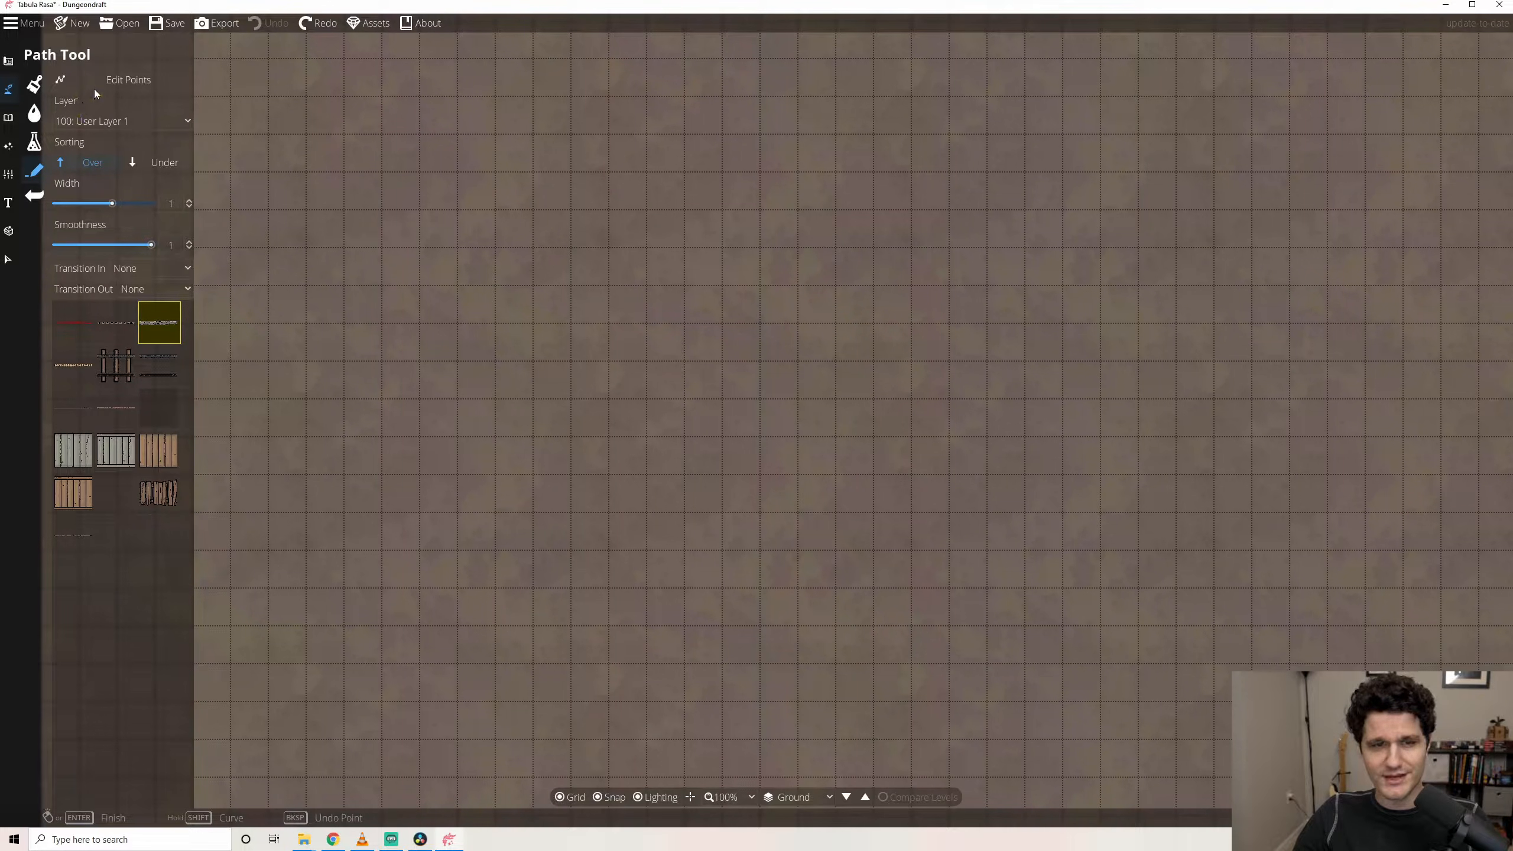
{"action": "left_click", "coordinate": [113, 119]}
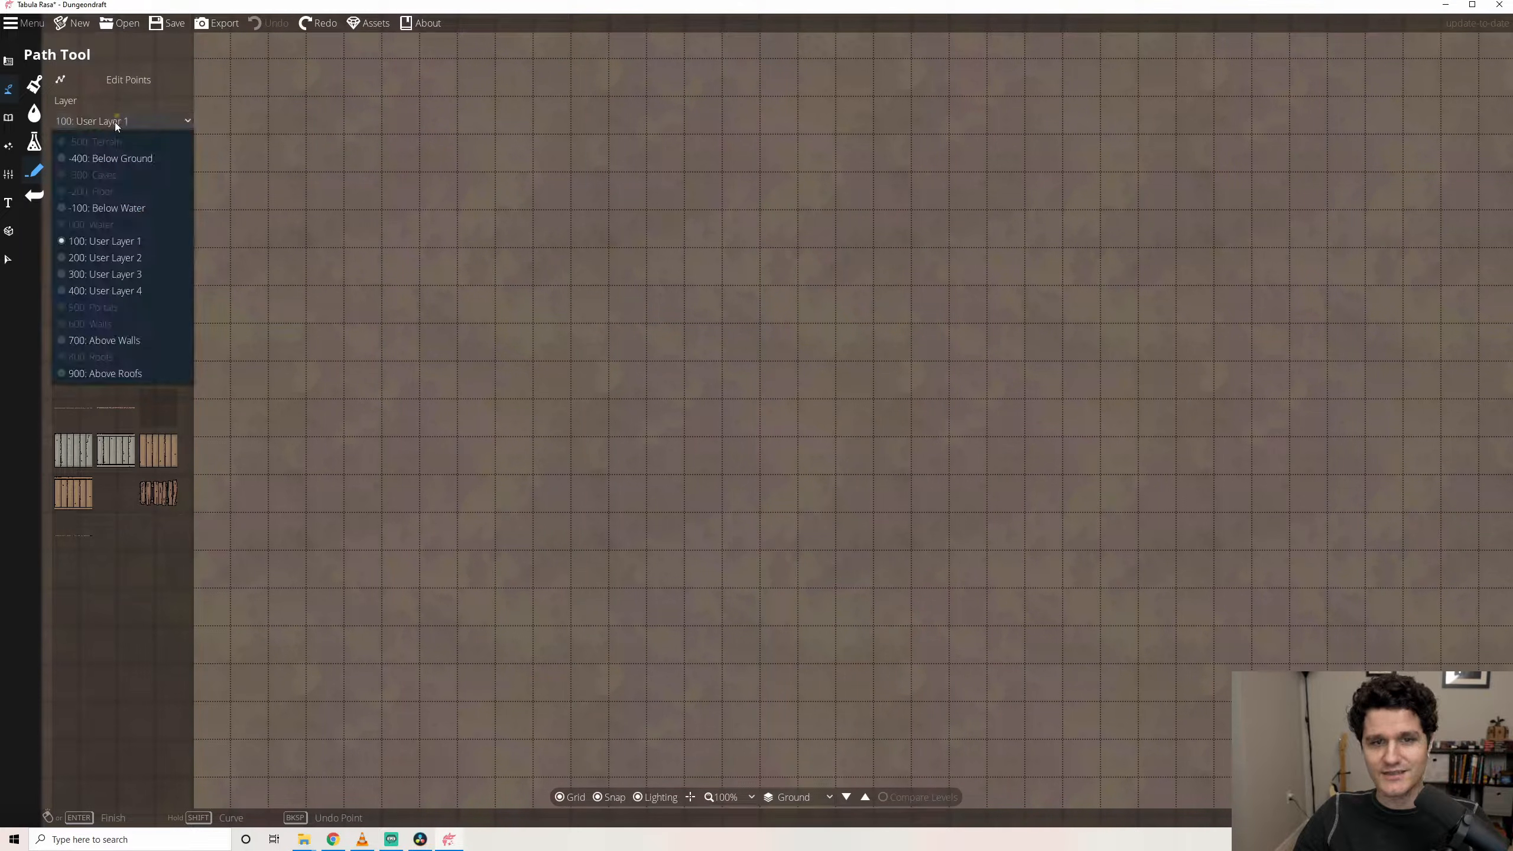
{"action": "left_click", "coordinate": [115, 122]}
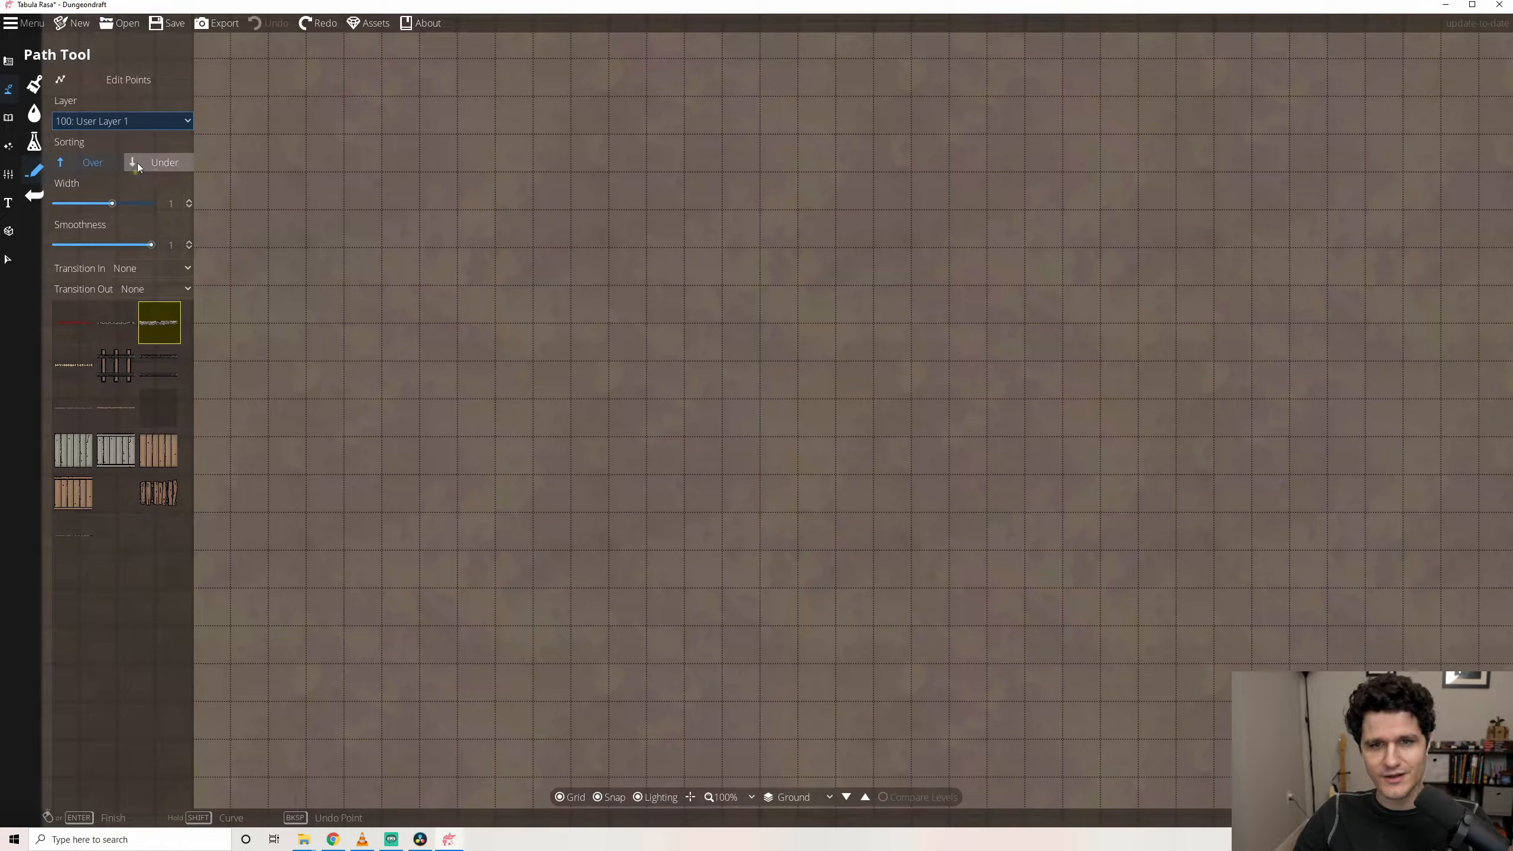
{"action": "left_click", "coordinate": [231, 171]}
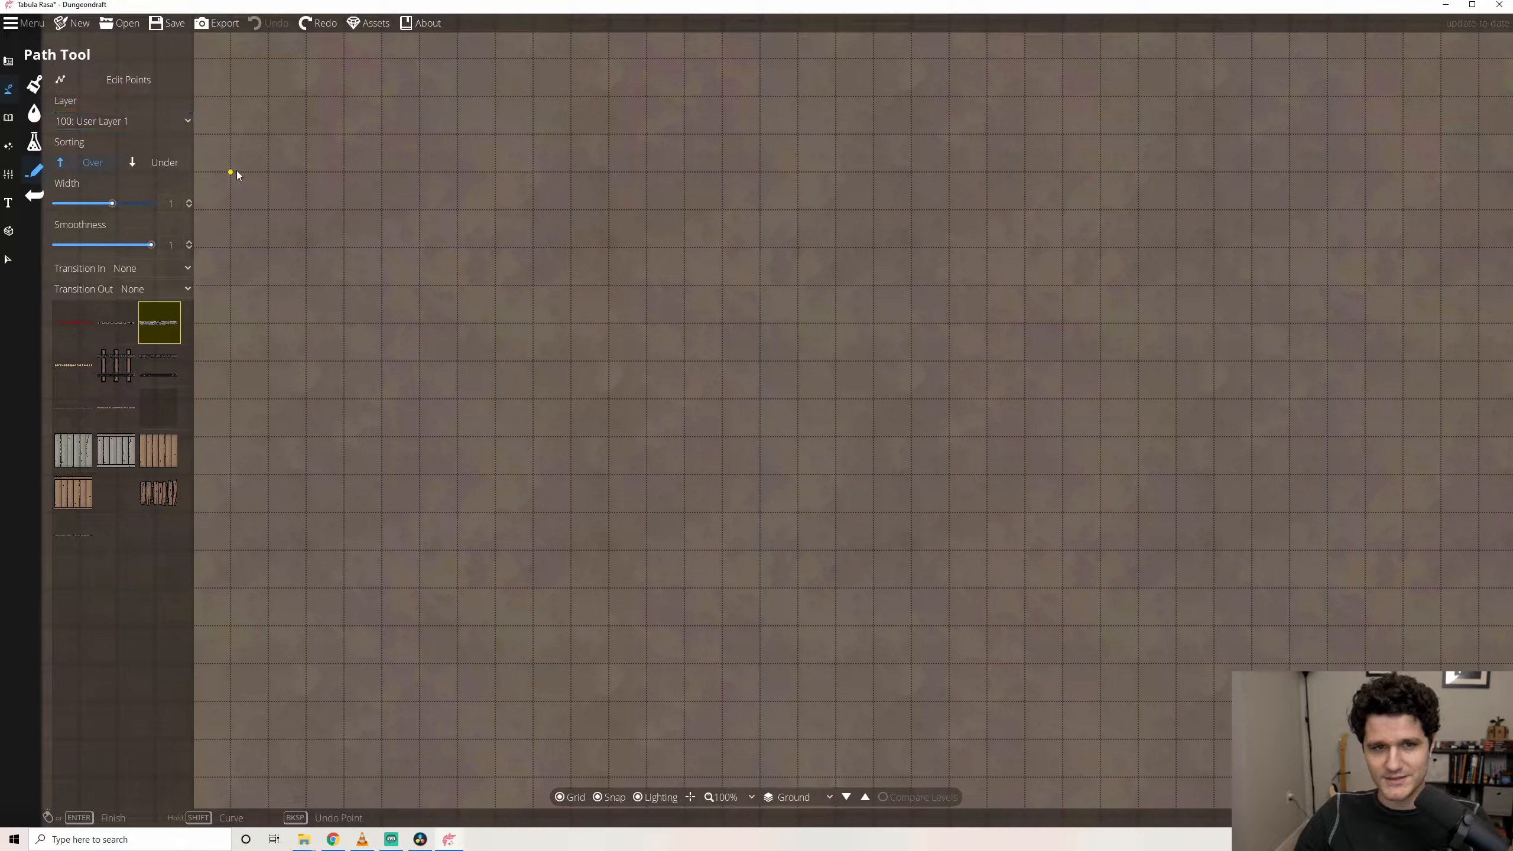
{"action": "left_click", "coordinate": [410, 178]}
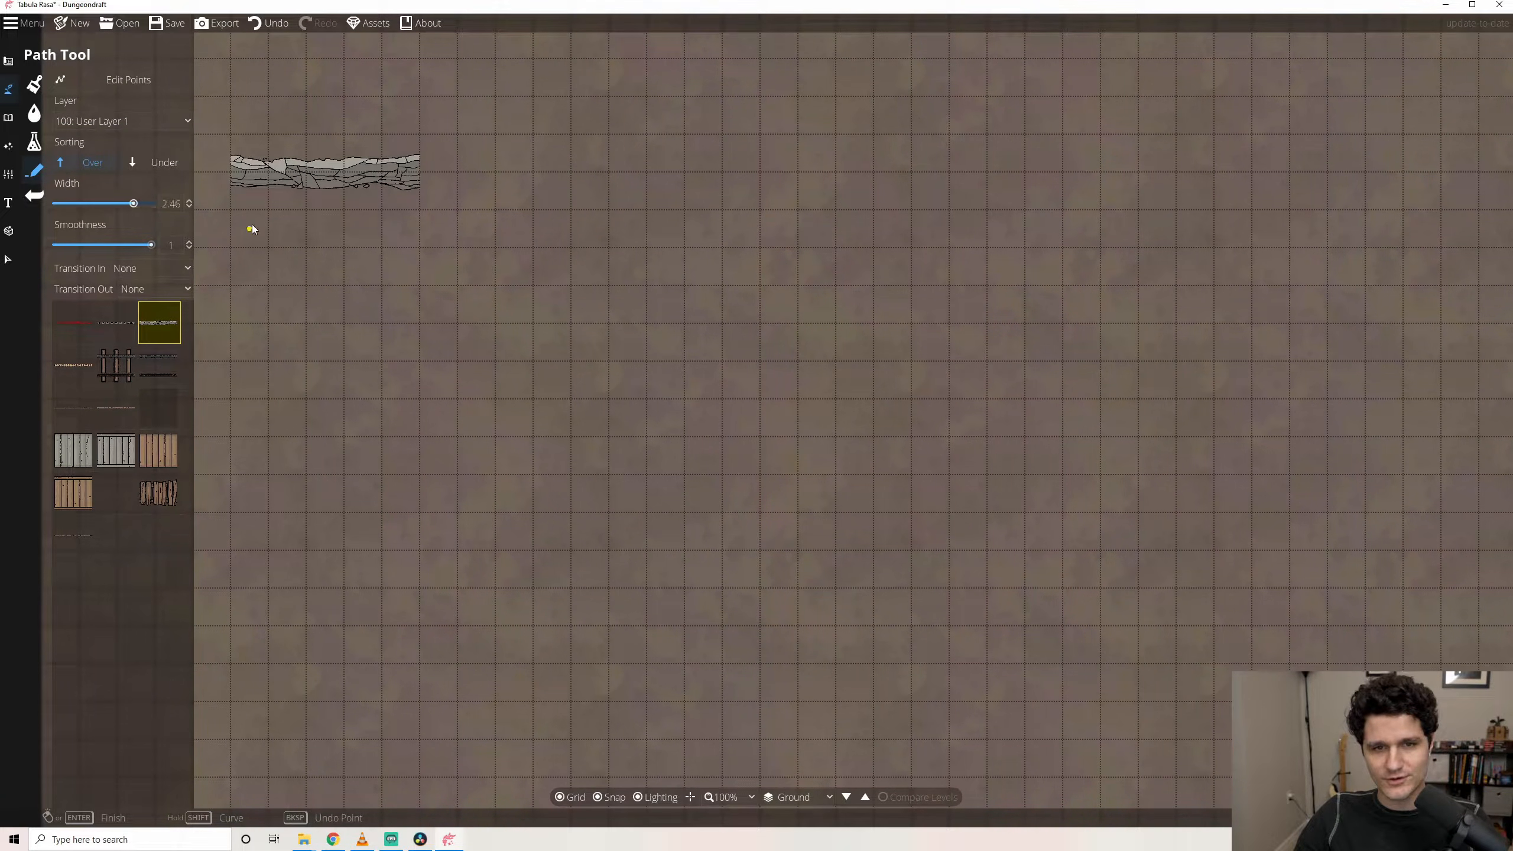
{"action": "left_click", "coordinate": [247, 250]}
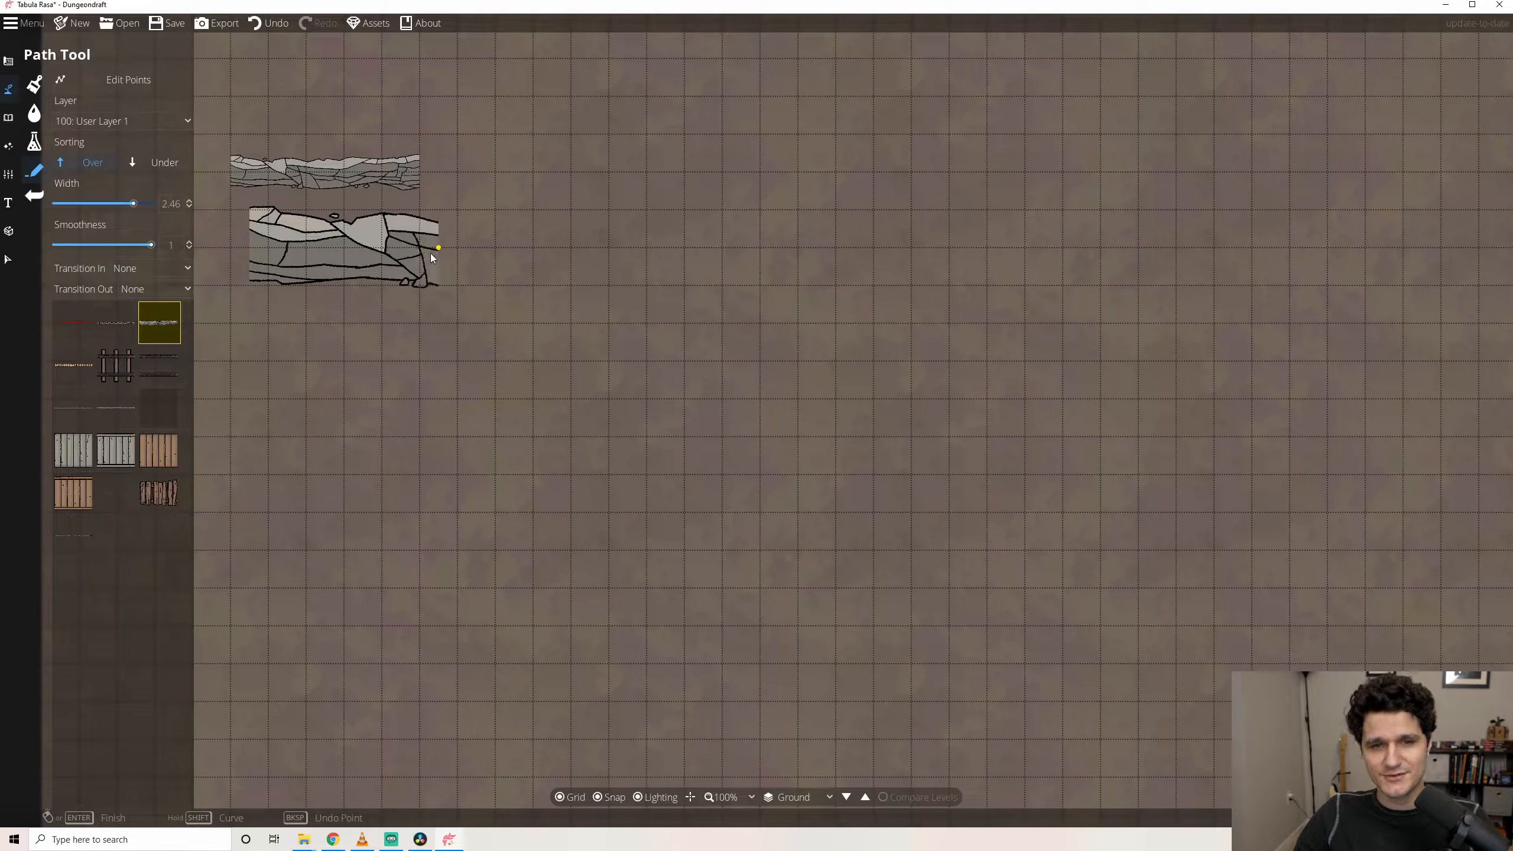
Draw a rocky cliff path about seven squares long below them, with width 0.86 and Fade for both transitions.
{"action": "left_click", "coordinate": [112, 205]}
{"action": "left_click", "coordinate": [156, 268]}
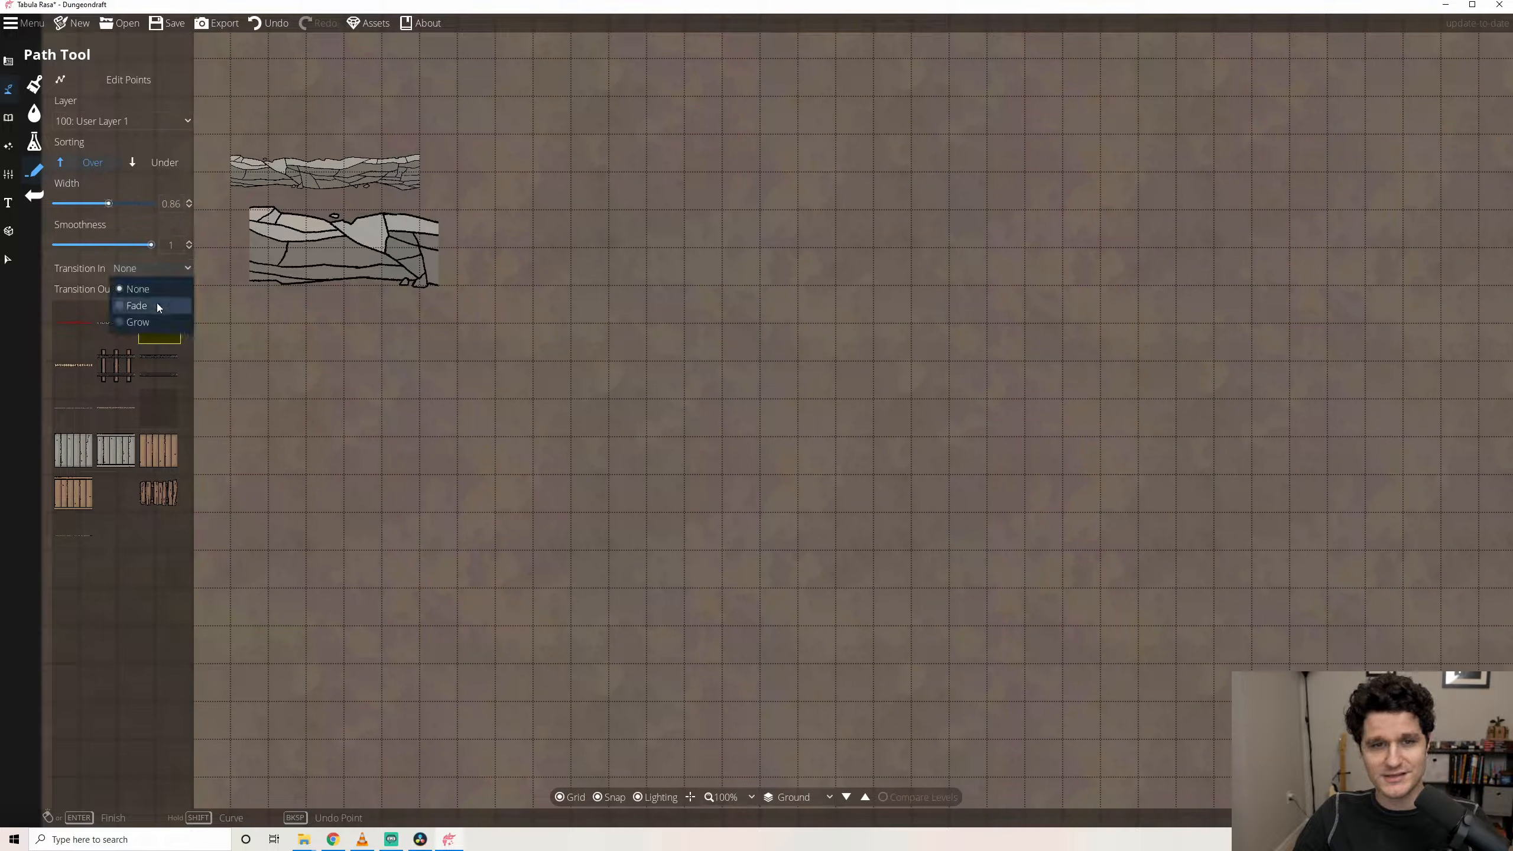
{"action": "left_click", "coordinate": [156, 304]}
{"action": "left_click", "coordinate": [153, 290]}
{"action": "left_click", "coordinate": [237, 365]}
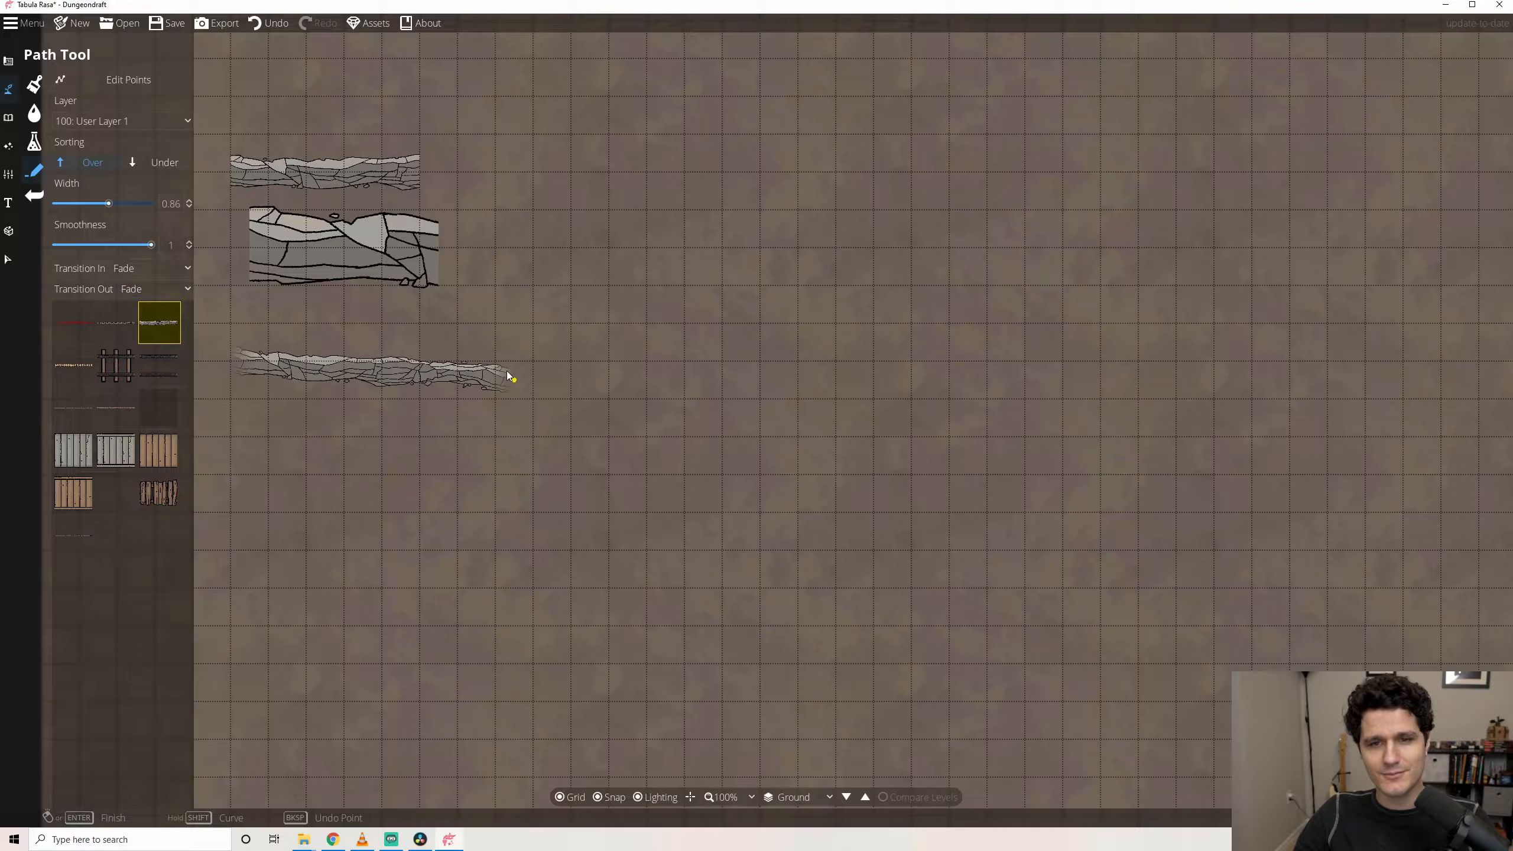
Set the path's Transition In to Grow and its Transition Out to Shrink.
{"action": "left_click", "coordinate": [149, 274]}
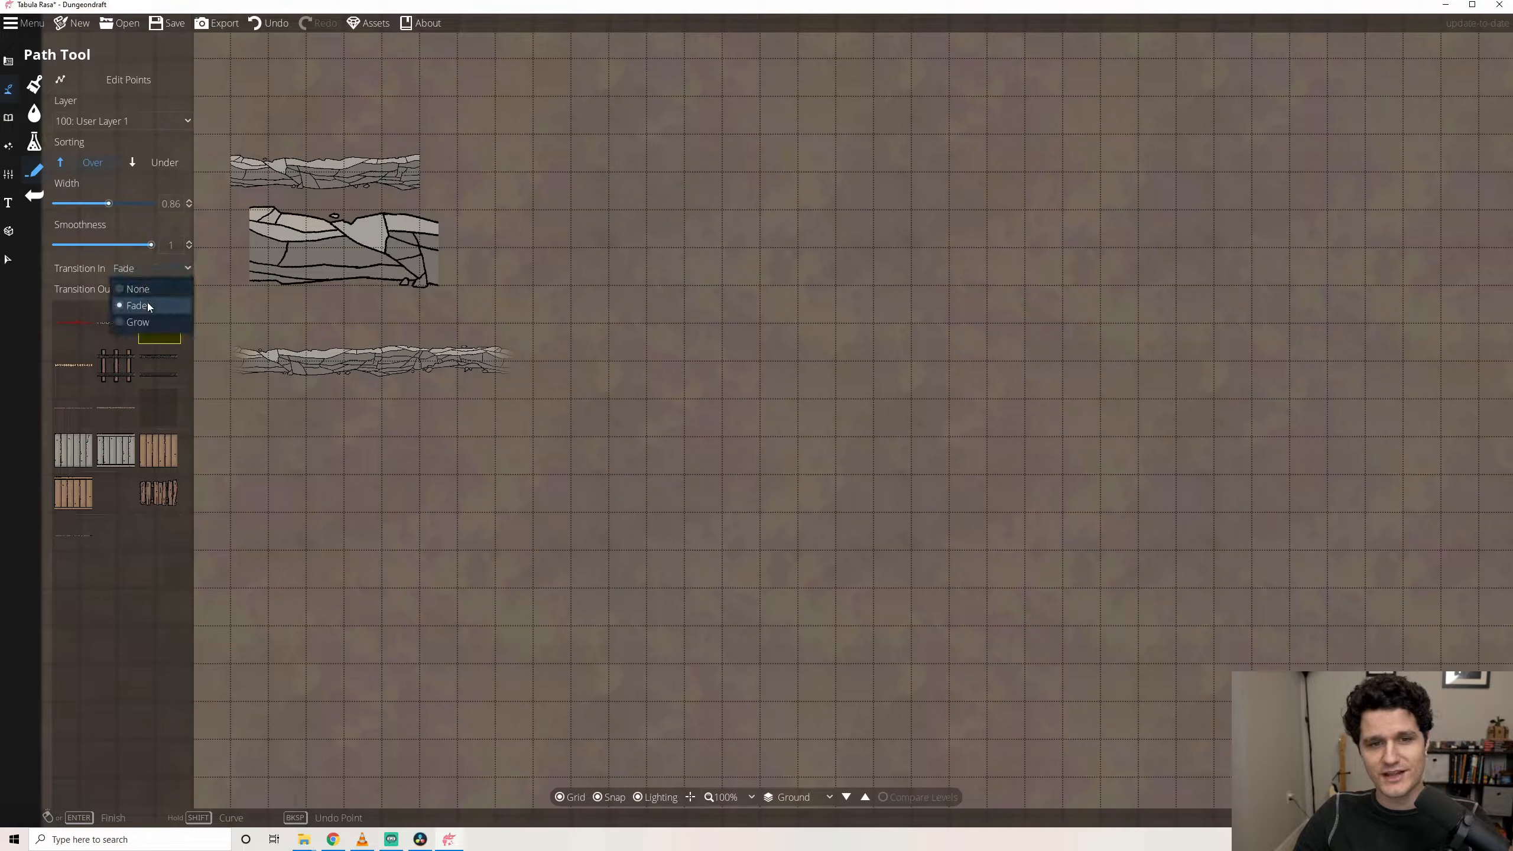
{"action": "left_click", "coordinate": [148, 322]}
{"action": "left_click", "coordinate": [150, 290]}
{"action": "left_click", "coordinate": [149, 342]}
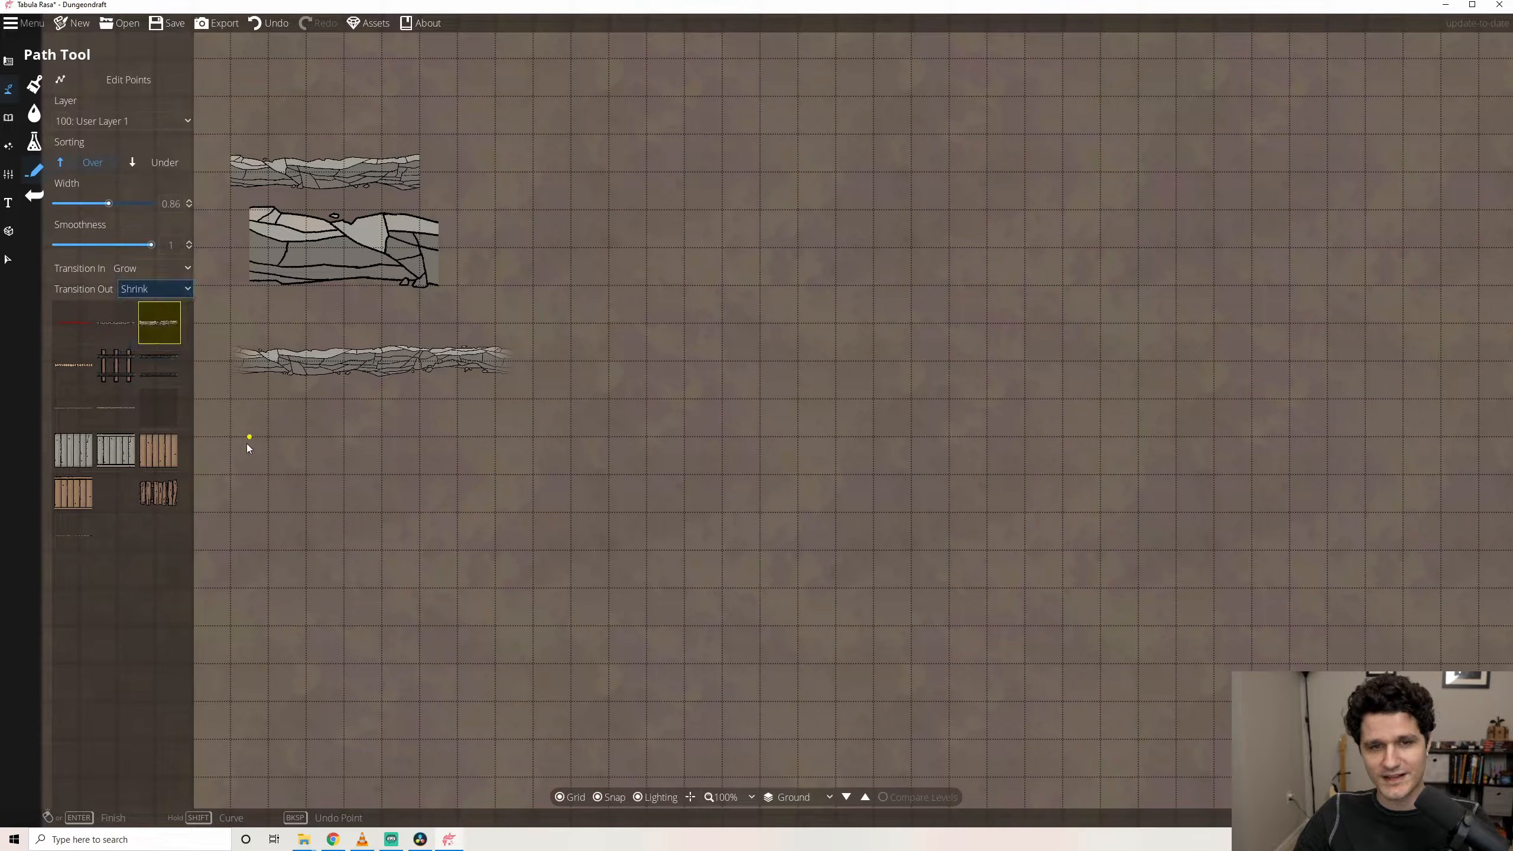
Draw a horizontal rocky cliff path about eight squares long beneath the other cliff paths, using the Grow and Shrink transitions.
{"action": "left_click", "coordinate": [248, 438]}
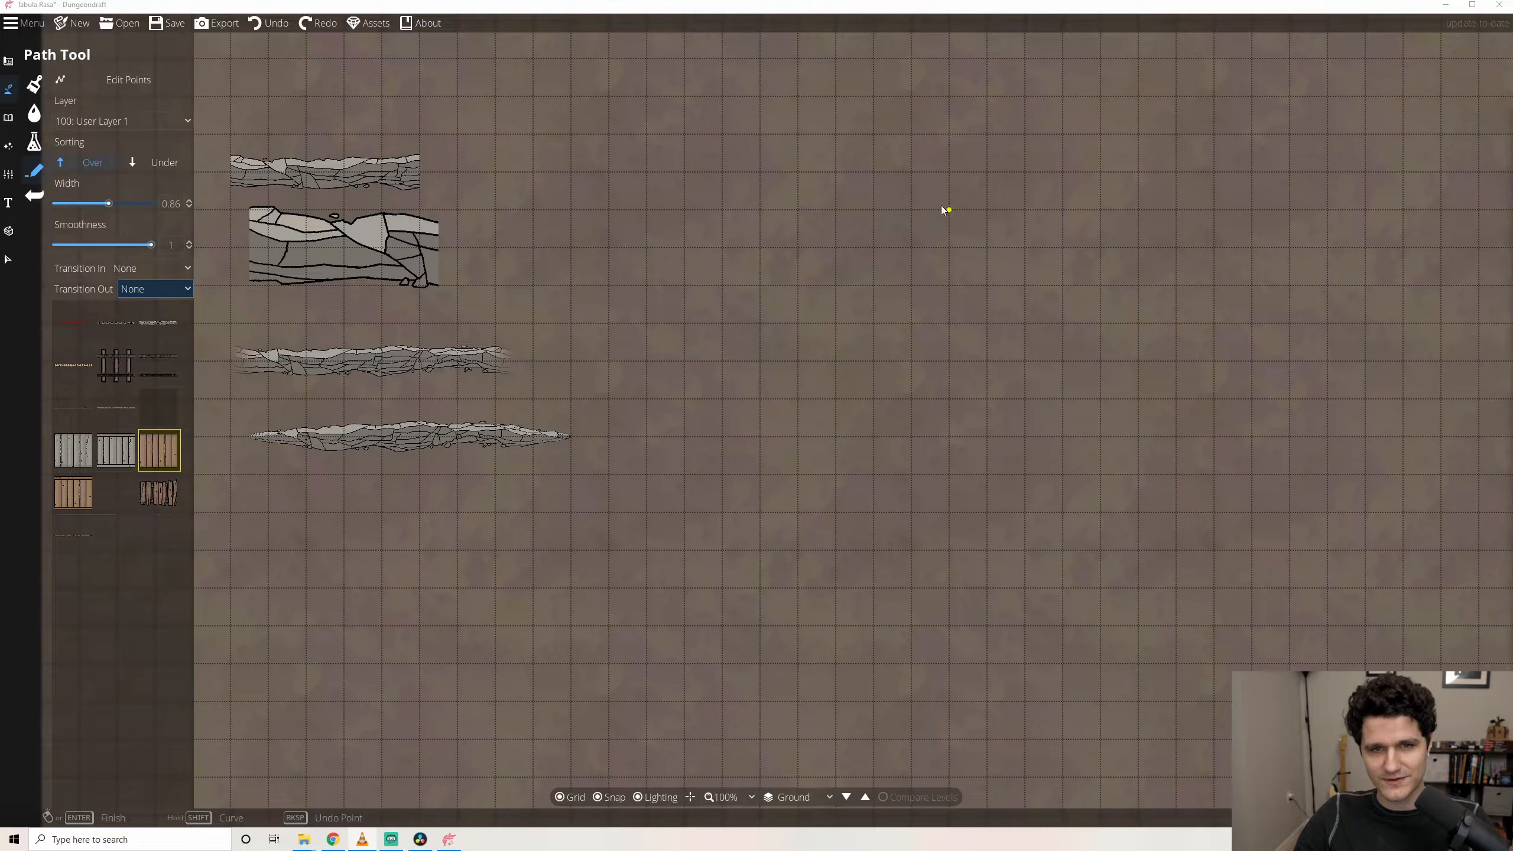
Draw a rounded closed loop of brown wooden planks about eight by seven squares, with smoothness 1 and no transitions.
{"action": "left_click", "coordinate": [722, 133]}
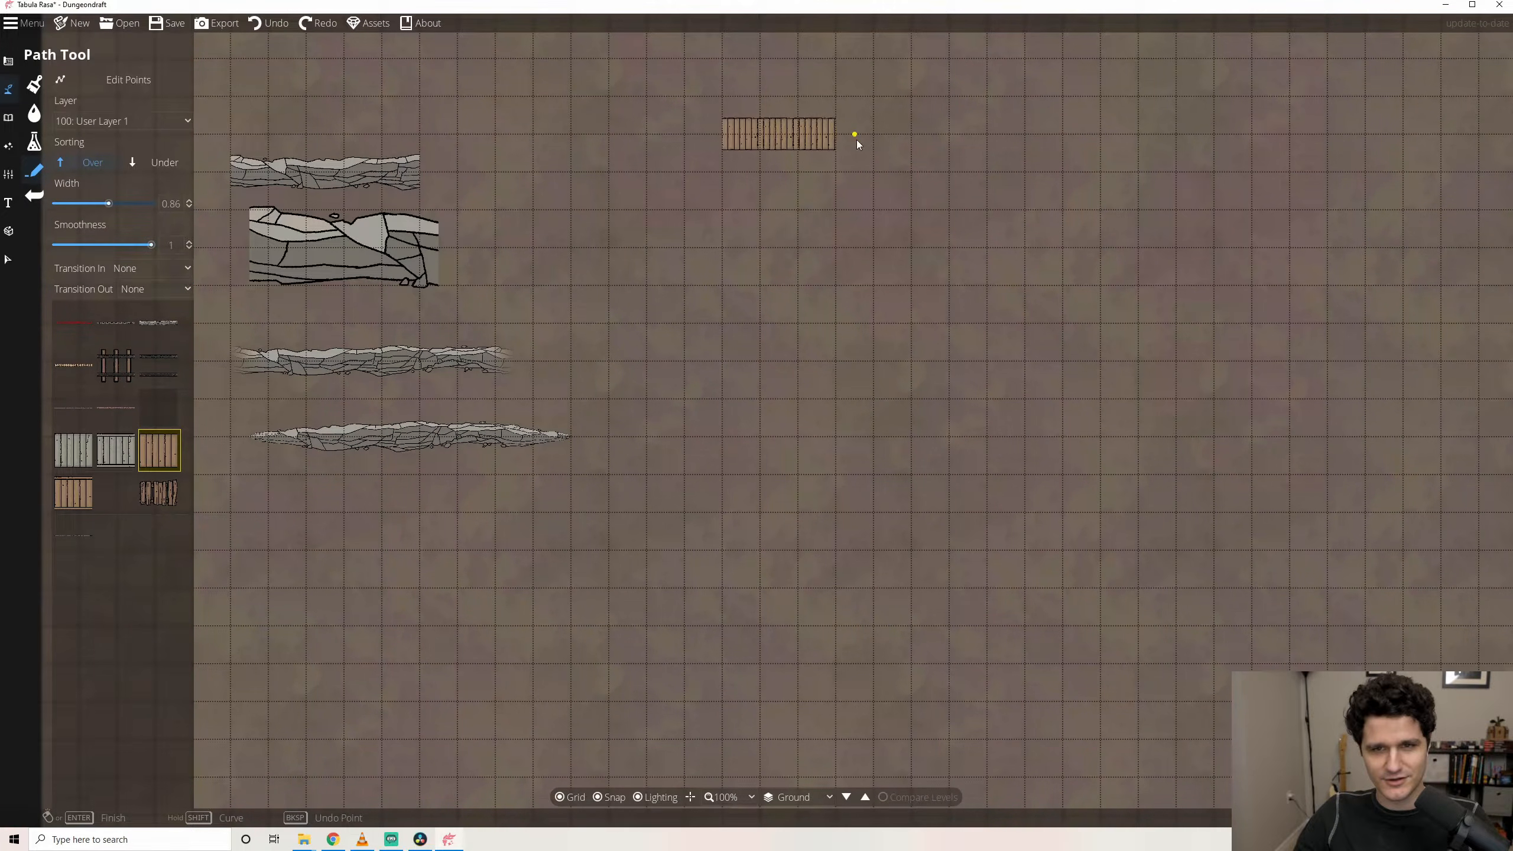
{"action": "left_click", "coordinate": [1028, 138]}
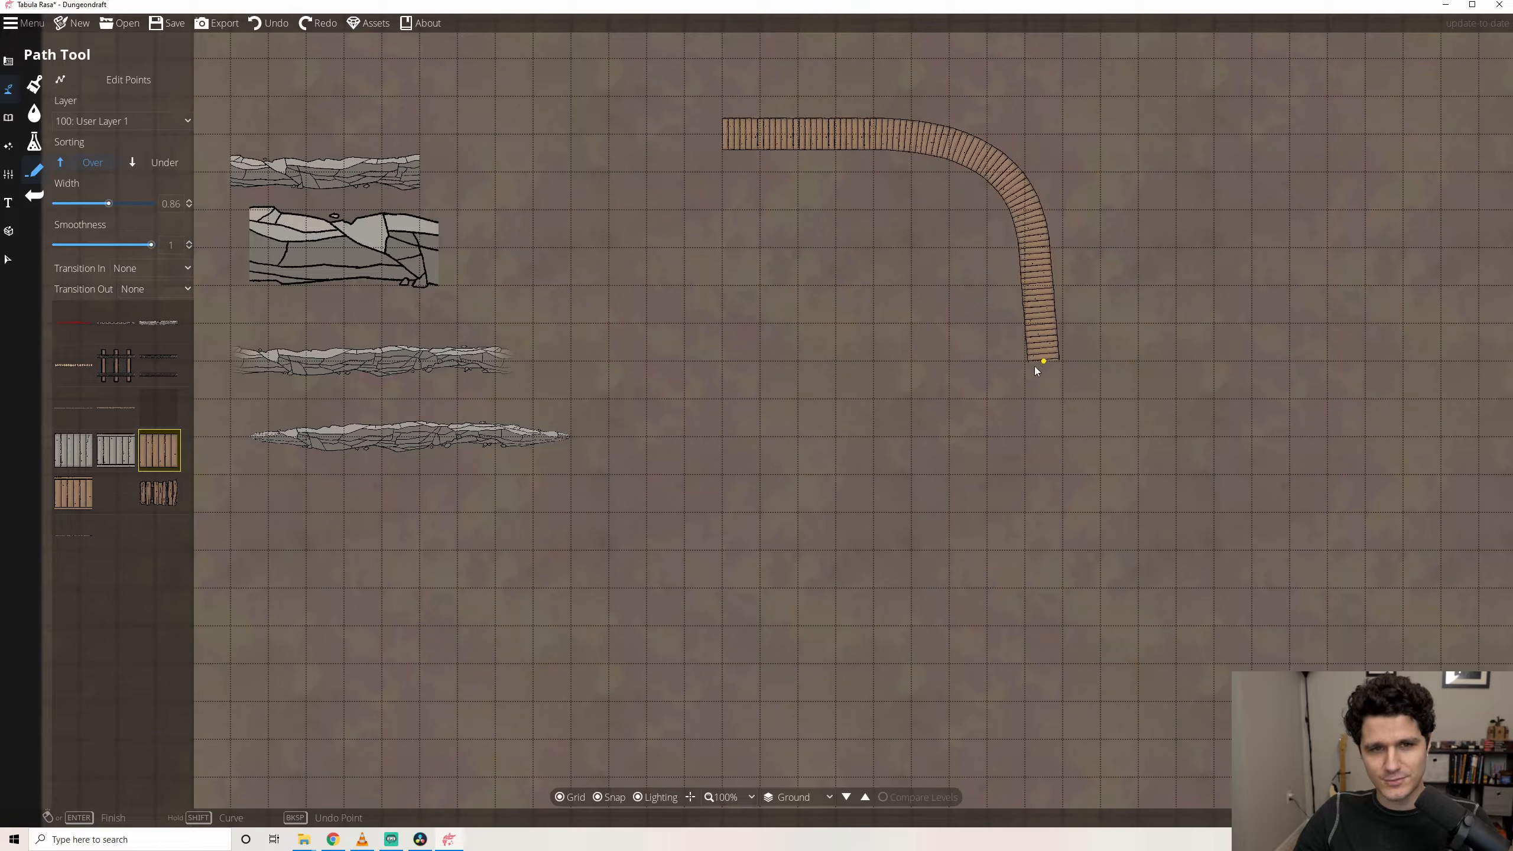
{"action": "left_click", "coordinate": [1023, 399]}
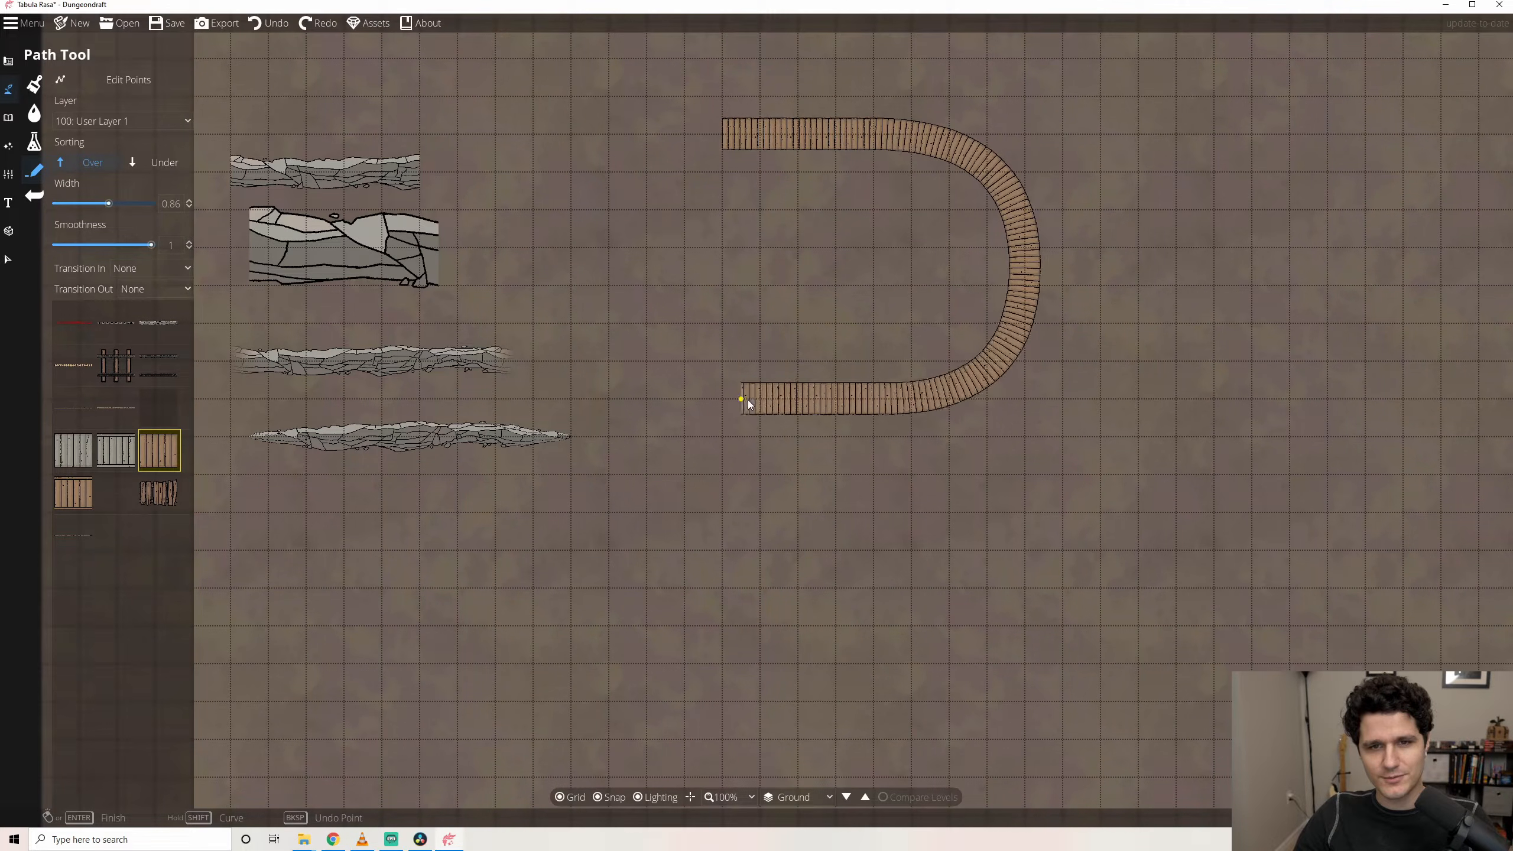
{"action": "left_click", "coordinate": [723, 399]}
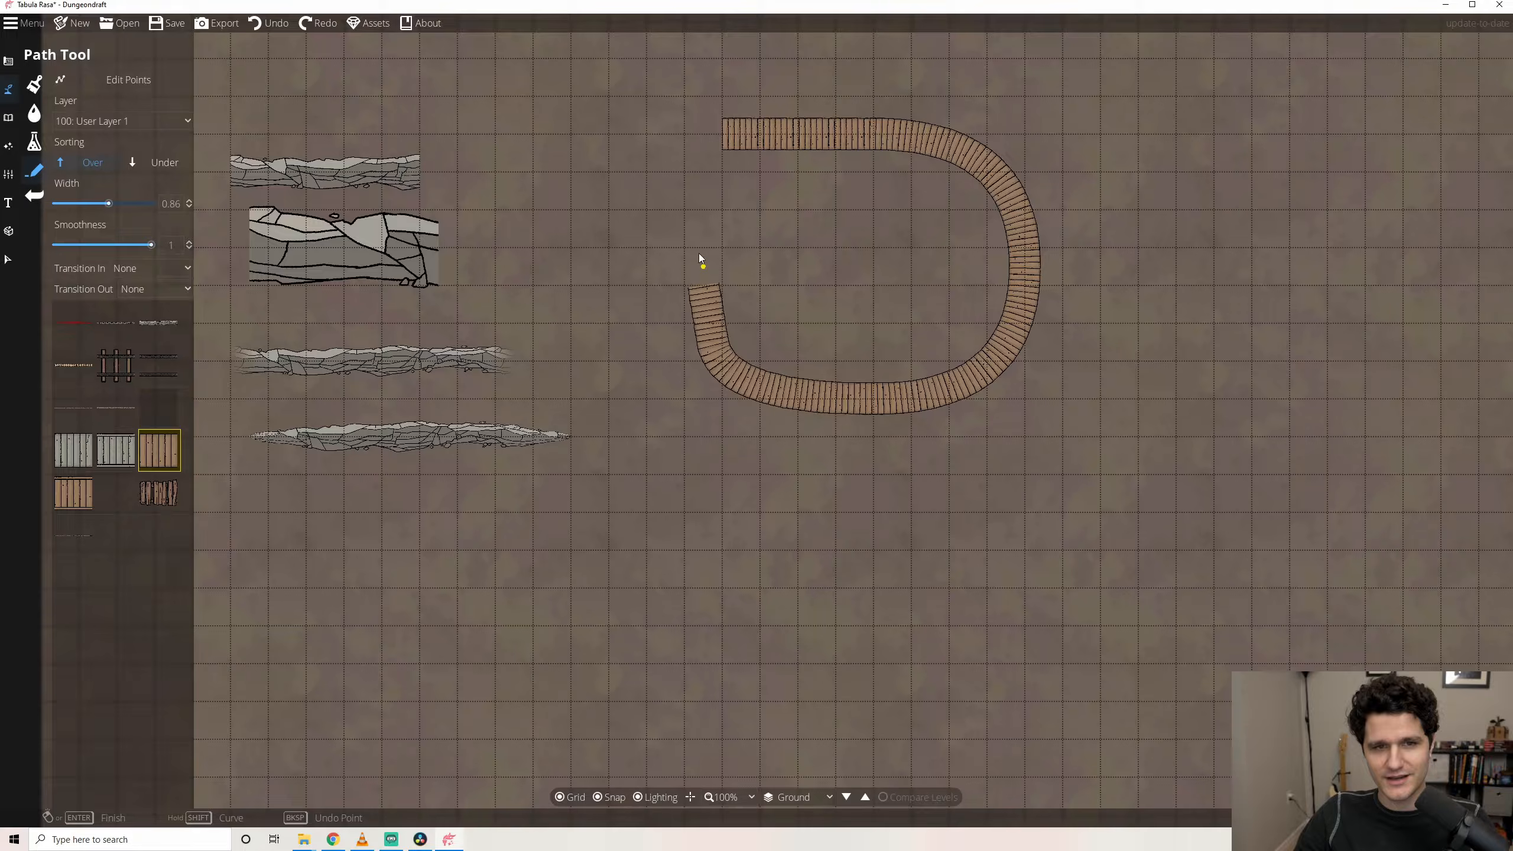
{"action": "left_click", "coordinate": [720, 134]}
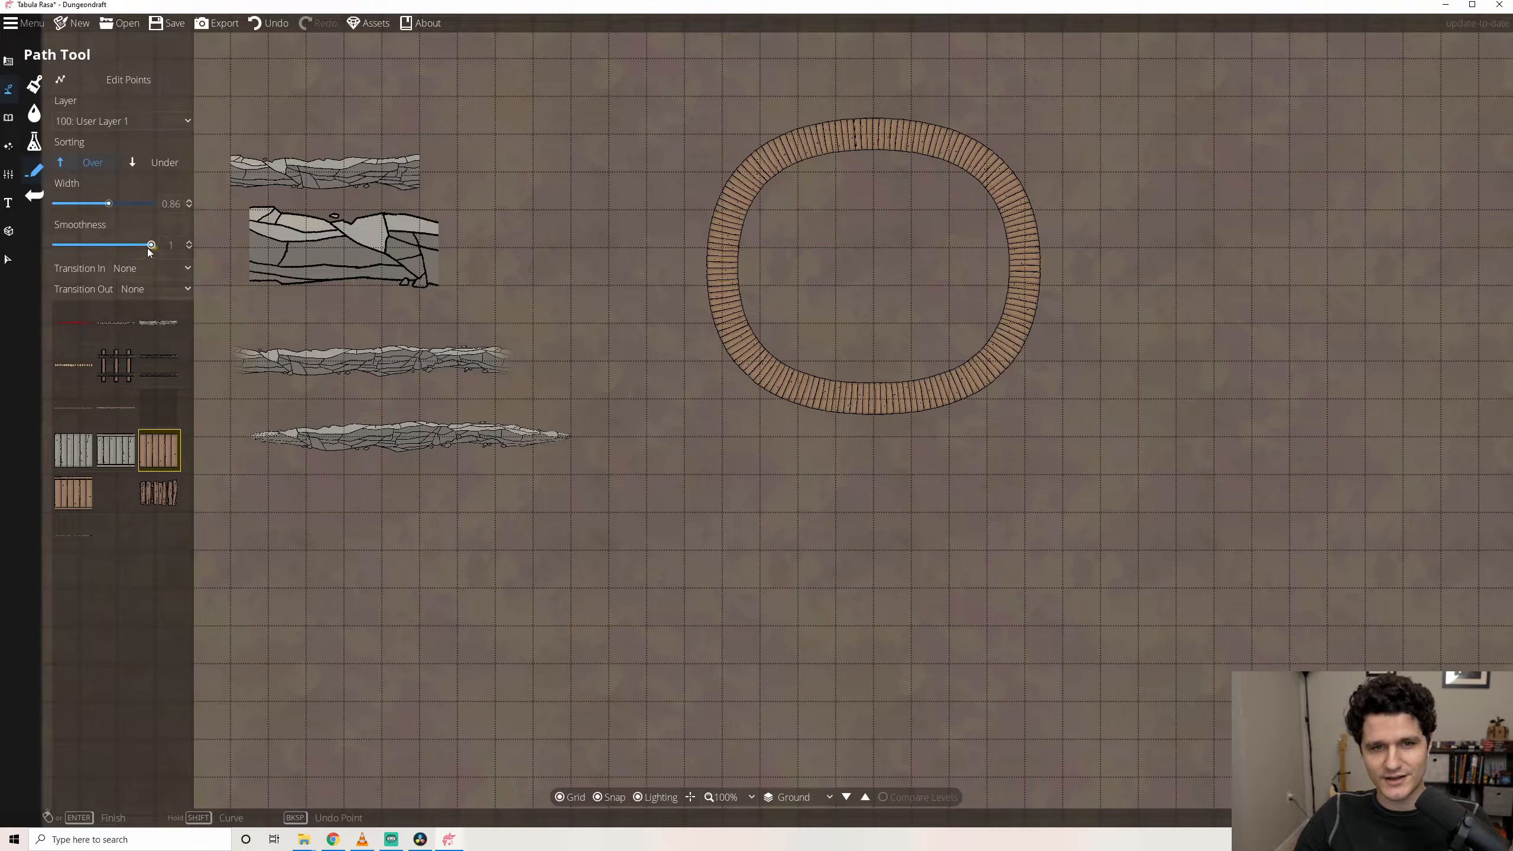
Set the path's smoothness to 0 and draw a sharp-cornered wooden plank path about seven by seven squares beside the rounded loop.
{"action": "left_click_drag", "start_coordinate": [70, 251], "coordinate": [50, 251]}
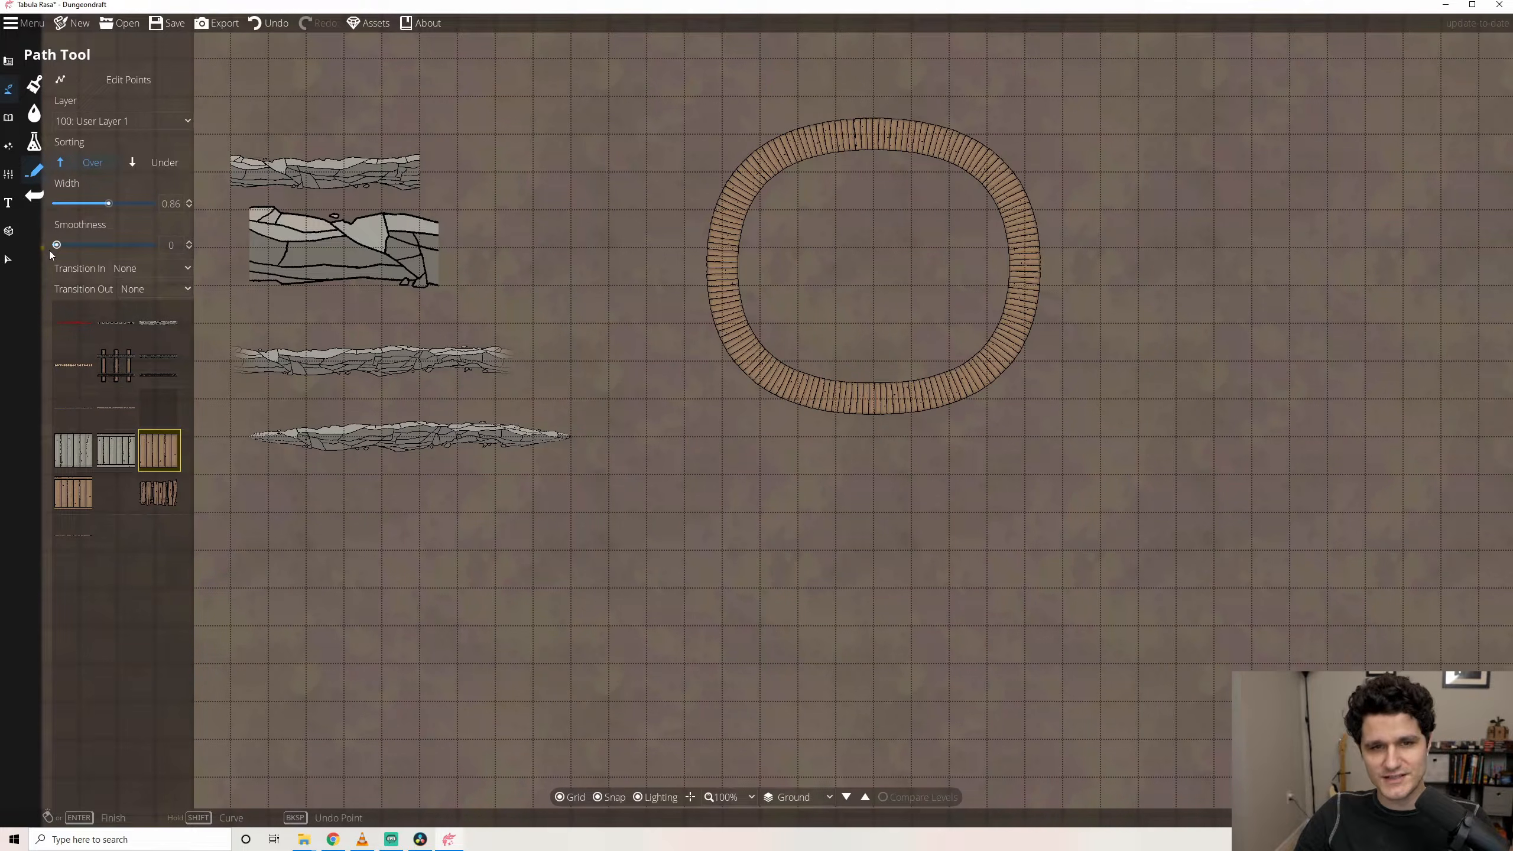
{"action": "left_click", "coordinate": [1060, 134]}
{"action": "left_click", "coordinate": [1069, 403]}
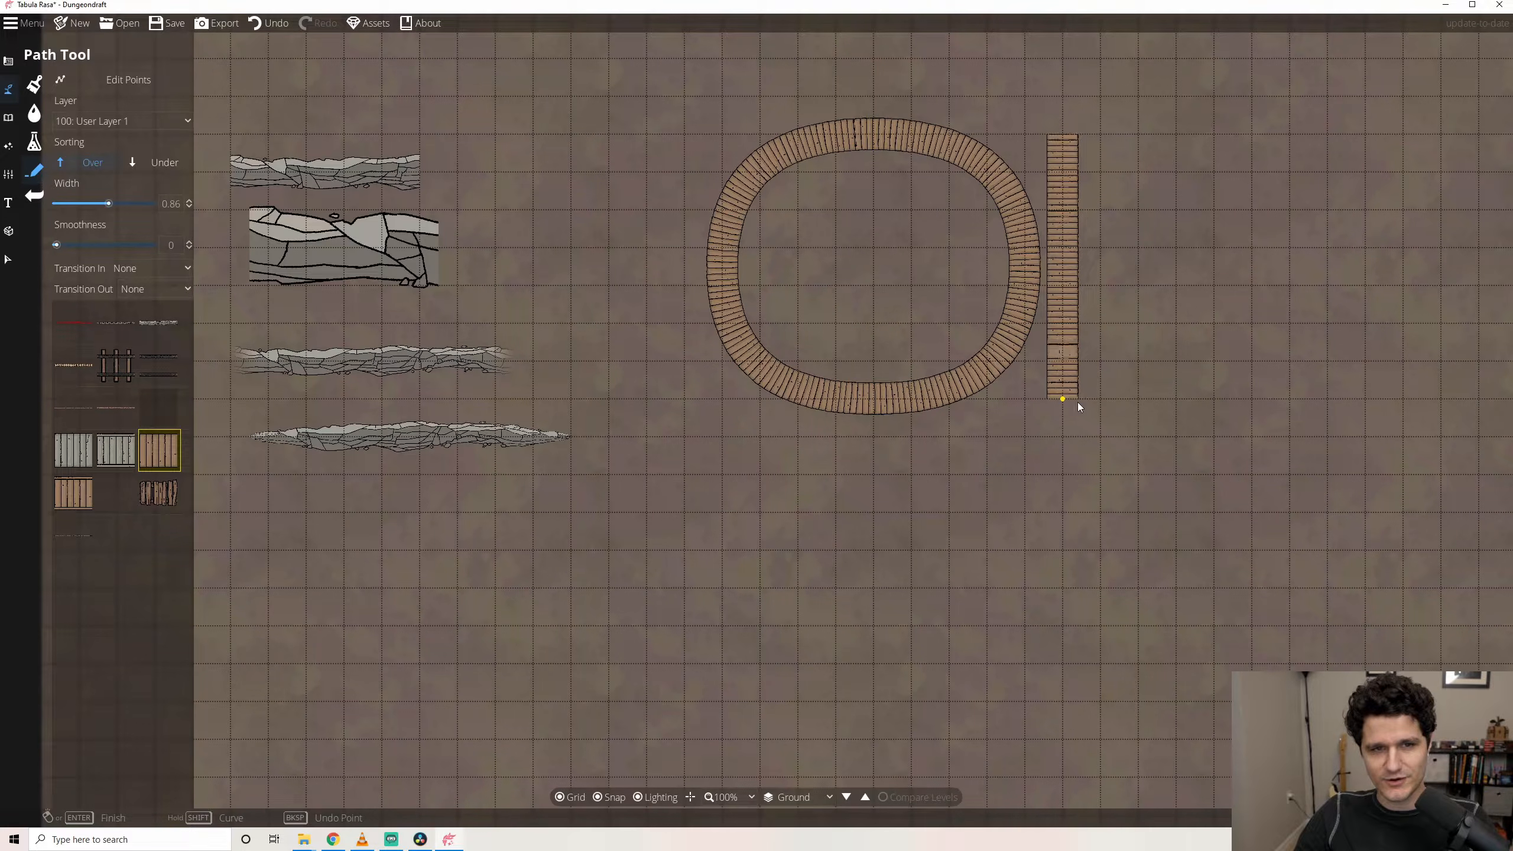
{"action": "left_click", "coordinate": [1329, 400]}
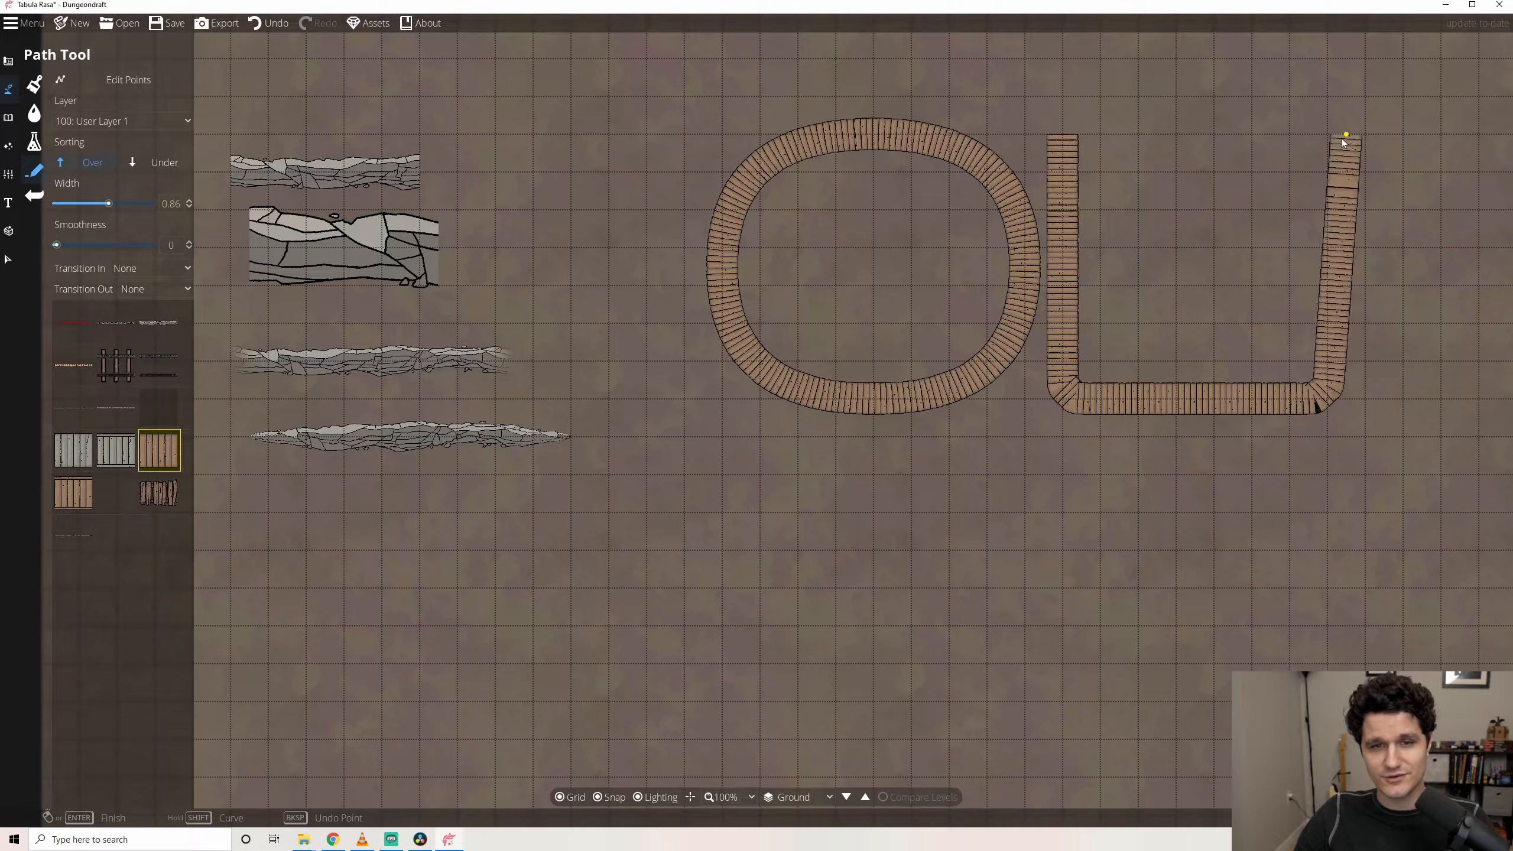
{"action": "left_click", "coordinate": [1328, 134]}
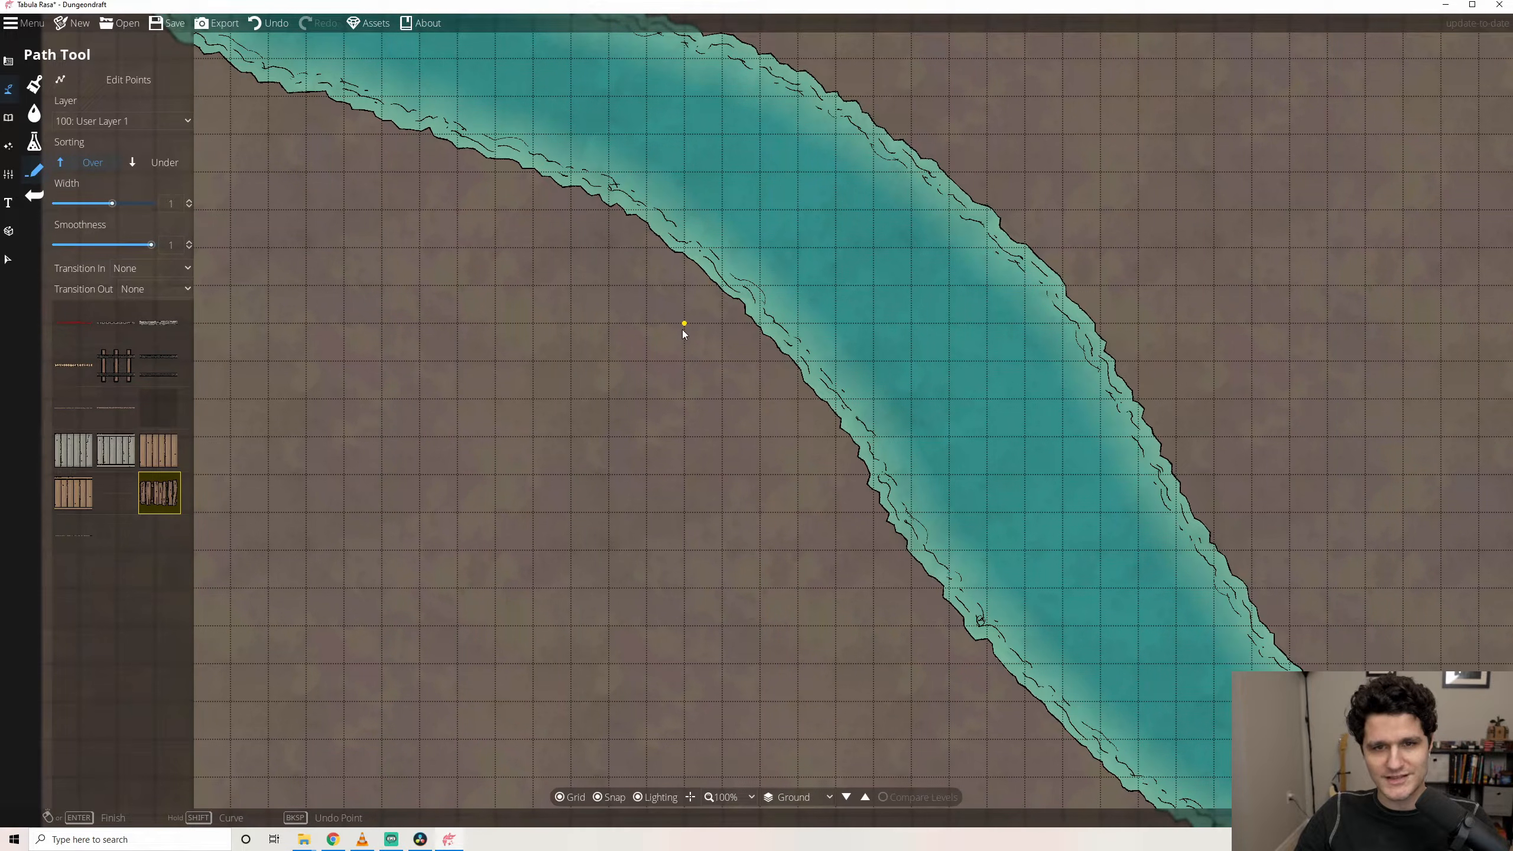
Draw a curved rough-plank bridge across the river on 100: User Layer 1 and a straight railway track across it on -100: Below Water.
{"action": "mouse_move", "coordinate": [684, 327]}
{"action": "left_mouse_down"}
{"action": "mouse_move", "coordinate": [737, 271]}
{"action": "mouse_move", "coordinate": [783, 246]}
{"action": "mouse_move", "coordinate": [922, 229]}
{"action": "mouse_move", "coordinate": [1025, 152]}
{"action": "left_mouse_up"}
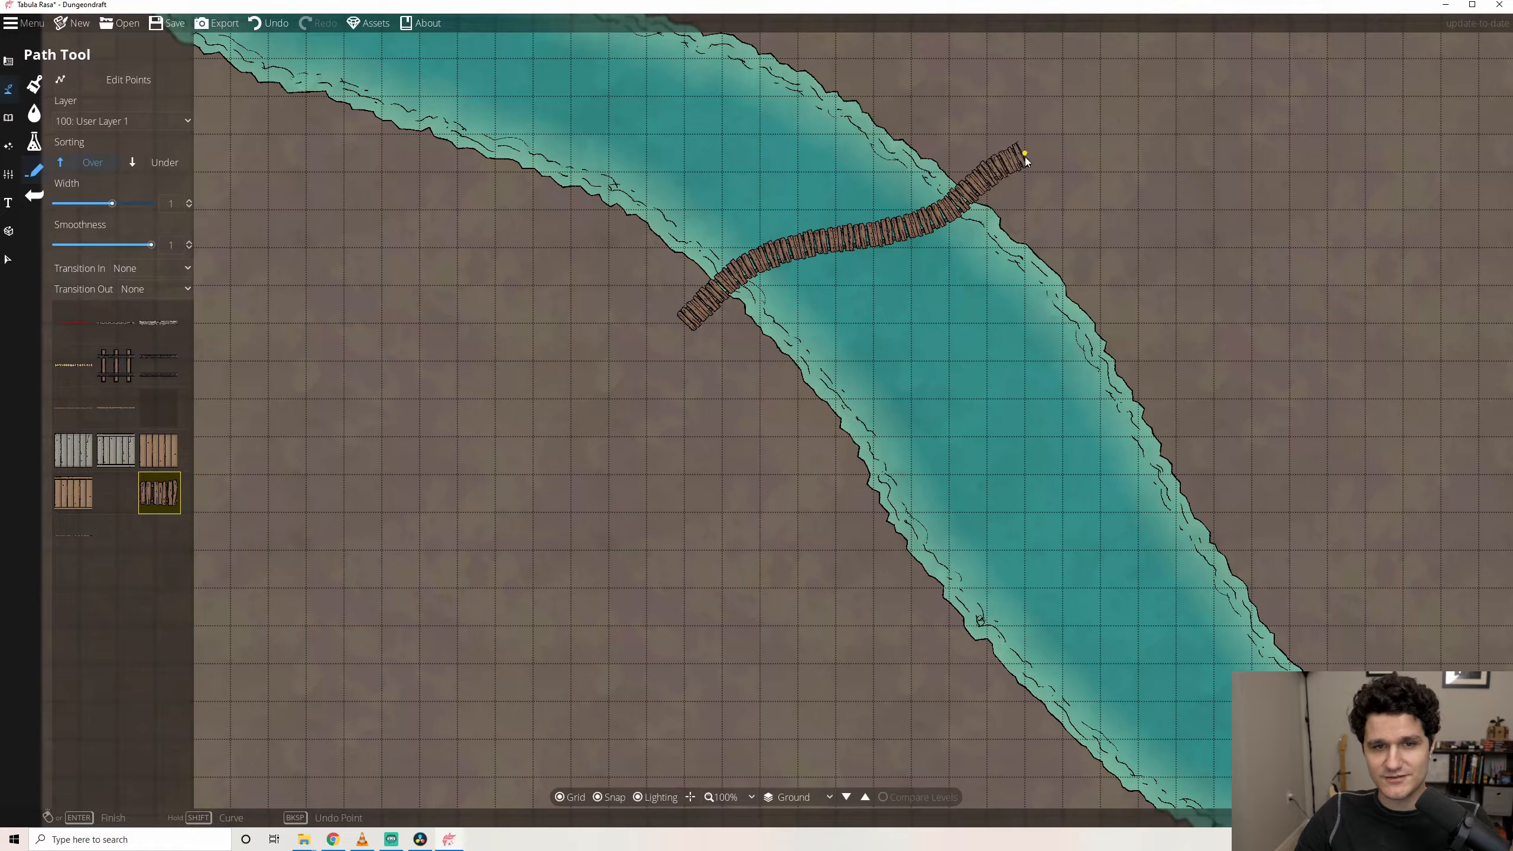
{"action": "left_click", "coordinate": [67, 123]}
{"action": "left_click", "coordinate": [111, 207]}
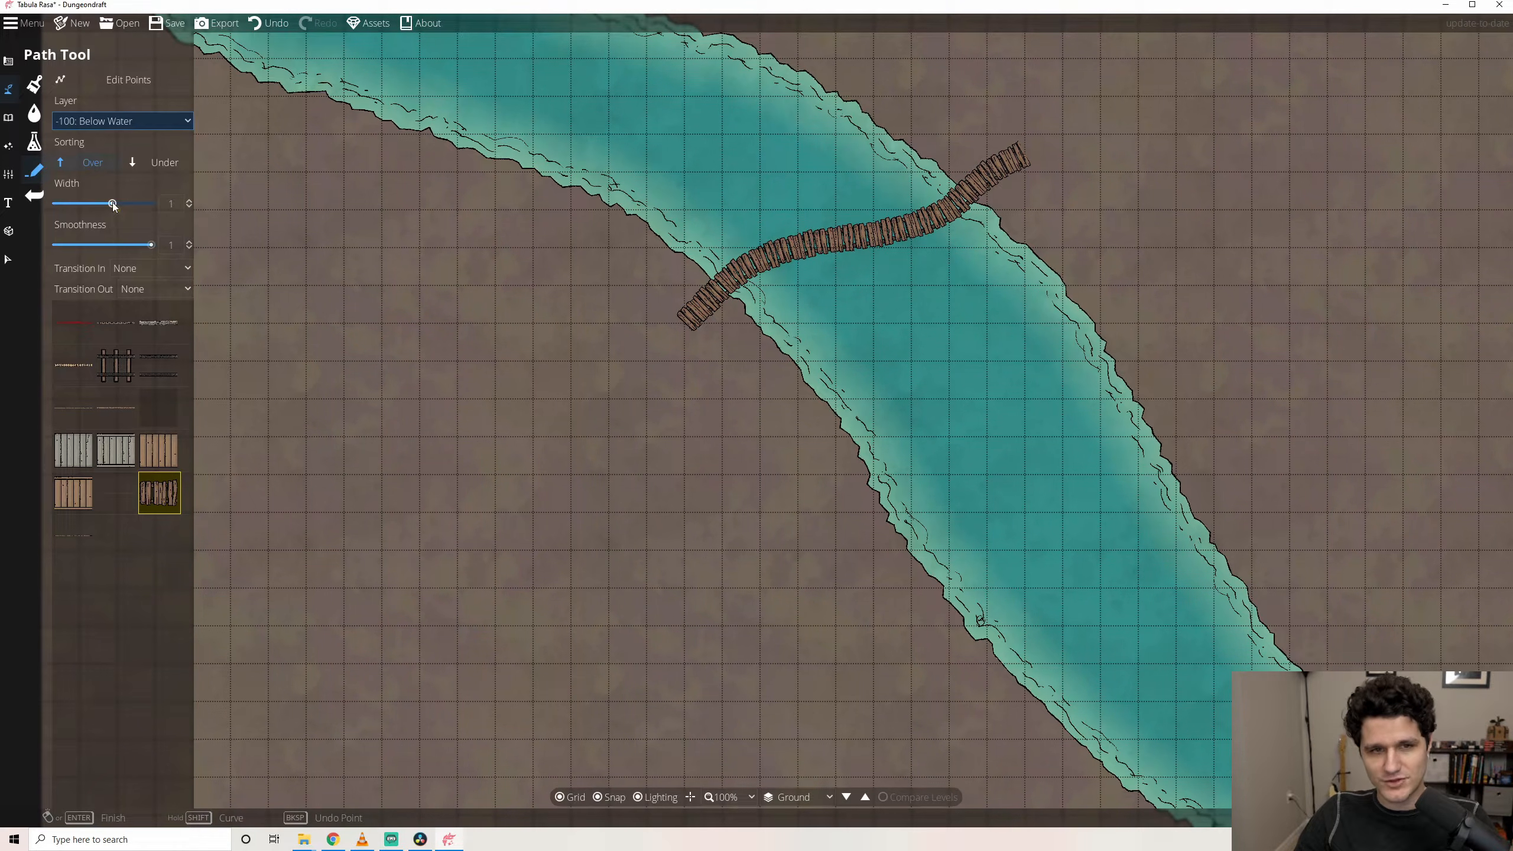
{"action": "left_click", "coordinate": [122, 368]}
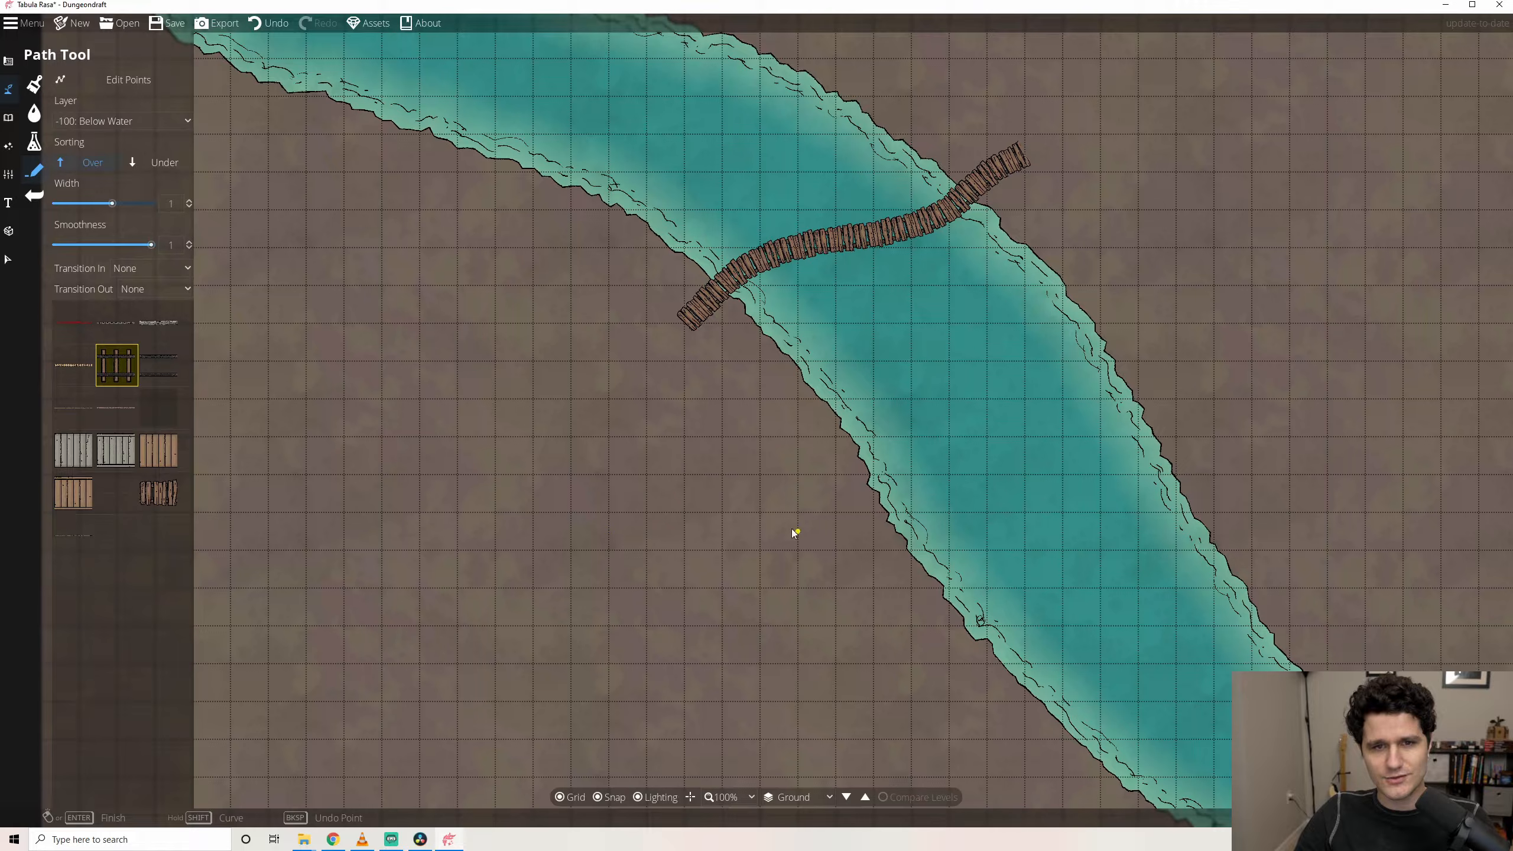
{"action": "mouse_move", "coordinate": [794, 530]}
{"action": "left_mouse_down"}
{"action": "mouse_move", "coordinate": [909, 477]}
{"action": "mouse_move", "coordinate": [1181, 259]}
{"action": "left_mouse_up"}
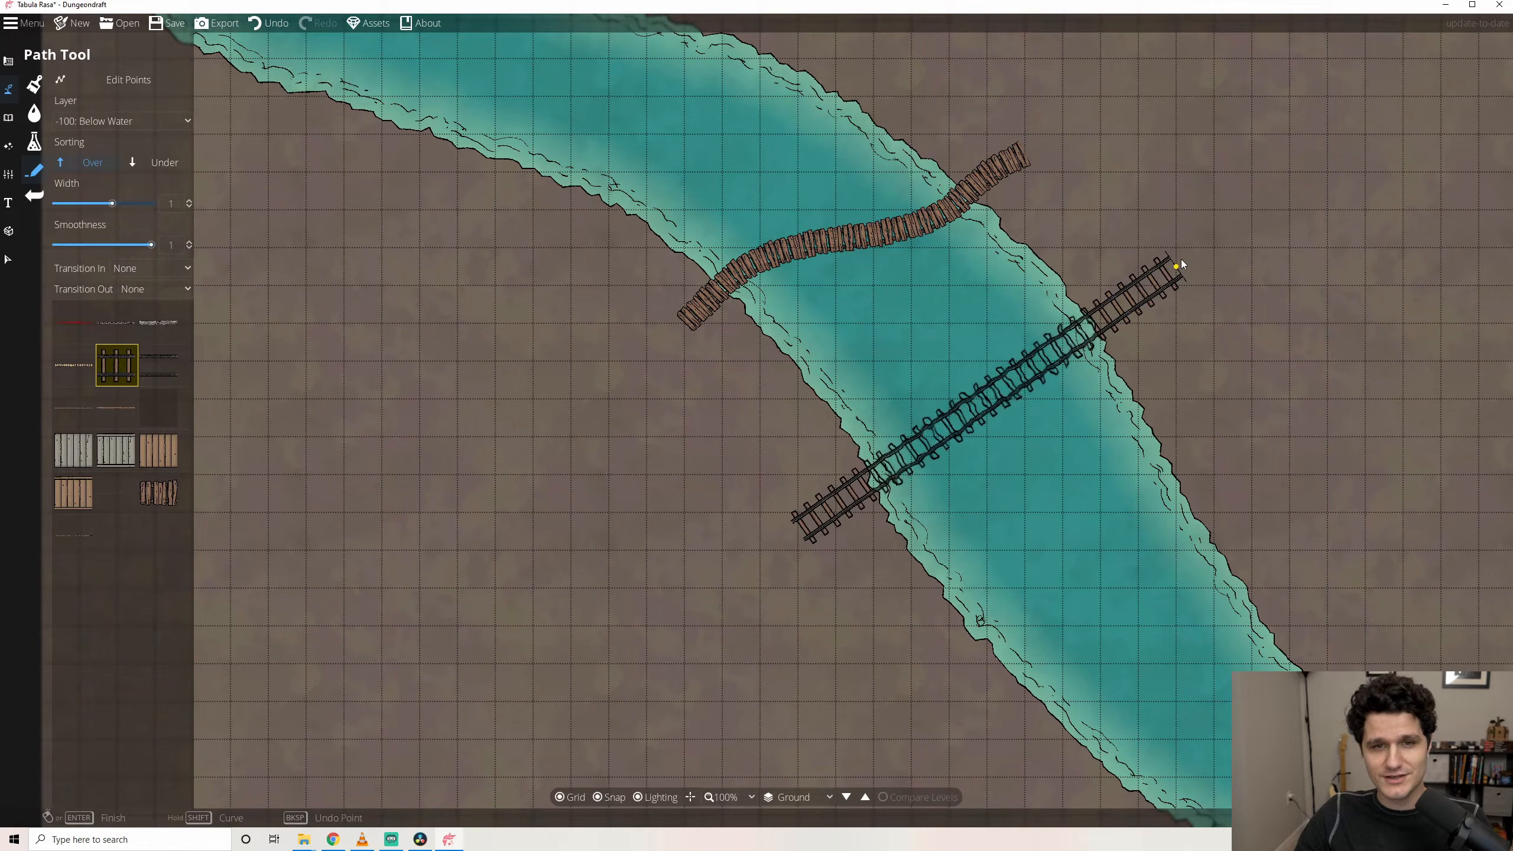